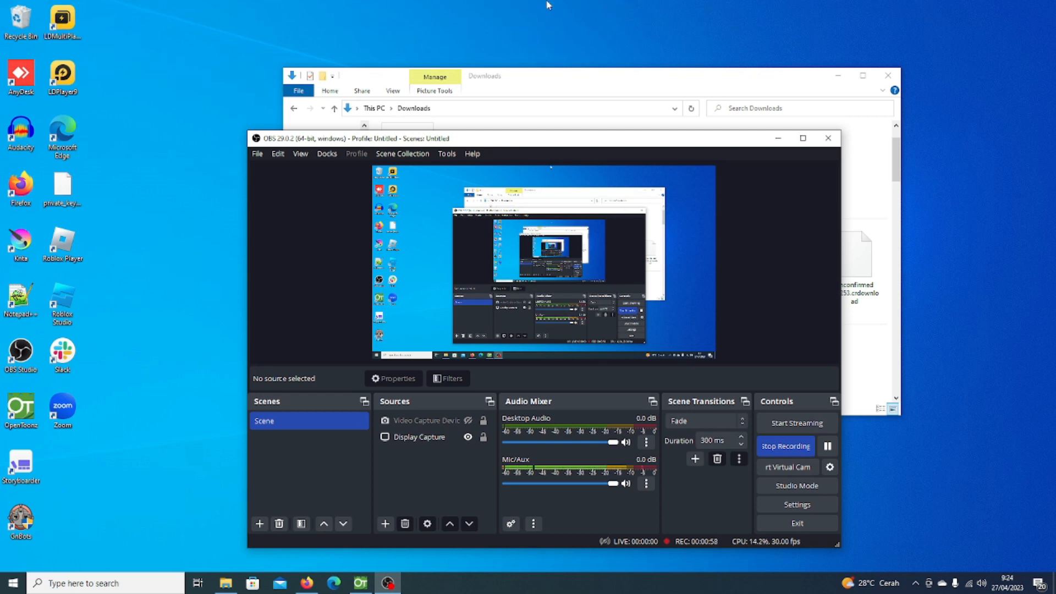
Compare the Untitled and Untitled-VWFyiiASI-transformed character images in the Downloads folder.
{"action": "left_click", "coordinate": [553, 77]}
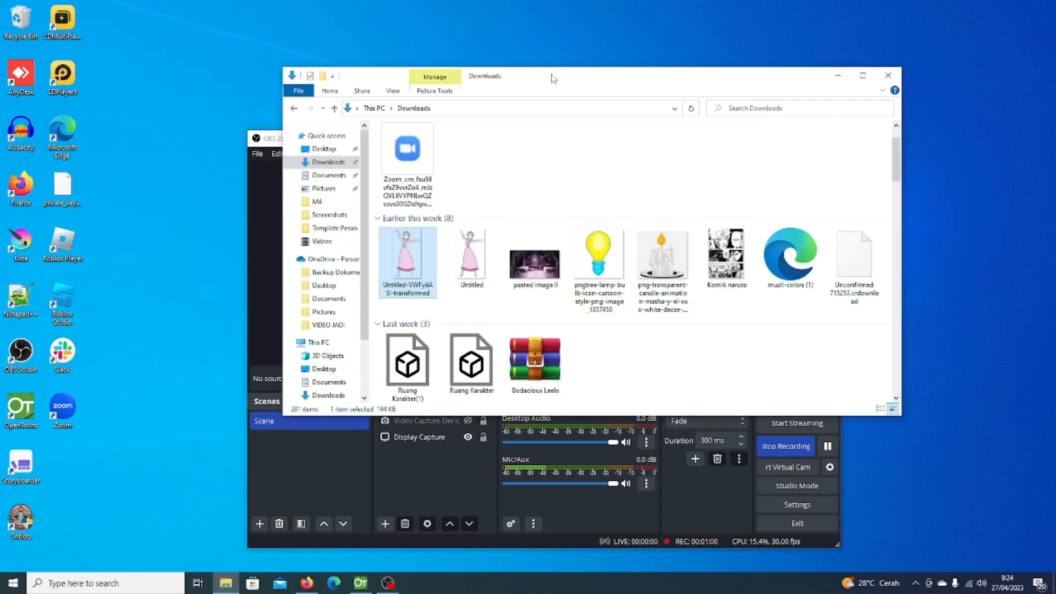
{"action": "left_click", "coordinate": [474, 274]}
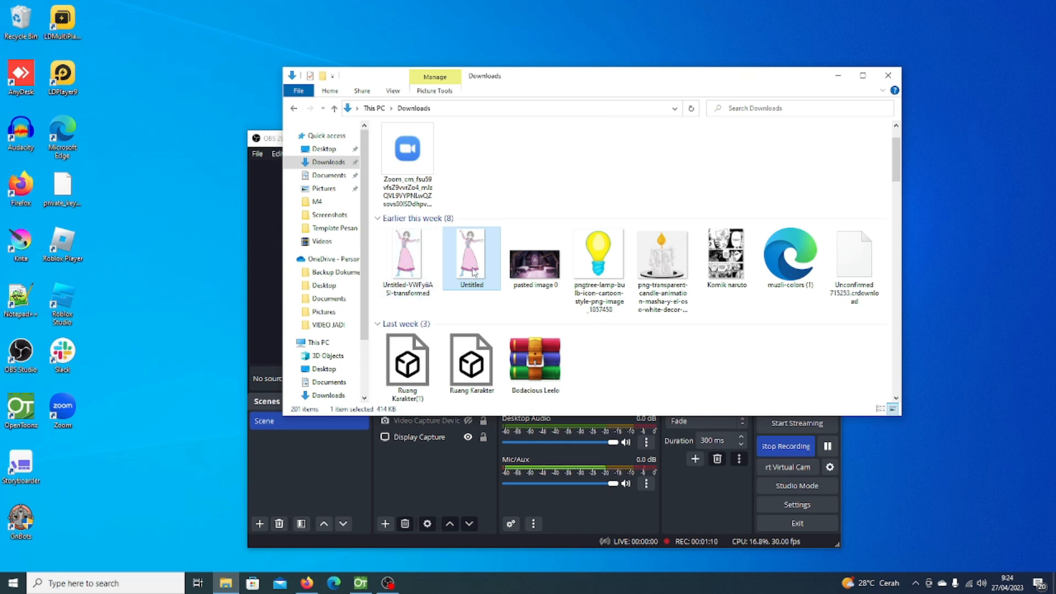
{"action": "left_click", "coordinate": [413, 275]}
{"action": "left_click", "coordinate": [480, 275]}
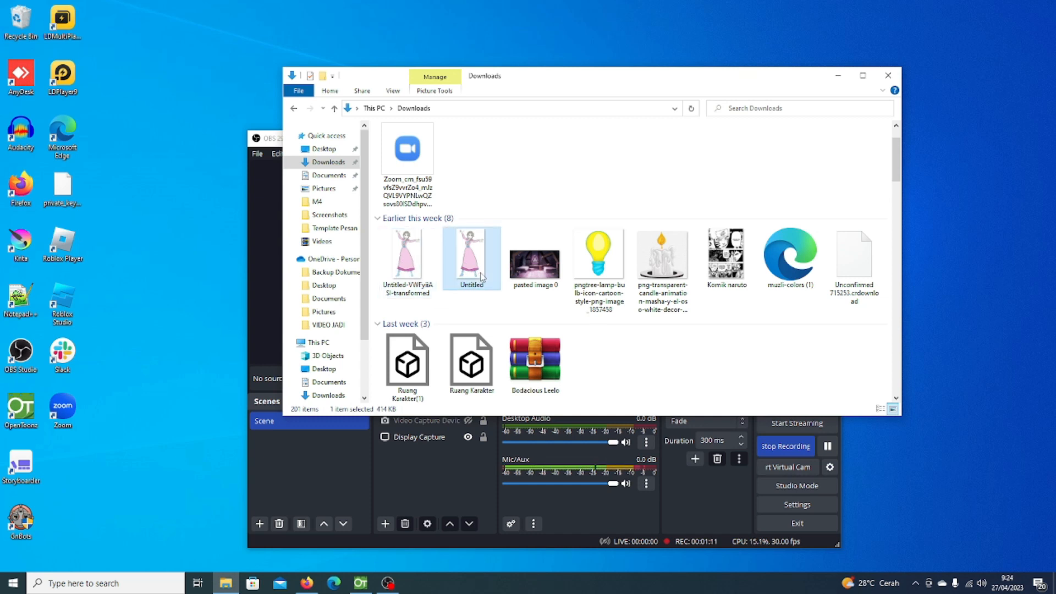
{"action": "left_click", "coordinate": [420, 279]}
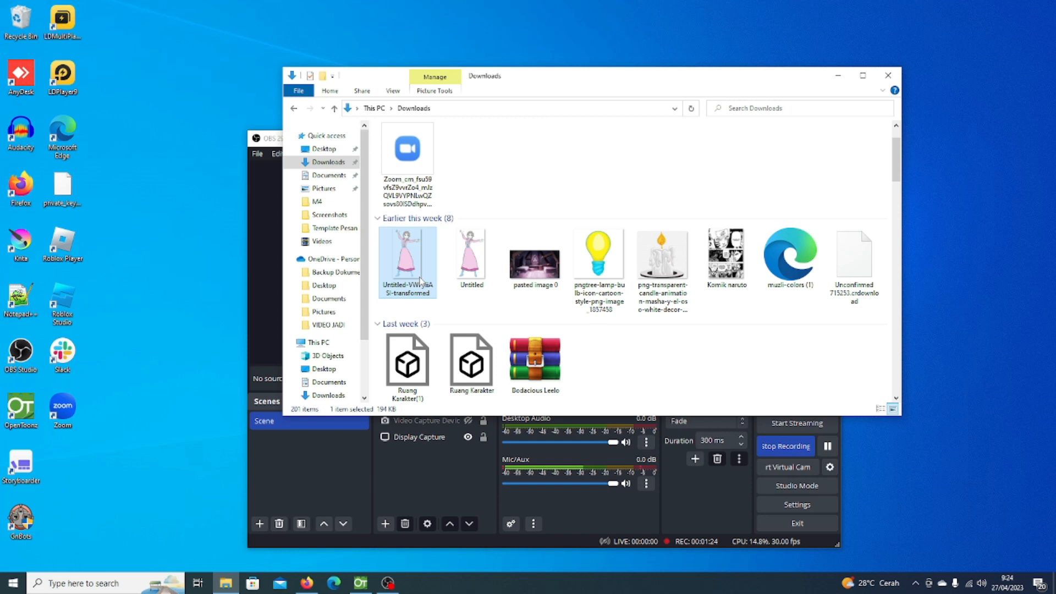
{"action": "left_click", "coordinate": [478, 277]}
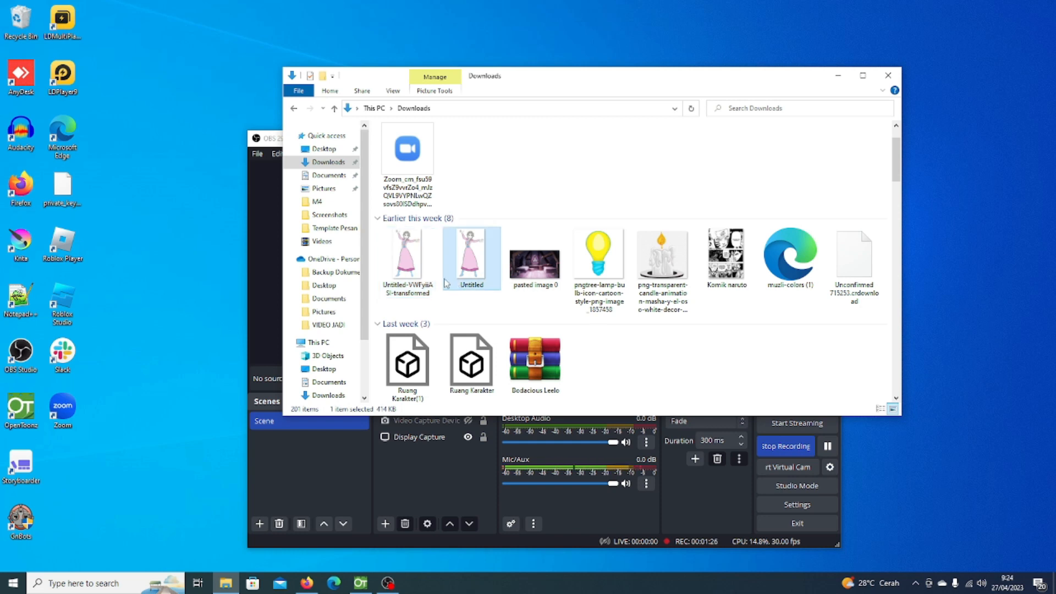
Open the Untitled-VWFyiiASI-transformed image from the Downloads folder in Krita.
{"action": "left_click", "coordinate": [419, 270]}
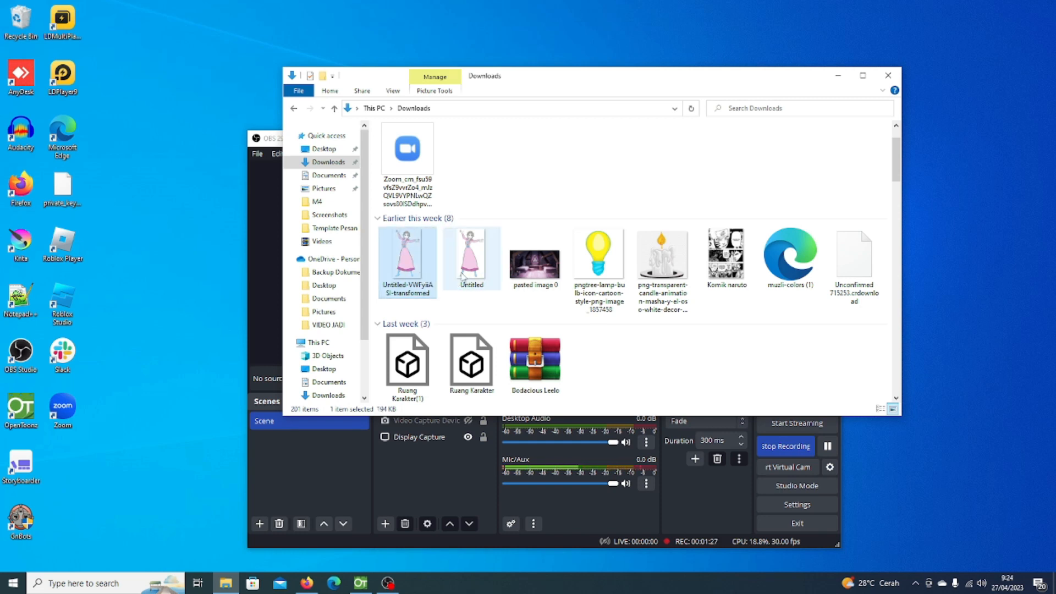
{"action": "right_click", "coordinate": [413, 273]}
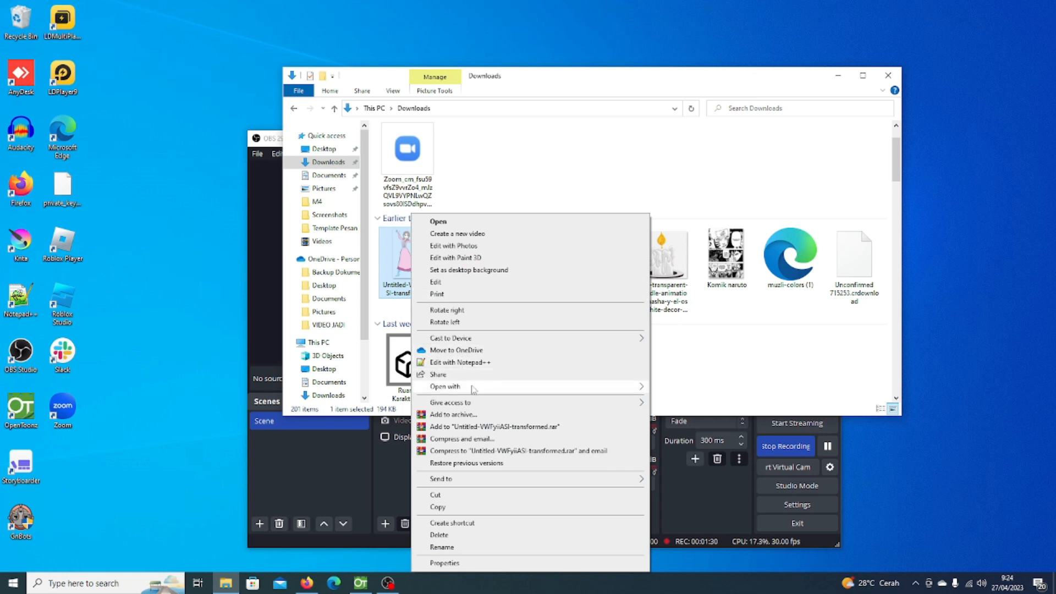
{"action": "mouse_move", "coordinate": [471, 387]}
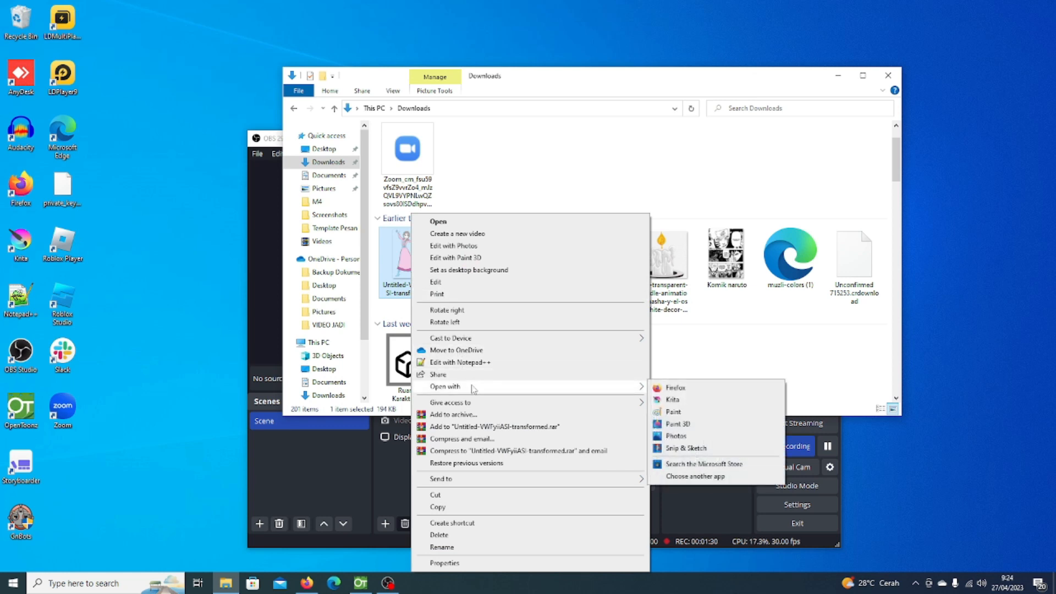
{"action": "left_click", "coordinate": [672, 399]}
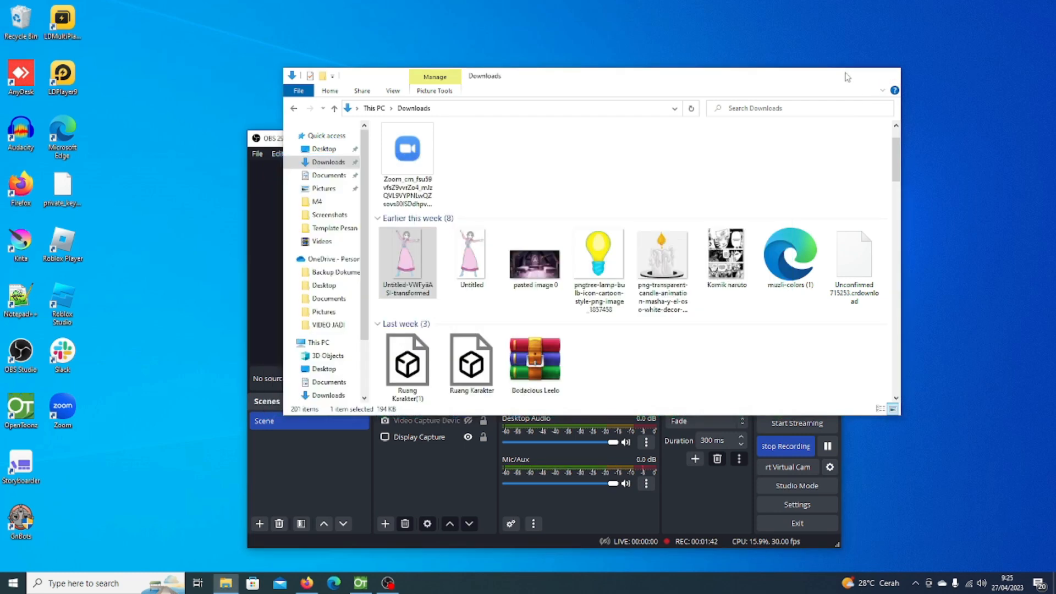
Minimise the Downloads folder and OBS windows to clear the desktop while Krita loads.
{"action": "left_click", "coordinate": [837, 75]}
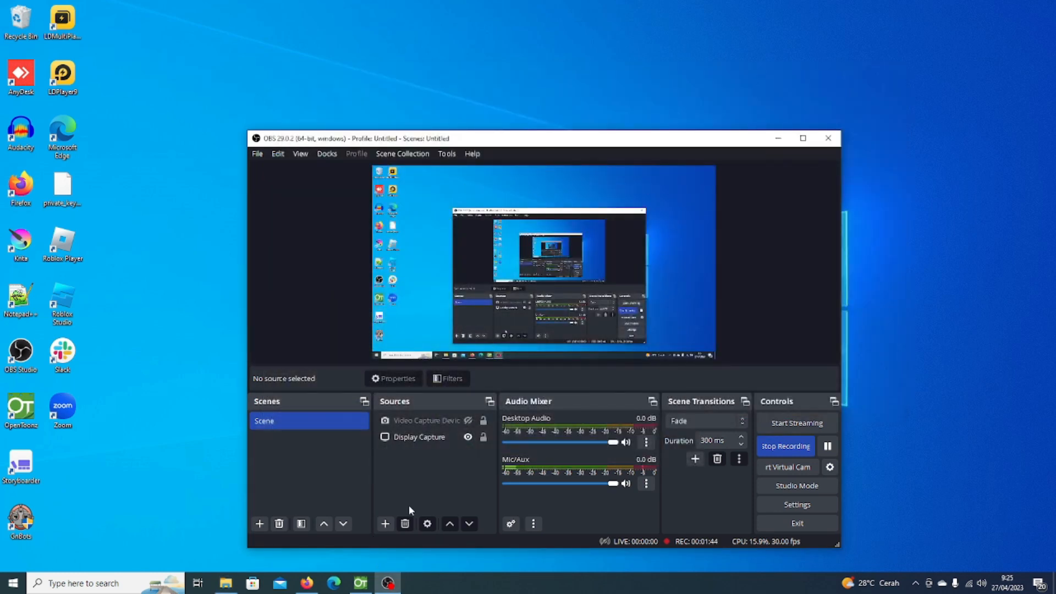
{"action": "left_click_drag", "start_coordinate": [581, 149], "coordinate": [577, 118]}
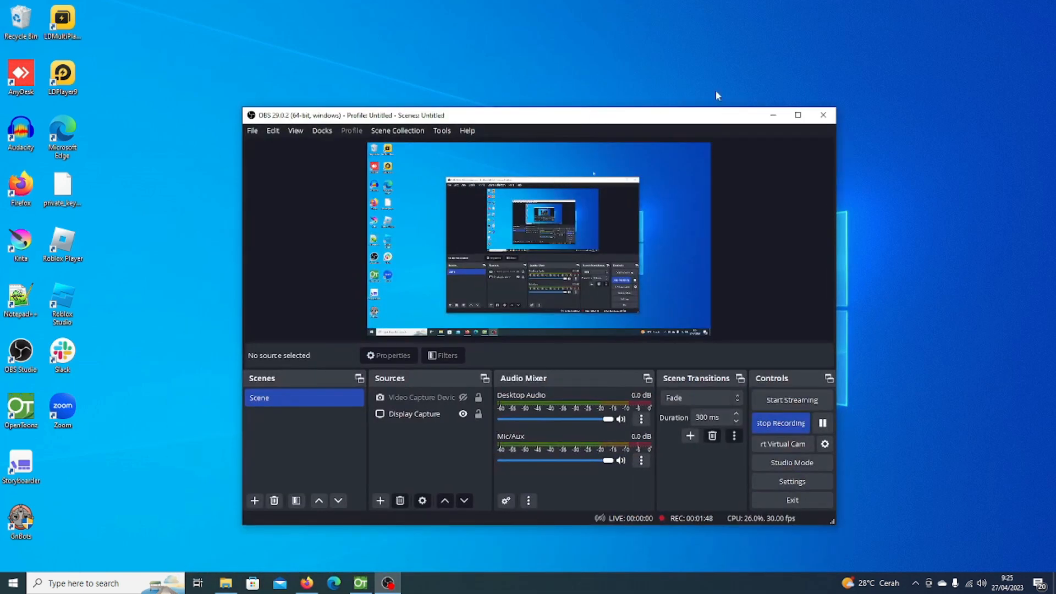
{"action": "left_click", "coordinate": [773, 115]}
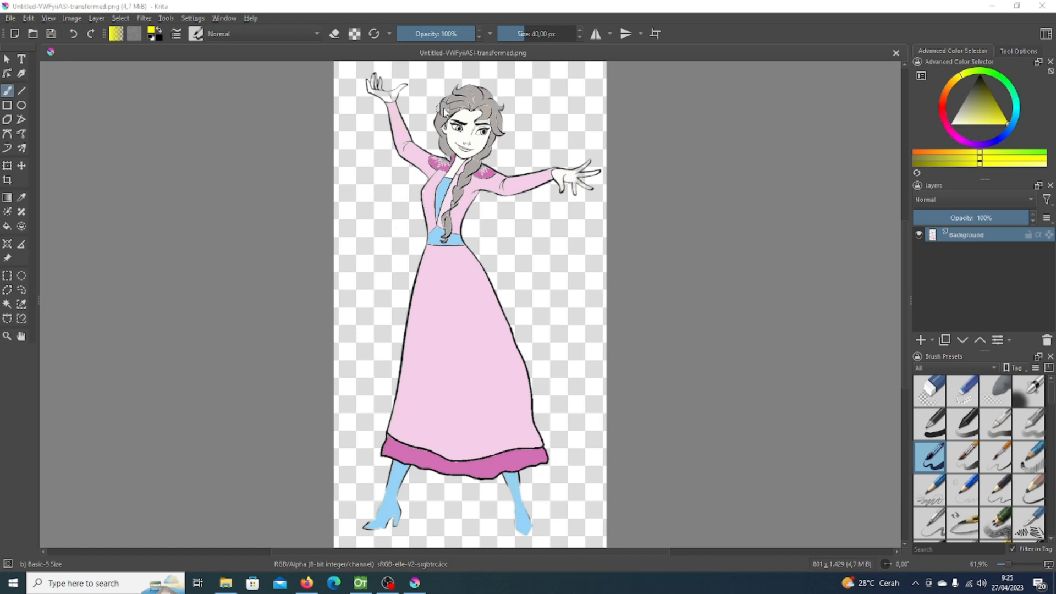
Try to outline the character's raised arm from the shoulder to the hand with a polygonal selection, and undo the selection.
{"action": "scroll", "coordinate": [444, 113], "scroll_direction": "up", "scroll_amount": 3}
{"action": "scroll", "coordinate": [445, 114], "scroll_direction": "down", "scroll_amount": 4}
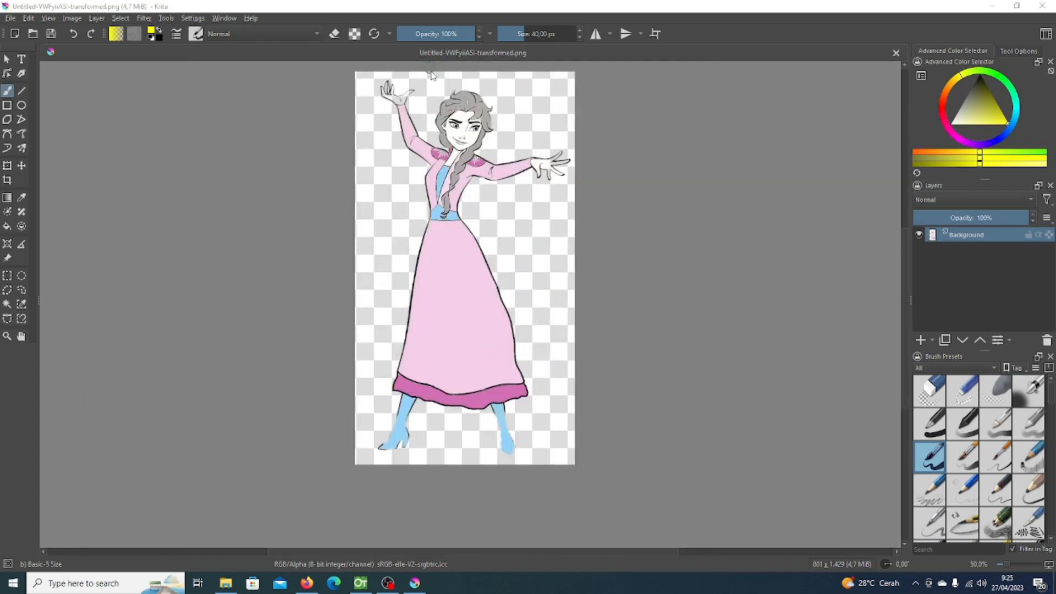
{"action": "scroll", "coordinate": [430, 72], "scroll_direction": "up", "scroll_amount": 4}
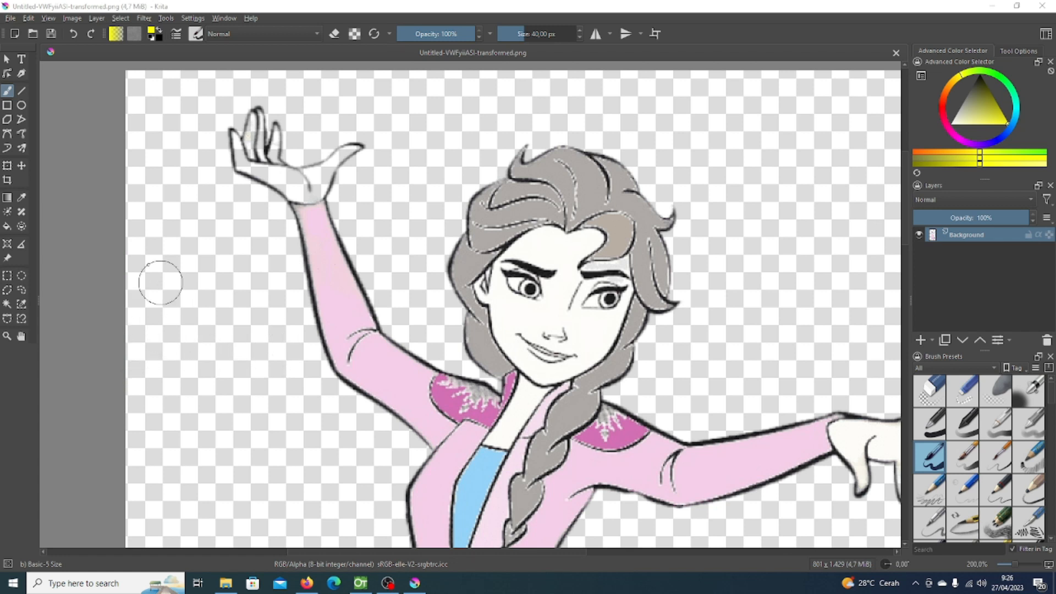
{"action": "left_click", "coordinate": [7, 290]}
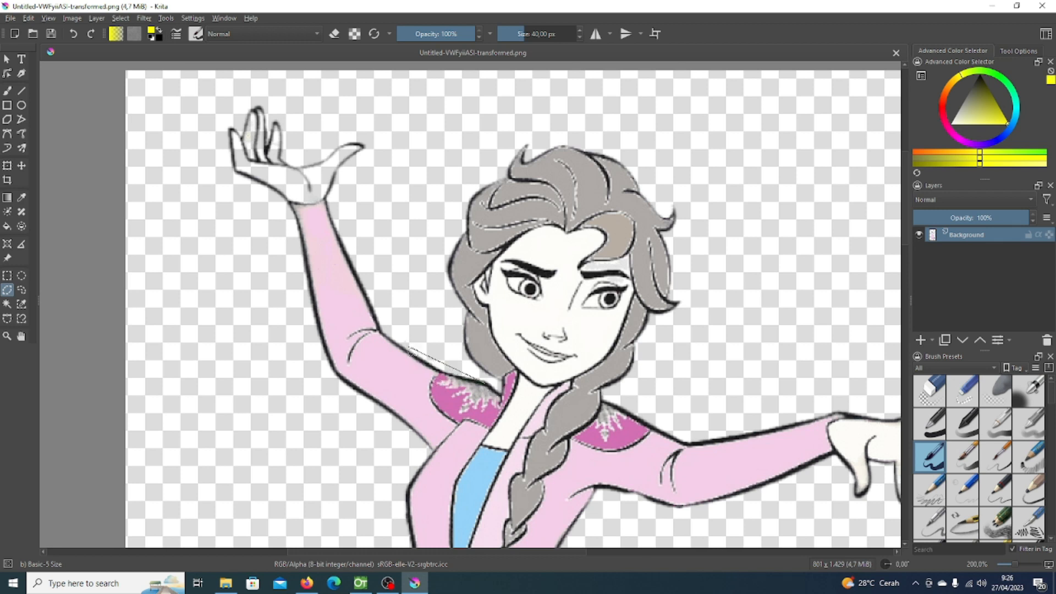
{"action": "left_click", "coordinate": [440, 372]}
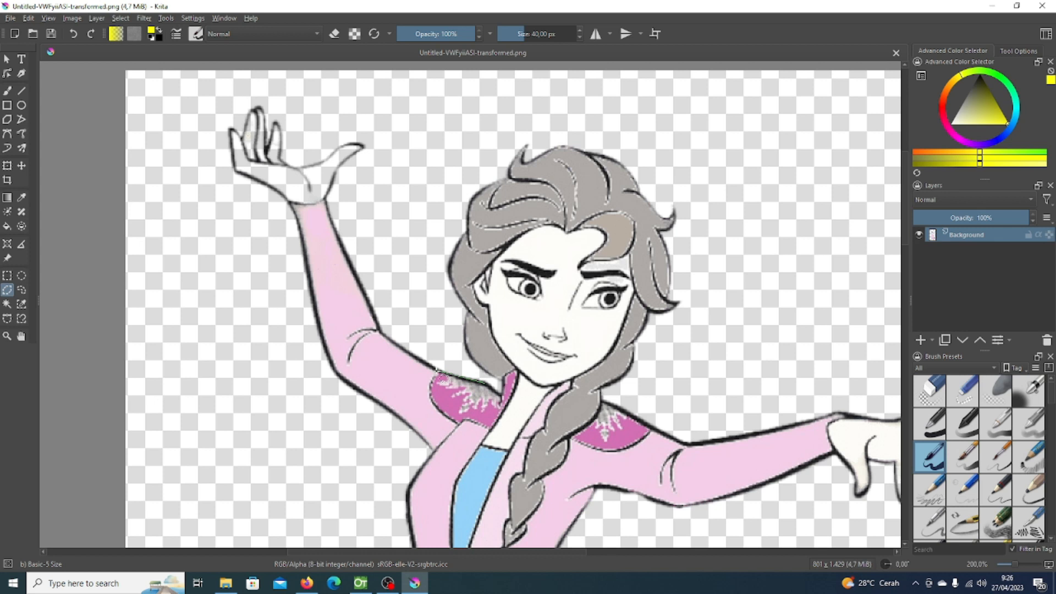
{"action": "left_click", "coordinate": [382, 334]}
{"action": "scroll", "coordinate": [334, 179], "scroll_direction": "up", "scroll_amount": 1}
{"action": "scroll", "coordinate": [333, 176], "scroll_direction": "up", "scroll_amount": 2}
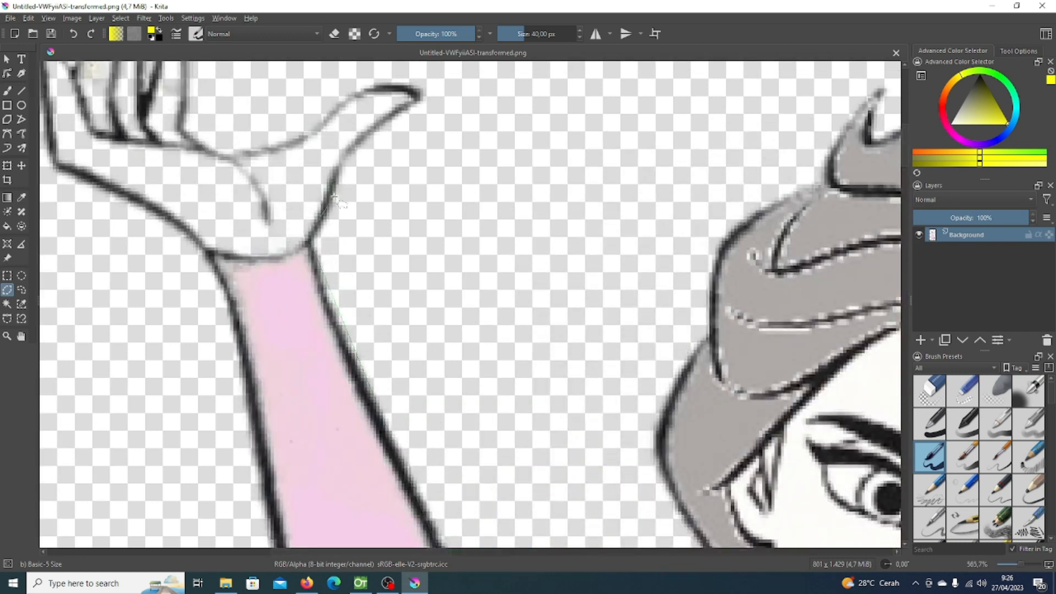
{"action": "double_click", "coordinate": [339, 175]}
{"action": "scroll", "coordinate": [451, 273], "scroll_direction": "down", "scroll_amount": 3}
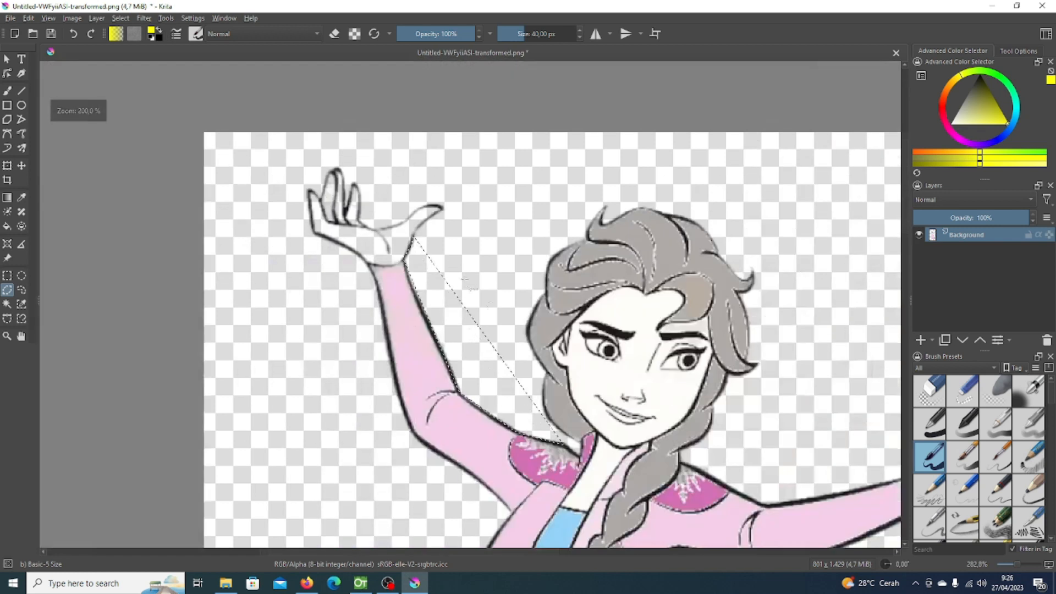
{"action": "key", "text": "ctrl+z"}
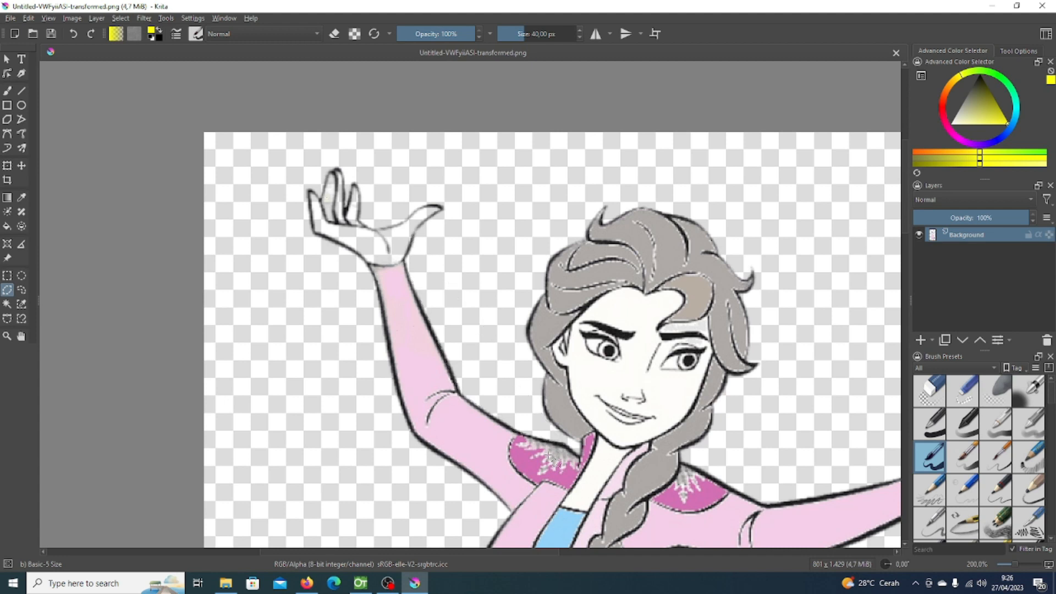
{"action": "left_click", "coordinate": [23, 291]}
{"action": "left_click", "coordinate": [564, 448]}
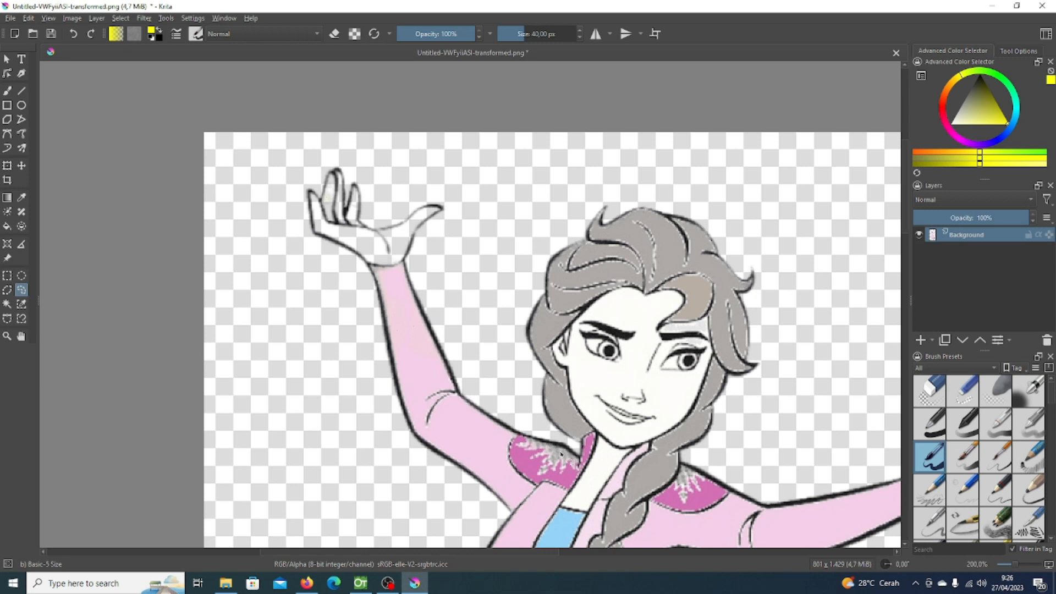
{"action": "scroll", "coordinate": [586, 473], "scroll_direction": "up", "scroll_amount": 4}
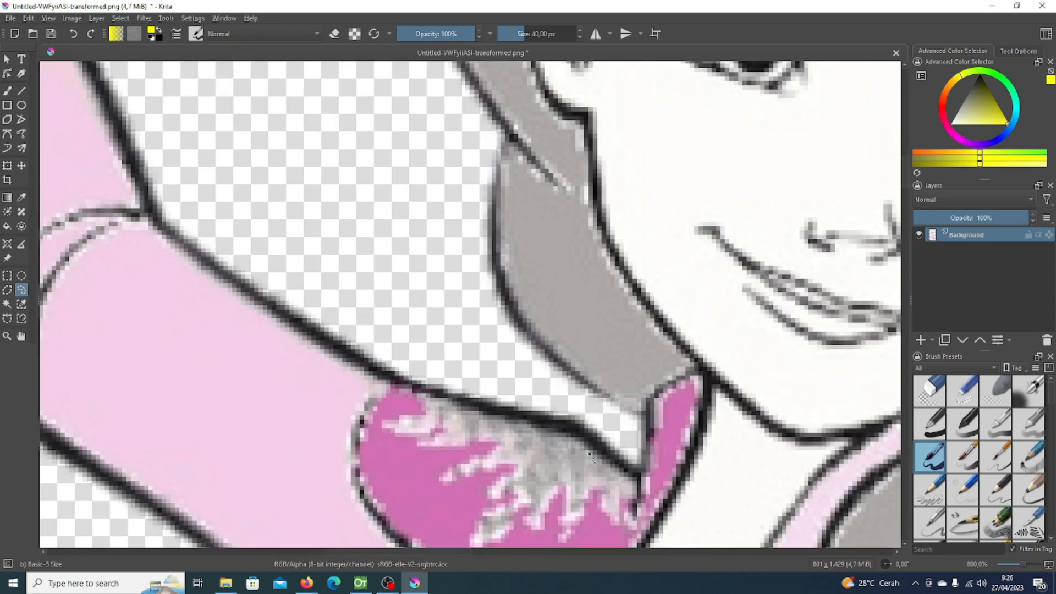
{"action": "scroll", "coordinate": [571, 434], "scroll_direction": "down", "scroll_amount": 2}
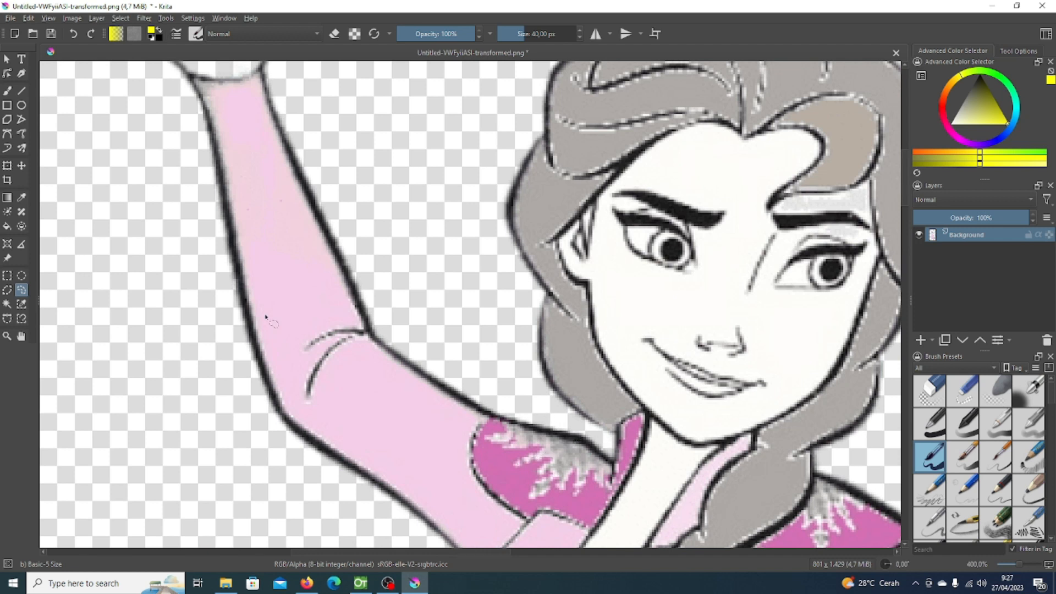
{"action": "scroll", "coordinate": [467, 285], "scroll_direction": "down", "scroll_amount": 2}
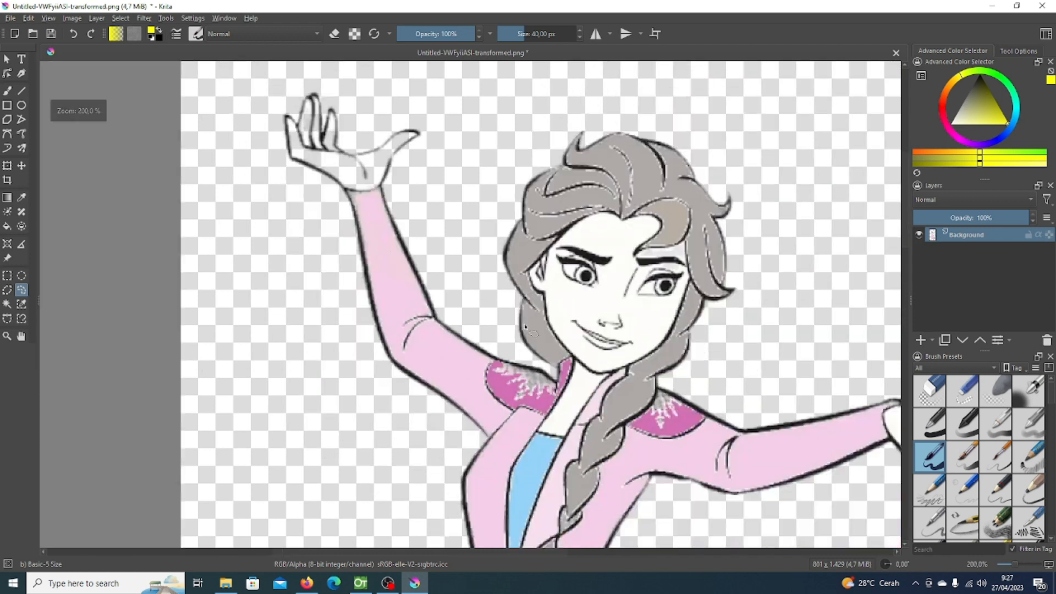
Start a polygonal selection along the raised arm's inner edge, from the shoulder past the elbow and wrist to the base of the thumb.
{"action": "left_click", "coordinate": [7, 290]}
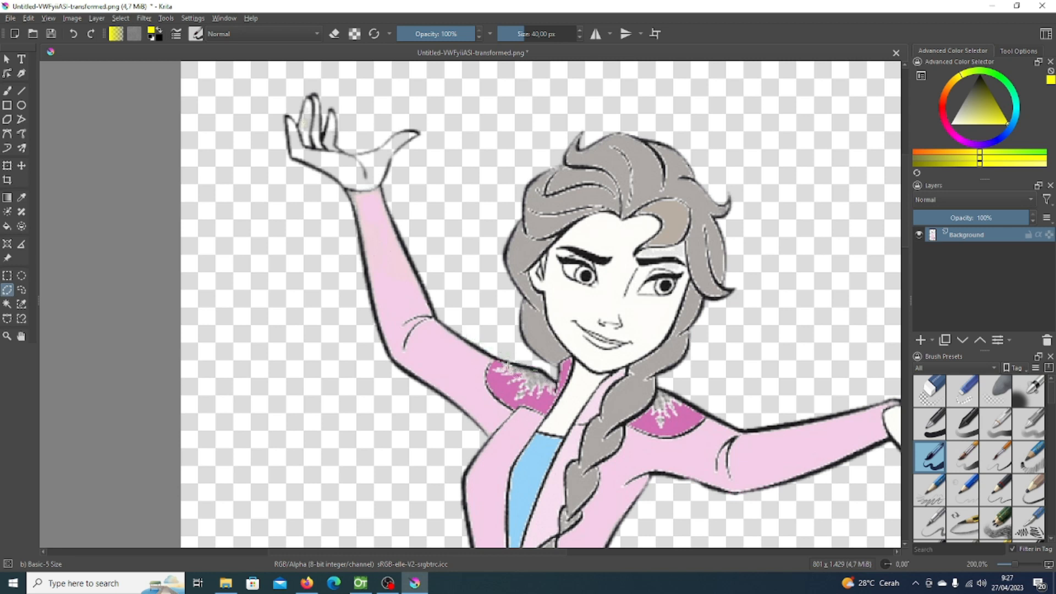
{"action": "left_click", "coordinate": [497, 359]}
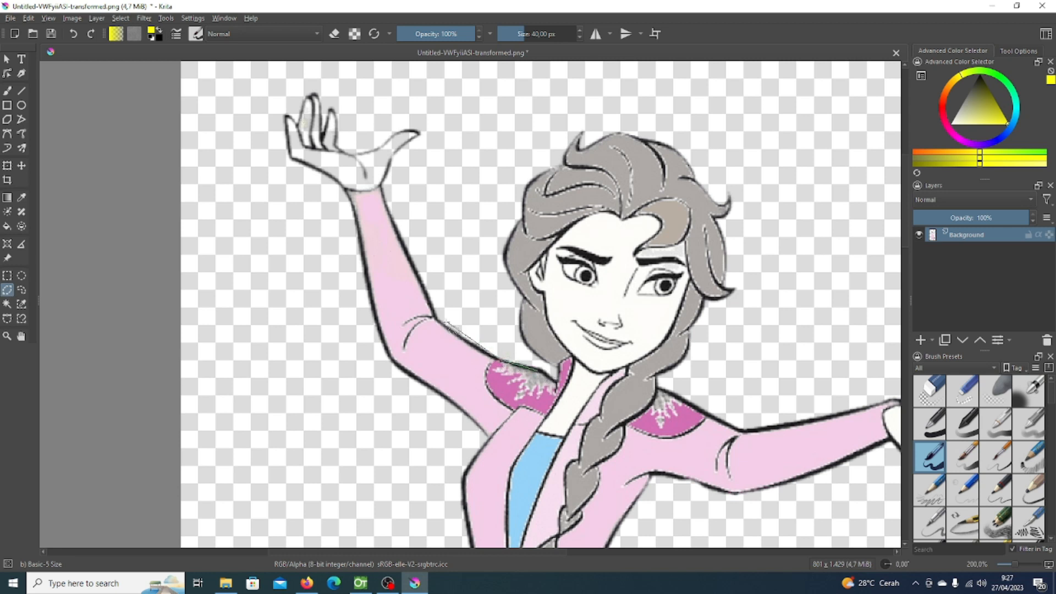
{"action": "left_click", "coordinate": [436, 317]}
{"action": "left_click", "coordinate": [388, 209]}
{"action": "scroll", "coordinate": [383, 180], "scroll_direction": "up", "scroll_amount": 4}
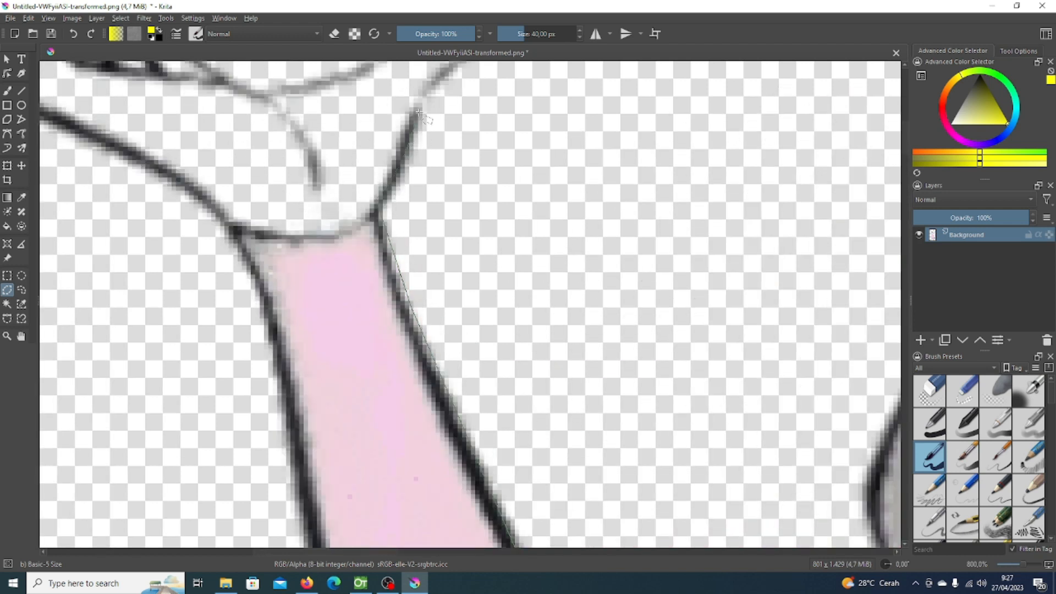
{"action": "left_click", "coordinate": [428, 90]}
{"action": "scroll", "coordinate": [427, 90], "scroll_direction": "down", "scroll_amount": 3}
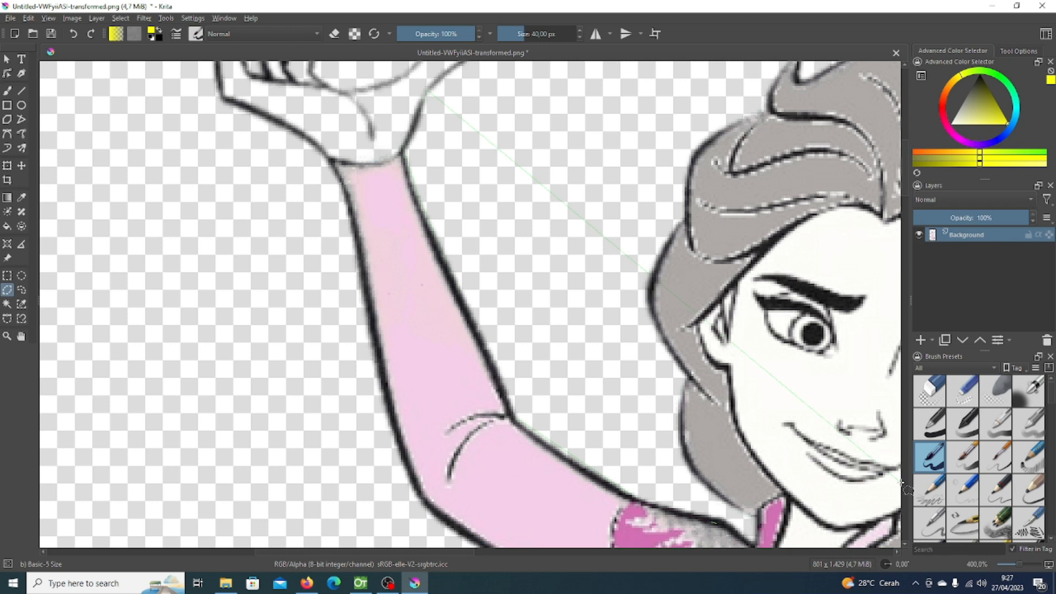
{"action": "left_click", "coordinate": [899, 512]}
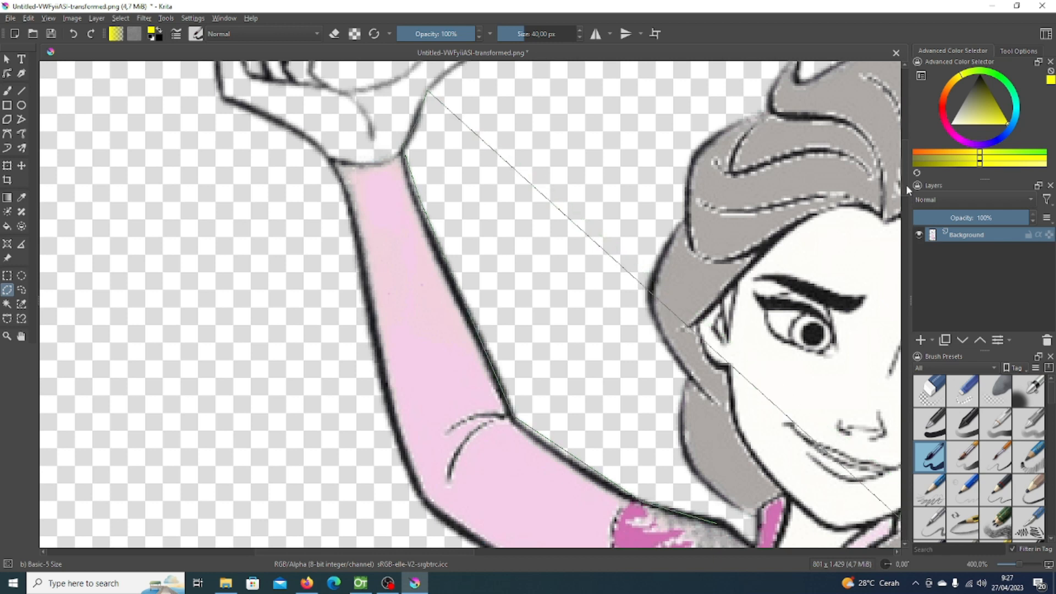
Continue the polygonal selection around the raised hand and down the arm's outer edge, closing it at the shoulder.
{"action": "scroll", "coordinate": [905, 184], "scroll_direction": "up", "scroll_amount": 5}
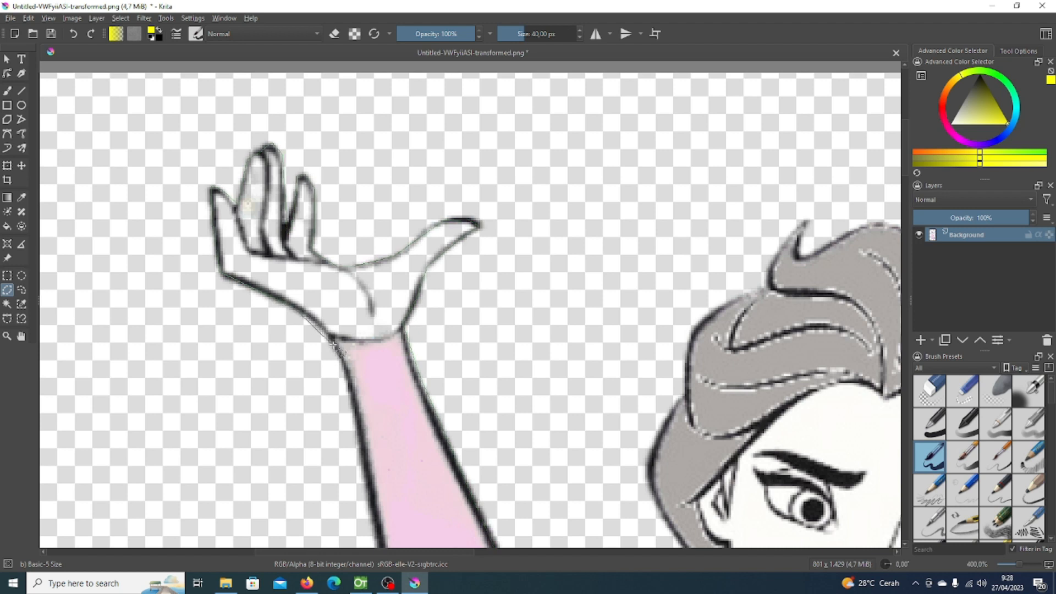
{"action": "scroll", "coordinate": [330, 338], "scroll_direction": "down", "scroll_amount": 4}
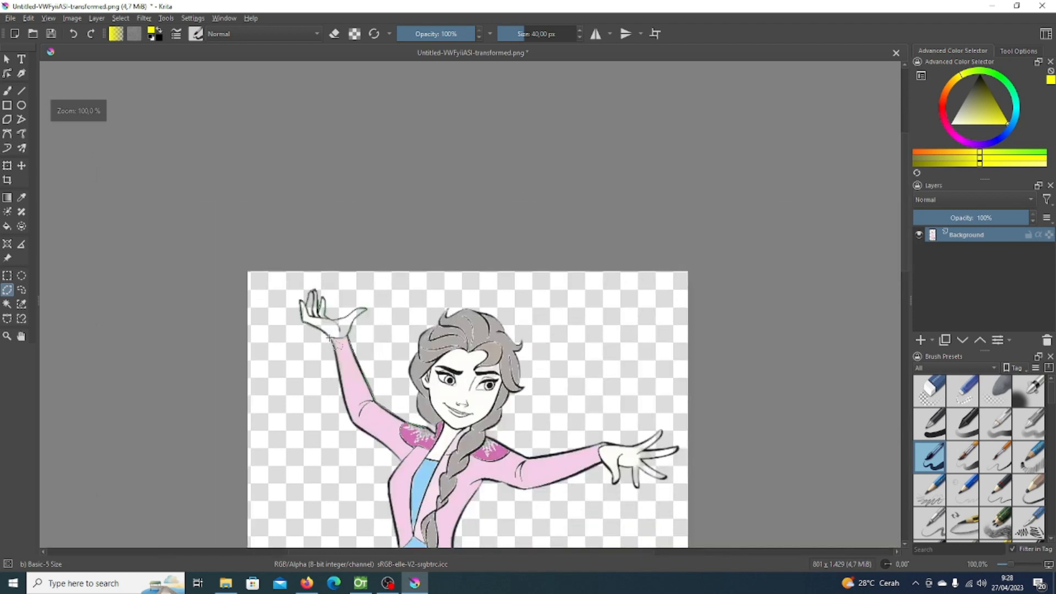
{"action": "left_click_drag", "start_coordinate": [905, 247], "coordinate": [905, 295]}
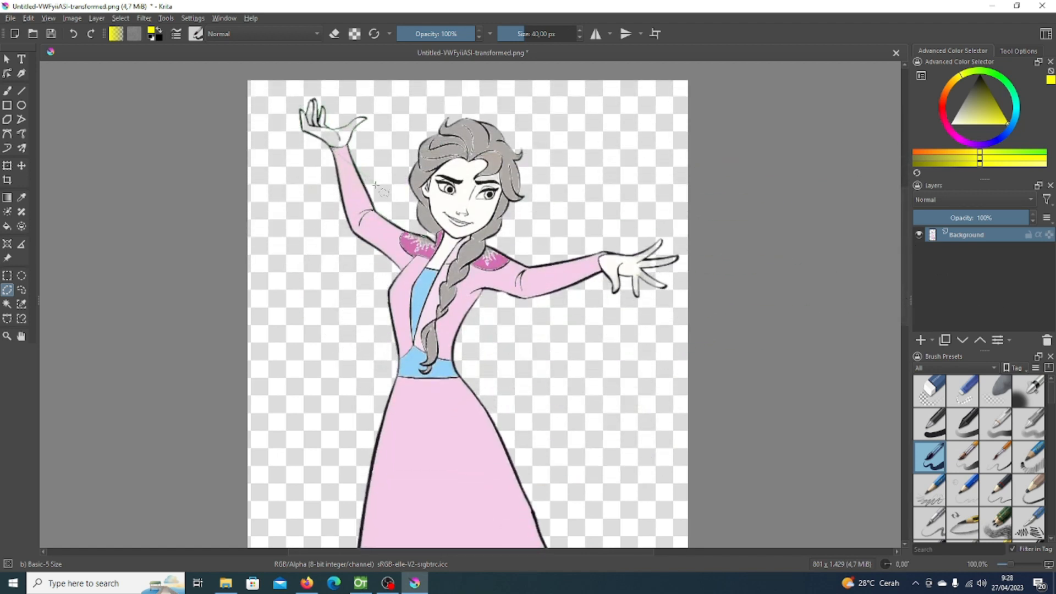
{"action": "scroll", "coordinate": [375, 186], "scroll_direction": "up", "scroll_amount": 4}
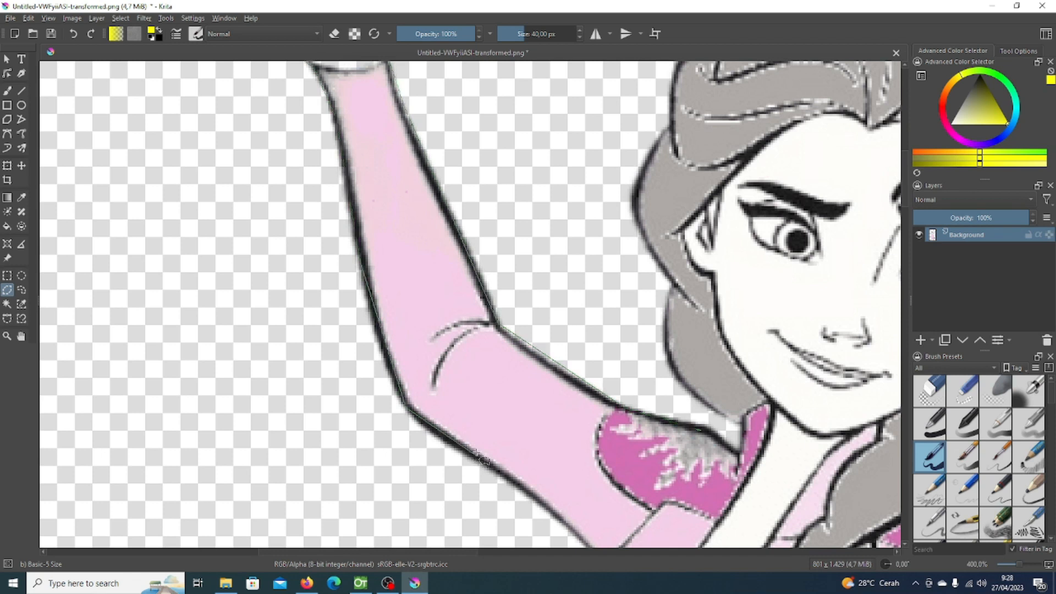
{"action": "key", "text": "1"}
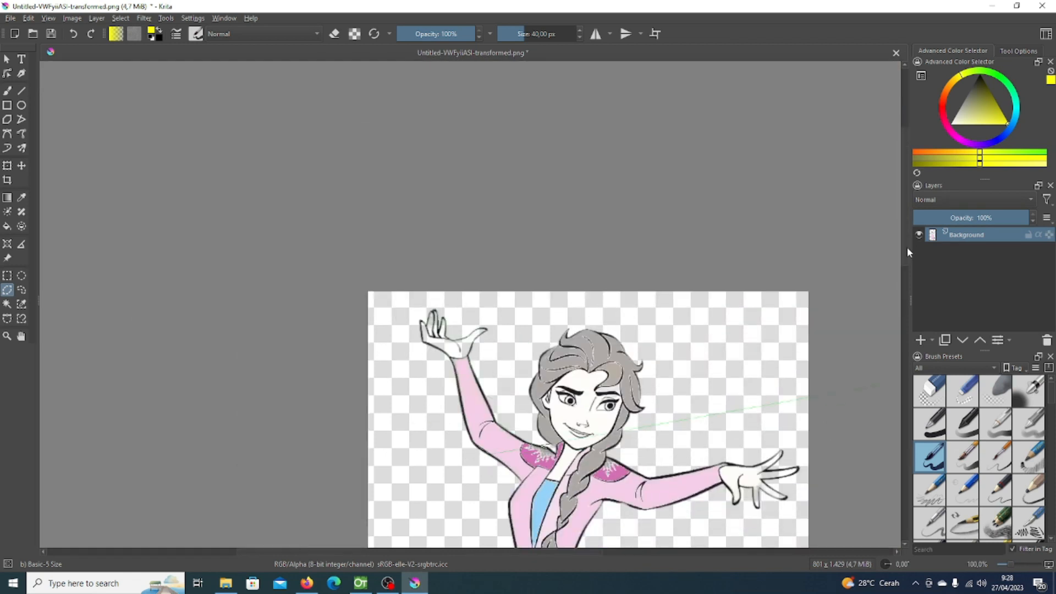
{"action": "scroll", "coordinate": [880, 247], "scroll_direction": "down", "scroll_amount": 5}
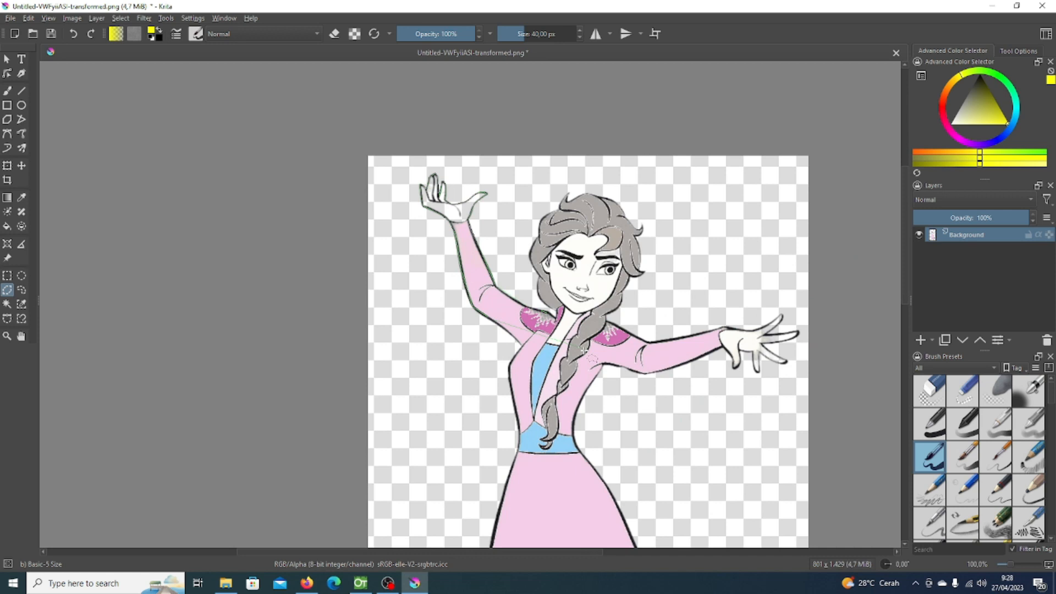
{"action": "scroll", "coordinate": [584, 350], "scroll_direction": "up", "scroll_amount": 3}
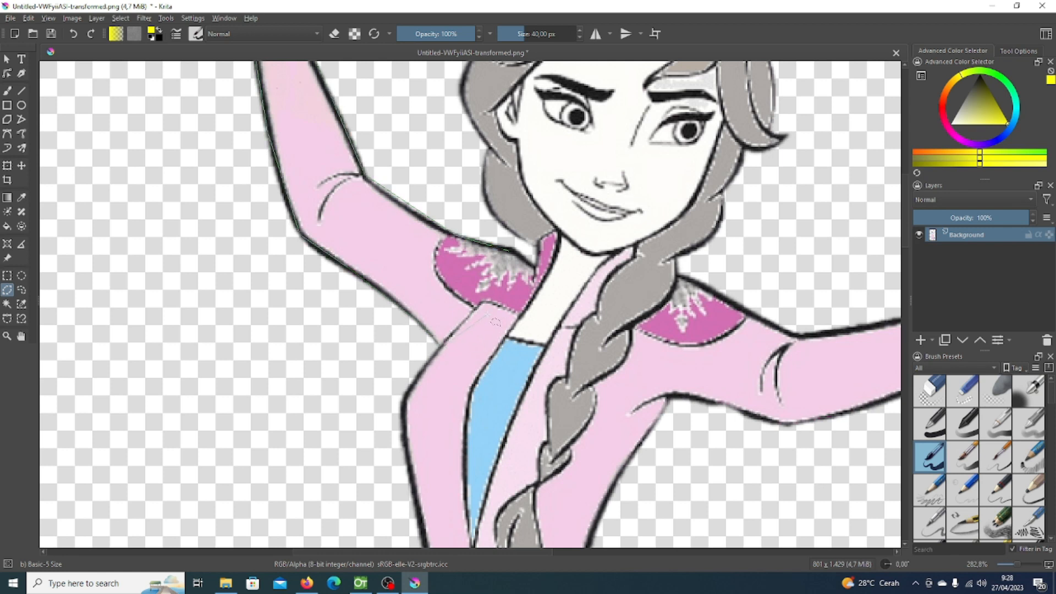
{"action": "double_click", "coordinate": [508, 252]}
Copy the selected arm to a new layer and set the original character layer's opacity to 0%.
{"action": "right_click", "coordinate": [437, 269]}
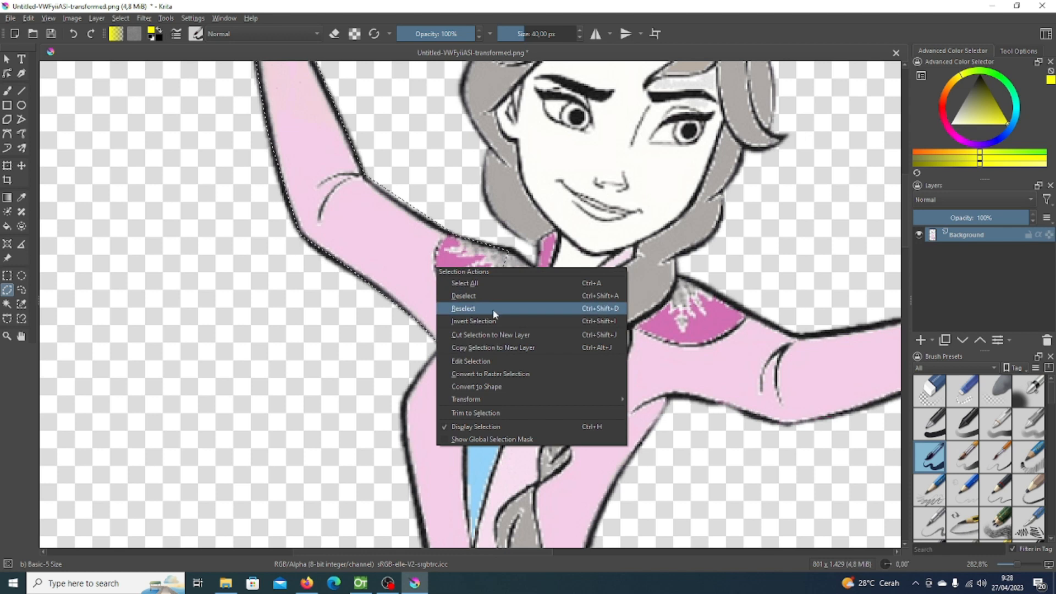
{"action": "left_click", "coordinate": [525, 352]}
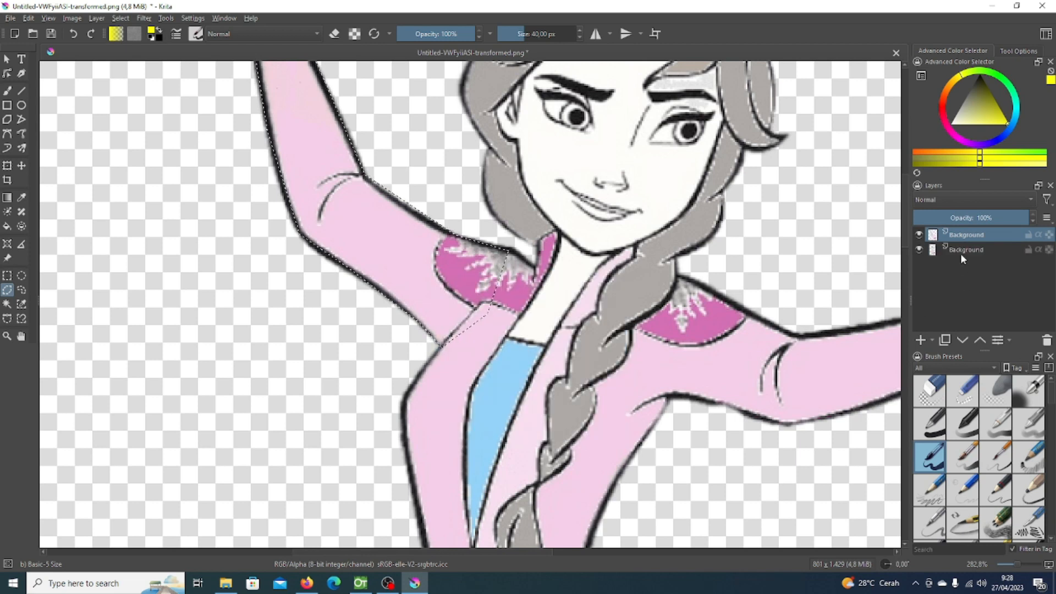
{"action": "left_click", "coordinate": [974, 253]}
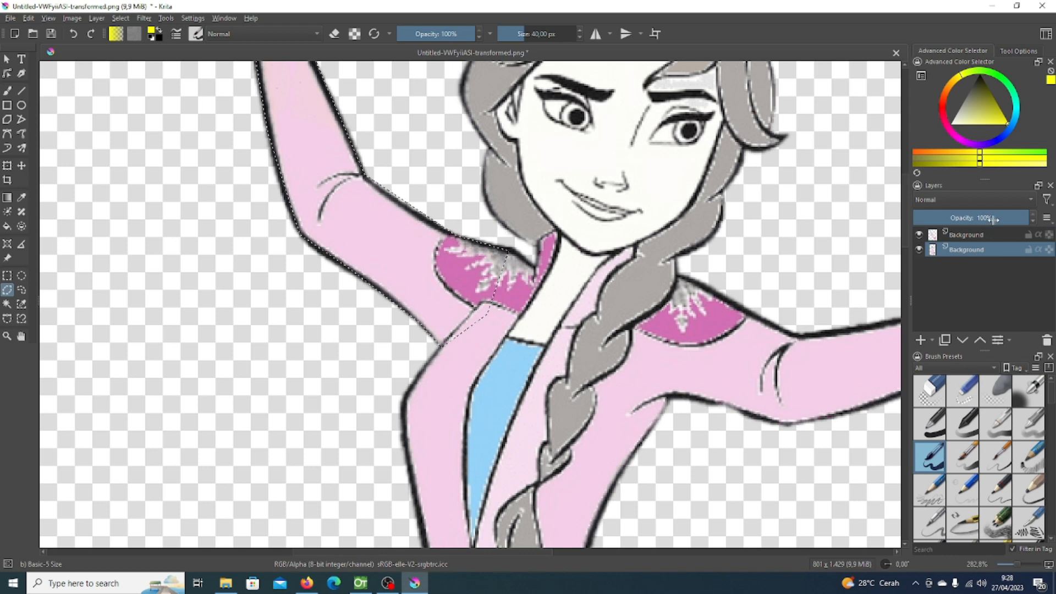
{"action": "left_click_drag", "start_coordinate": [993, 220], "coordinate": [905, 221]}
{"action": "key", "text": "1"}
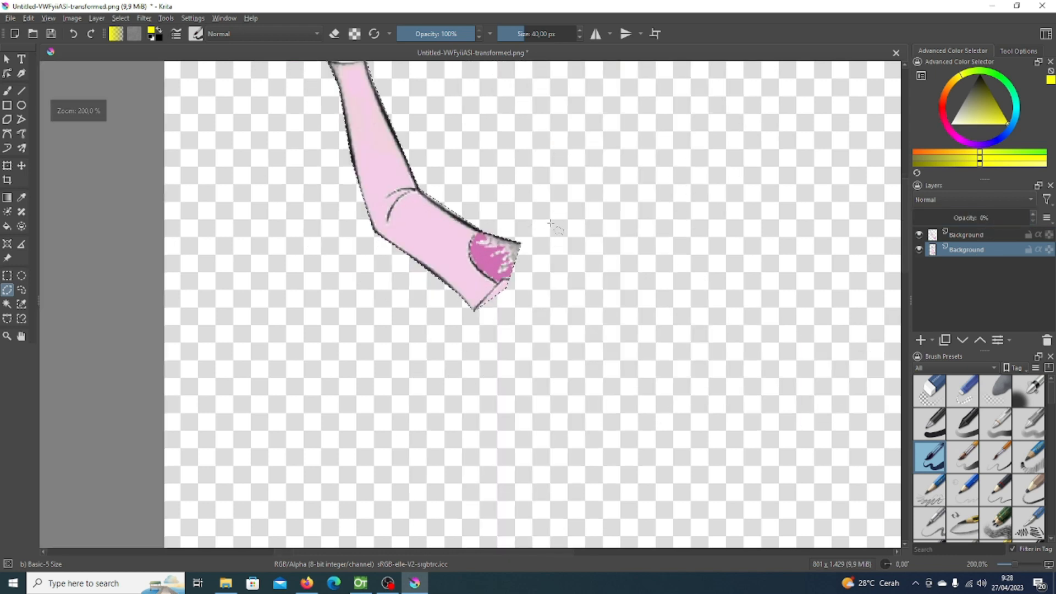
{"action": "scroll", "coordinate": [576, 126], "scroll_direction": "up", "scroll_amount": 3}
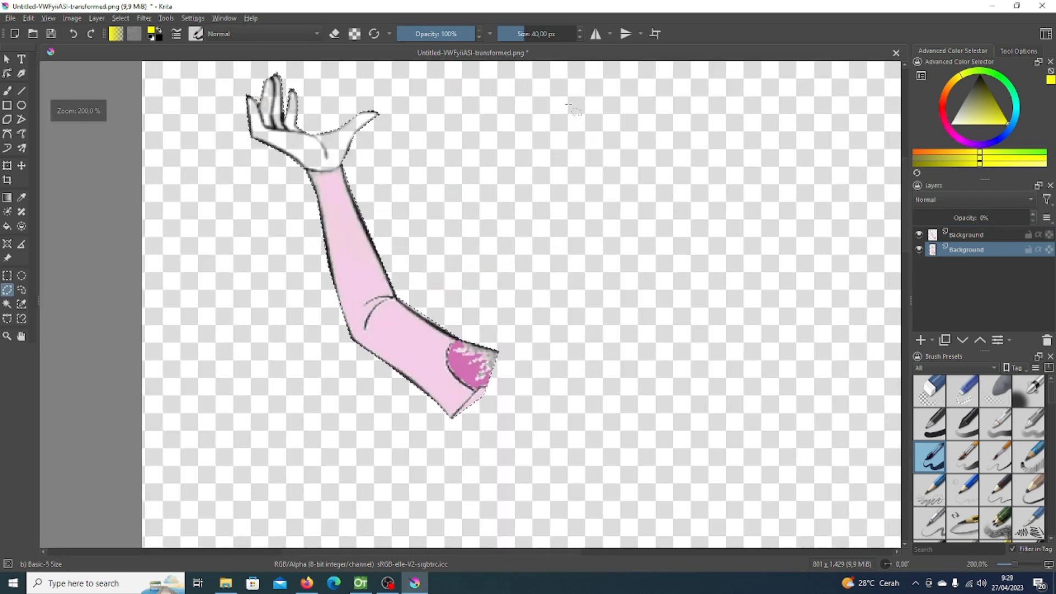
{"action": "scroll", "coordinate": [533, 114], "scroll_direction": "down", "scroll_amount": 1}
{"action": "scroll", "coordinate": [536, 117], "scroll_direction": "up", "scroll_amount": 1}
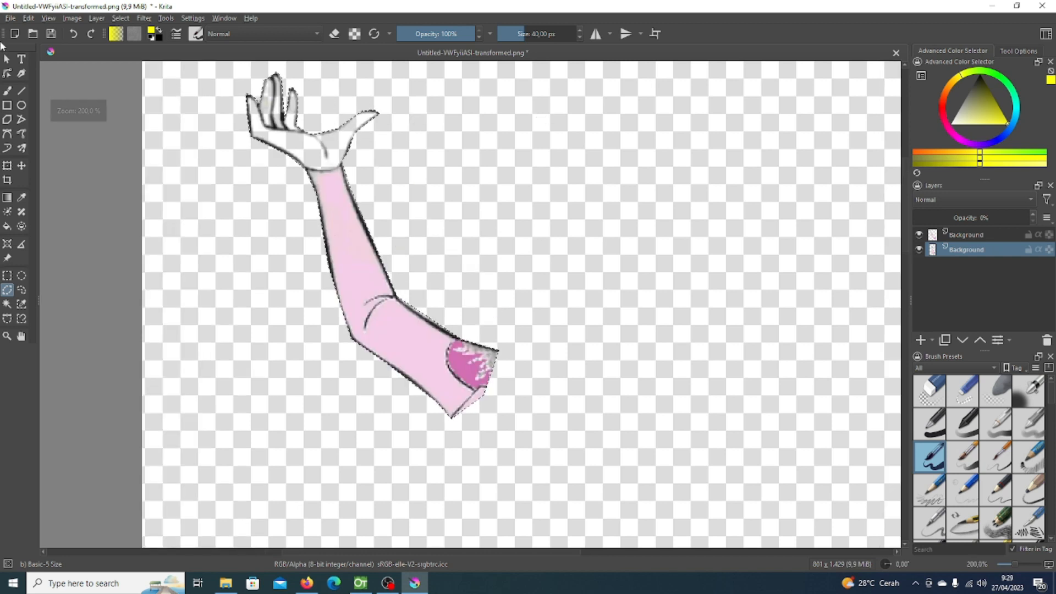
Crop the canvas to the arm with a small margin on both sides, about 247 x 317 px.
{"action": "left_click", "coordinate": [7, 181]}
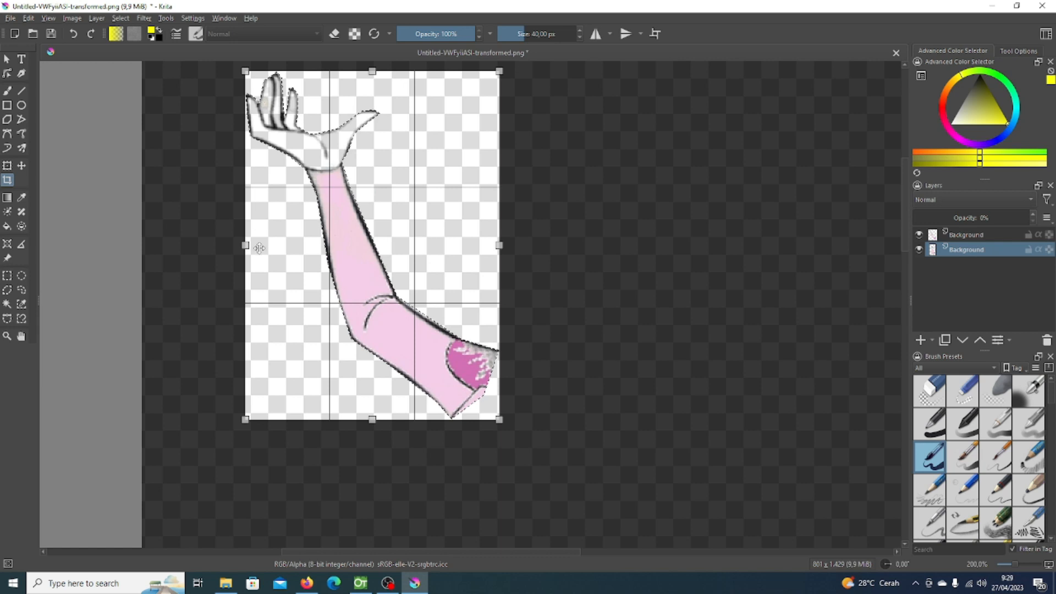
{"action": "left_click_drag", "start_coordinate": [248, 248], "coordinate": [238, 248]}
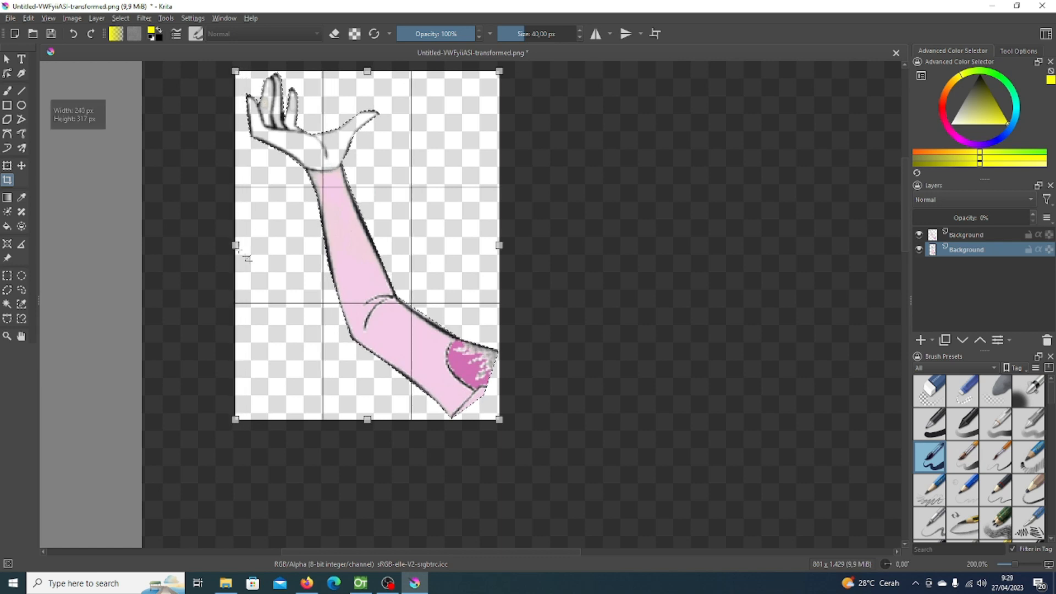
{"action": "left_click_drag", "start_coordinate": [499, 245], "coordinate": [506, 247]}
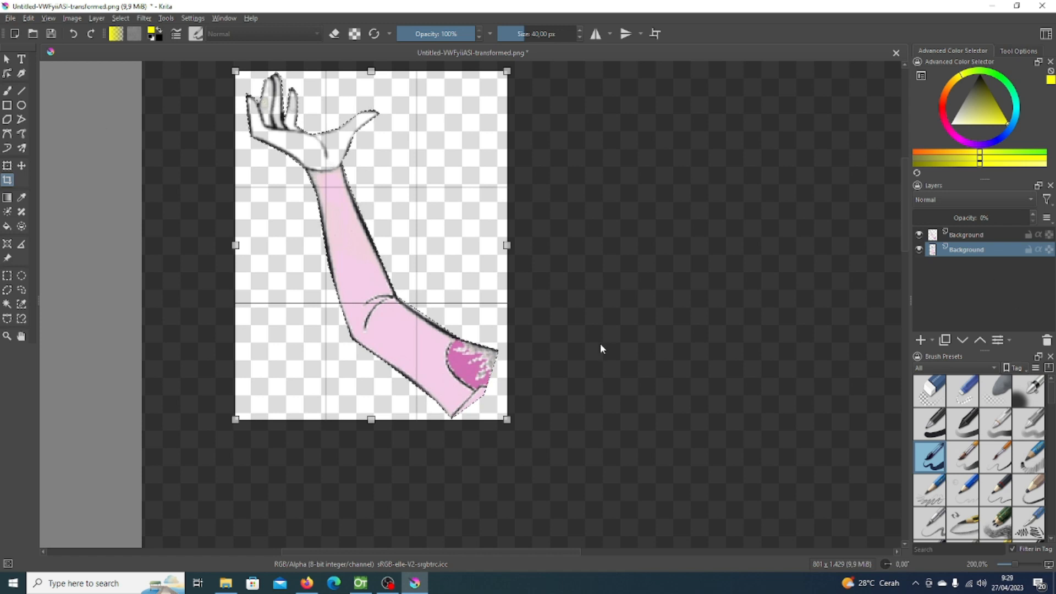
{"action": "key", "text": "Return"}
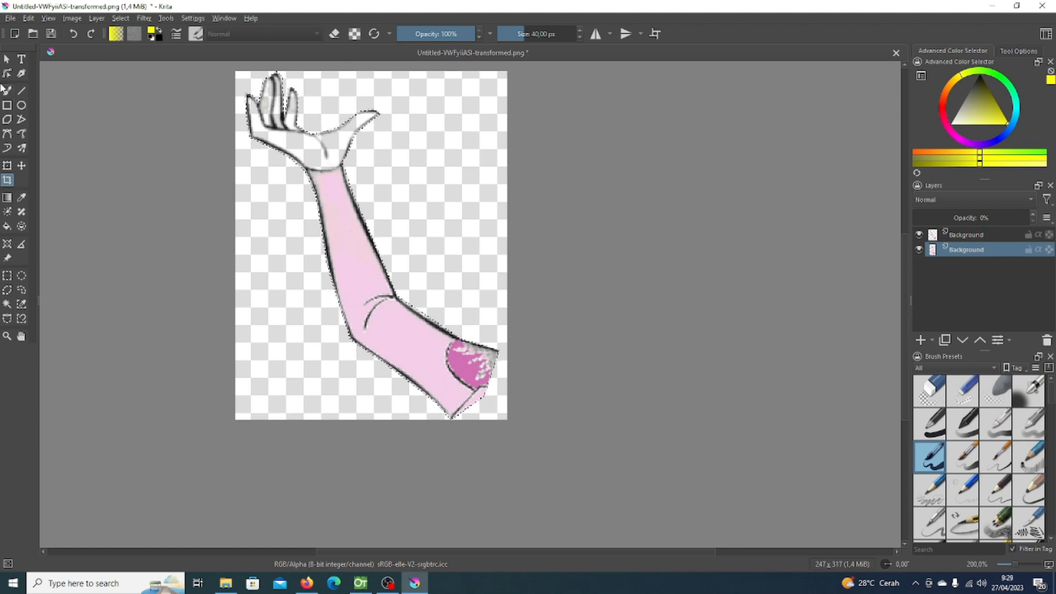
Start exporting the cropped arm as a PNG image with the file name Tangan Kanan.
{"action": "left_click", "coordinate": [9, 19]}
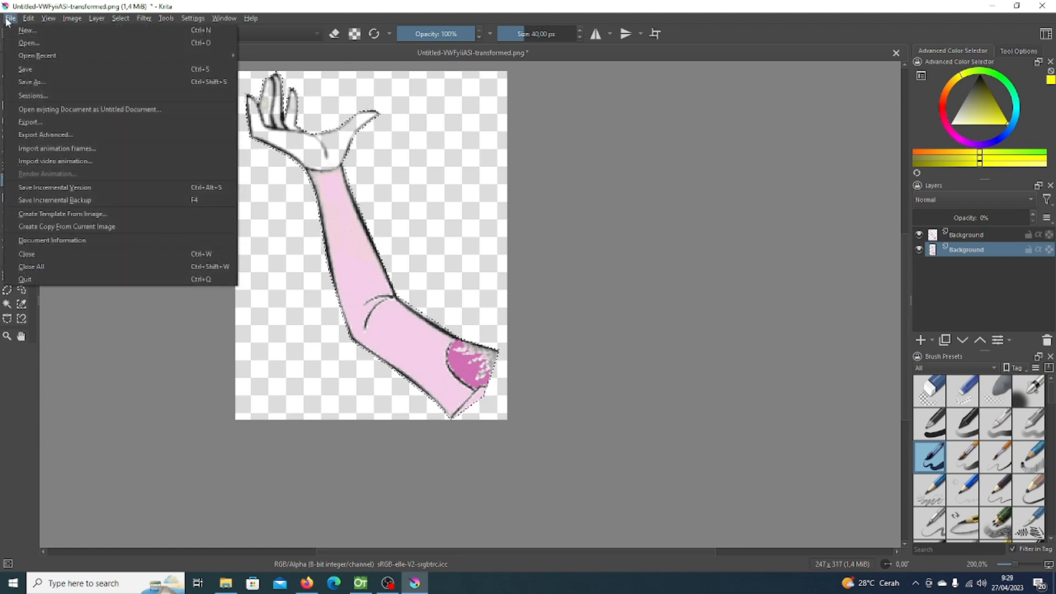
{"action": "left_click", "coordinate": [75, 122]}
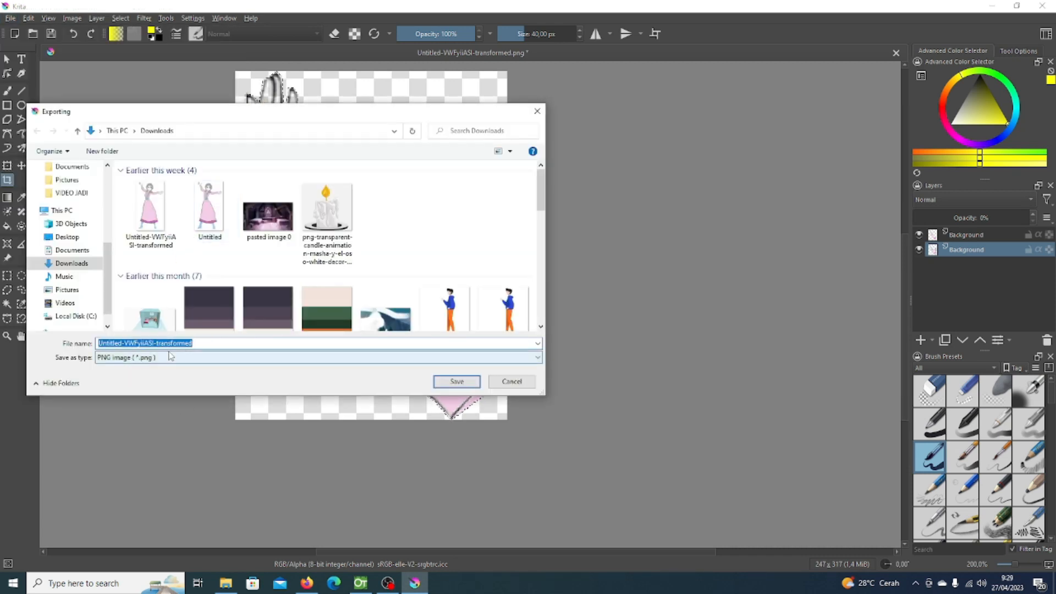
{"action": "type", "text": "t"}
{"action": "key", "text": "BackSpace"}
{"action": "type", "text": "ta"}
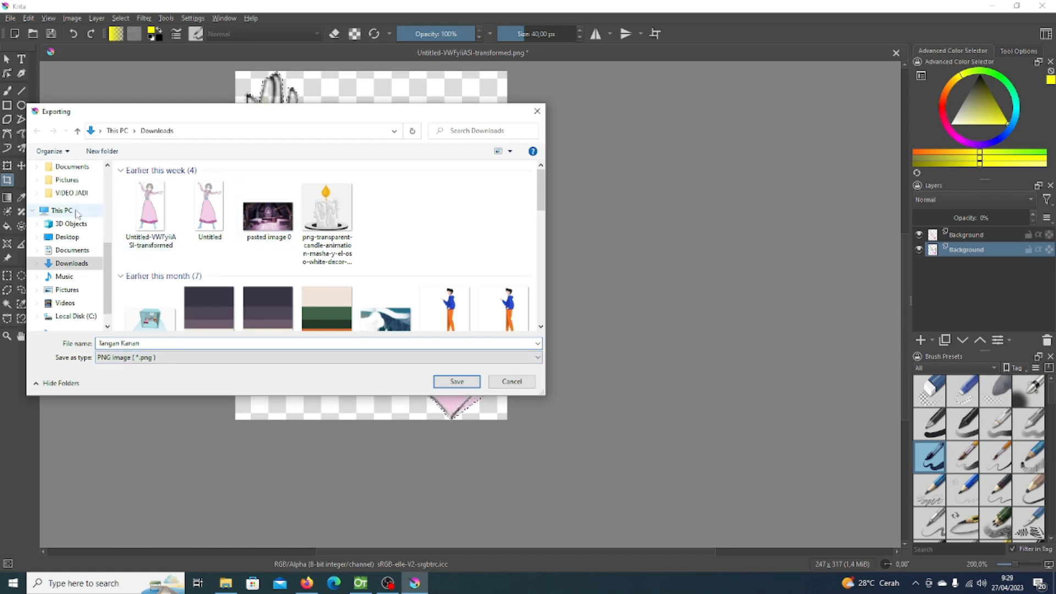
Create a folder named Aset Animasi in Downloads and save the exported arm in it with the default PNG options.
{"action": "scroll", "coordinate": [55, 211], "scroll_direction": "up", "scroll_amount": 2}
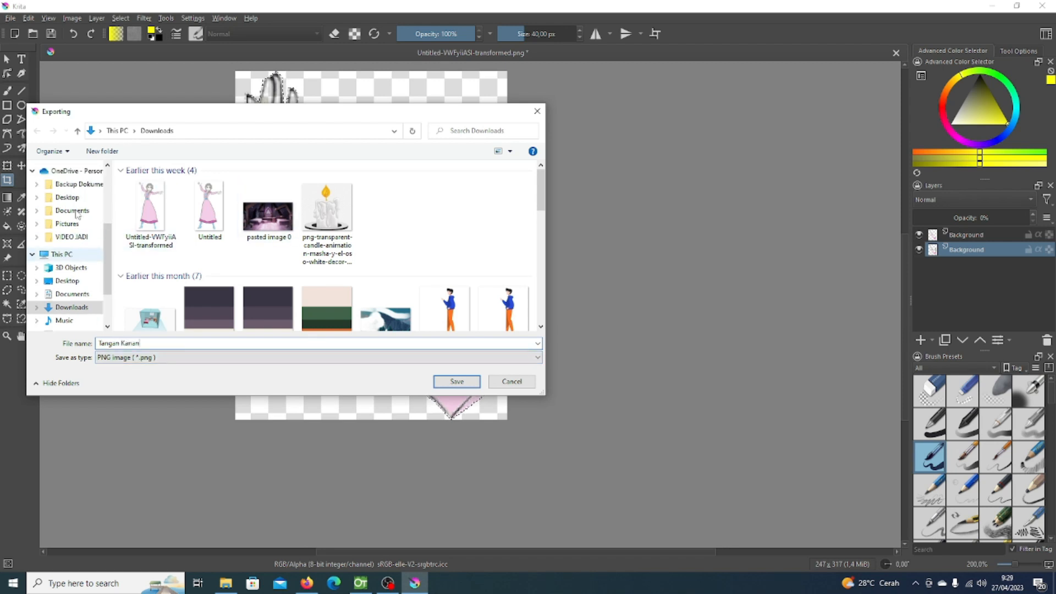
{"action": "left_click", "coordinate": [94, 156]}
{"action": "type", "text": "Aset"}
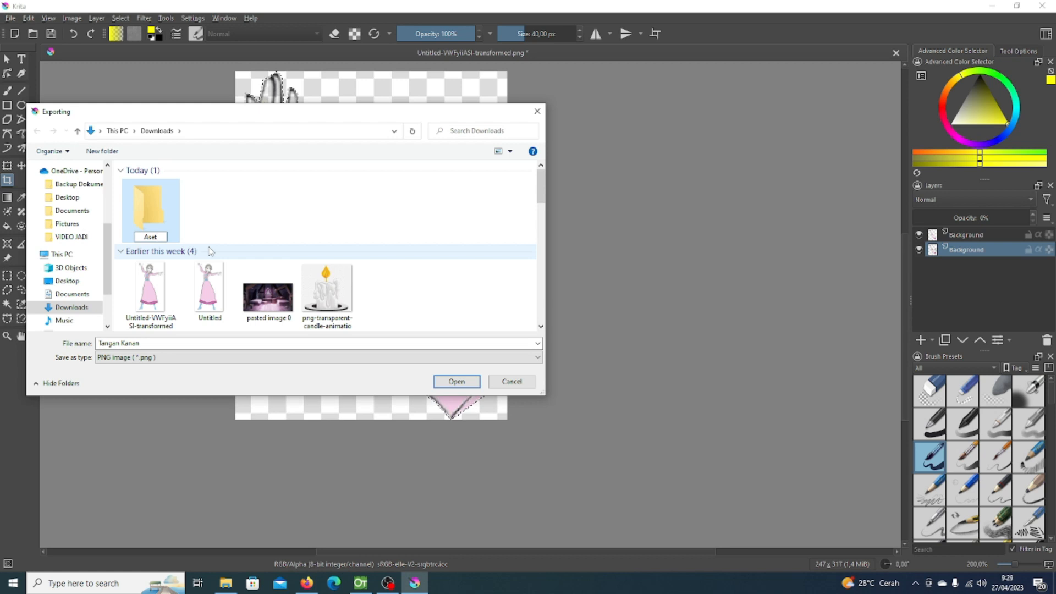
{"action": "type", "text": " Animasi"}
{"action": "key", "text": "Return"}
{"action": "key", "text": "Return"}
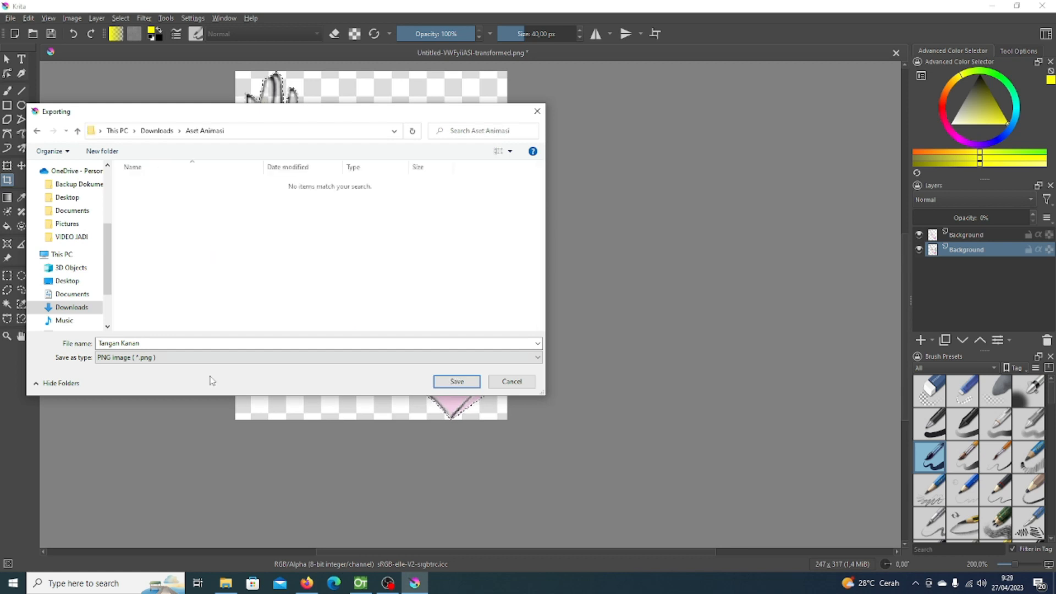
{"action": "left_click", "coordinate": [440, 382]}
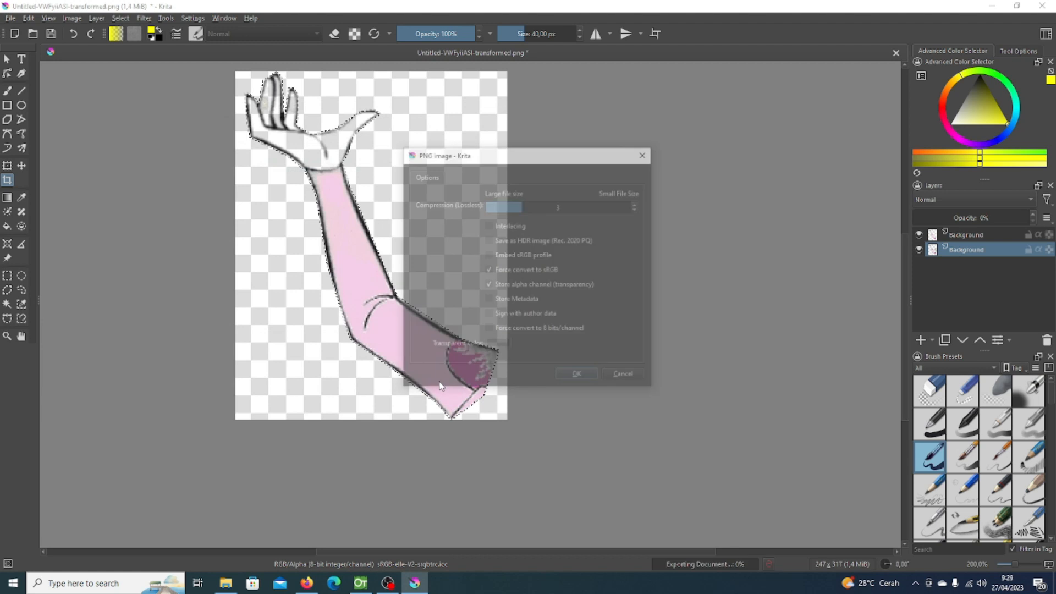
{"action": "left_click", "coordinate": [578, 375]}
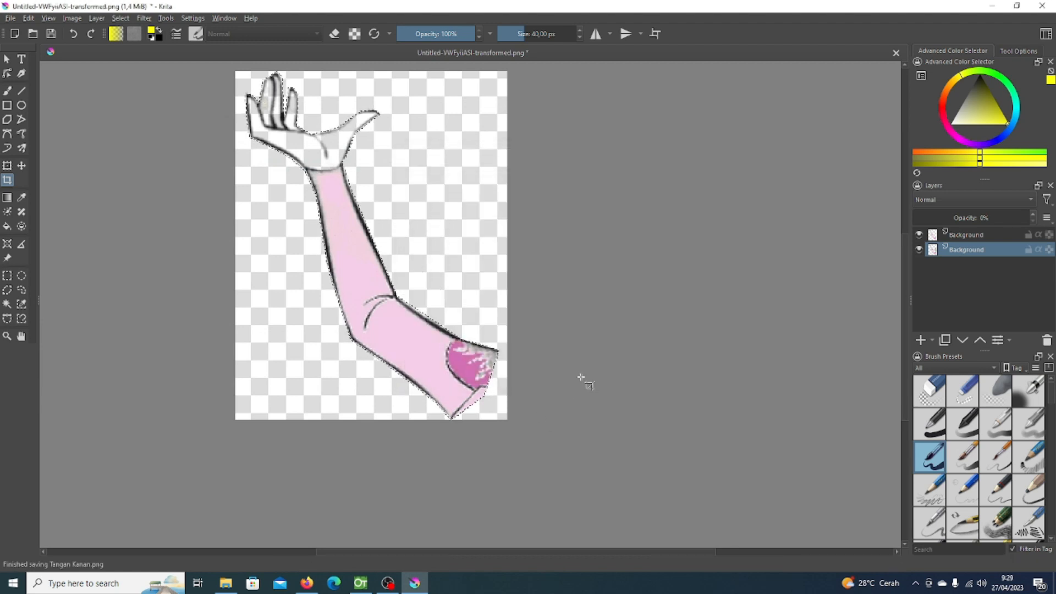
Delete the copied arm layer and set the original character layer's opacity to 100%.
{"action": "left_click", "coordinate": [975, 235]}
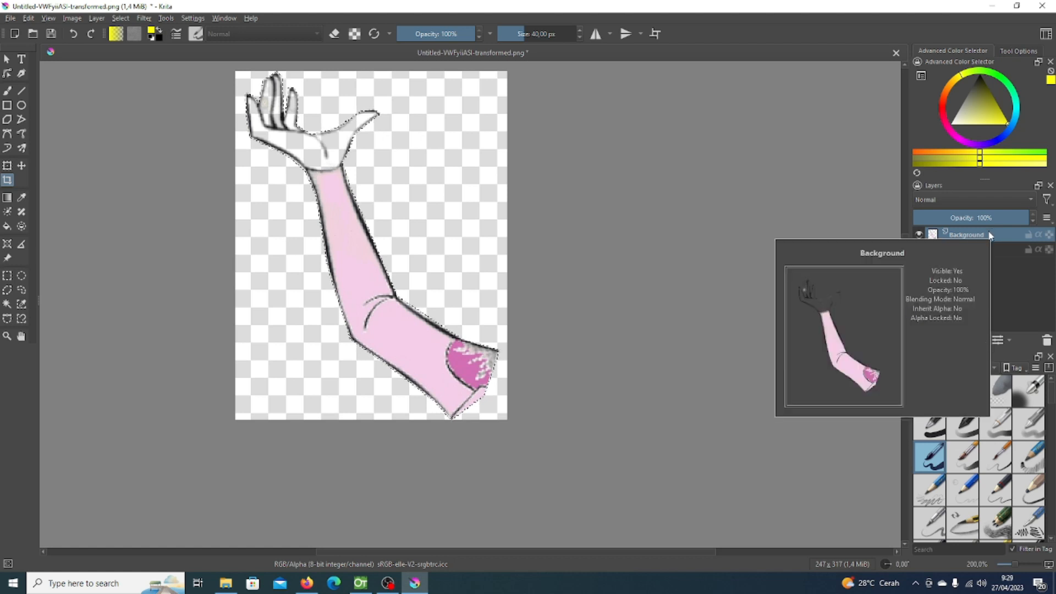
{"action": "left_click", "coordinate": [1046, 341]}
{"action": "left_click_drag", "start_coordinate": [952, 221], "coordinate": [1038, 234]}
{"action": "scroll", "coordinate": [720, 283], "scroll_direction": "down", "scroll_amount": 1}
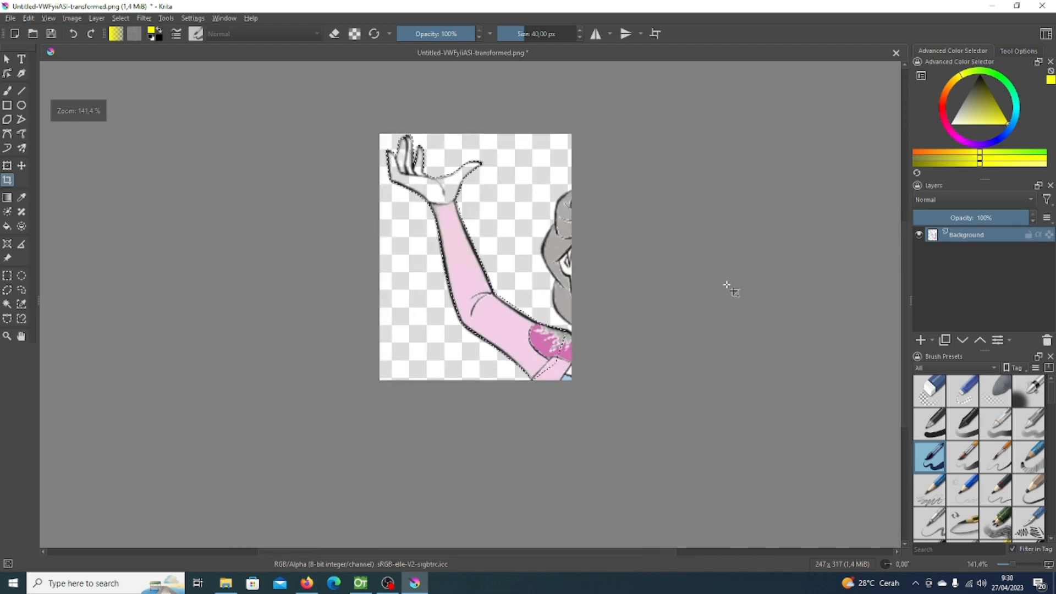
Undo back to the uncropped canvas and delete the copied arm layer, leaving only the original character layer.
{"action": "key", "text": "ctrl+z"}
{"action": "key", "text": "ctrl+z"}
{"action": "key", "text": "ctrl+z"}
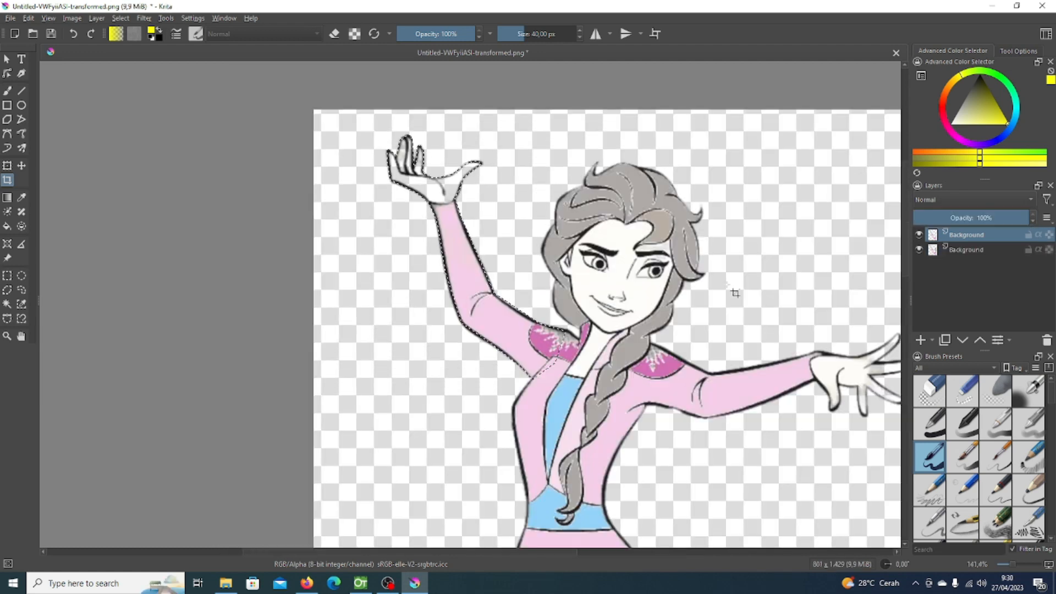
{"action": "left_click", "coordinate": [963, 251]}
{"action": "left_click", "coordinate": [962, 236]}
{"action": "left_click", "coordinate": [1047, 340]}
{"action": "scroll", "coordinate": [571, 297], "scroll_direction": "down", "scroll_amount": 2}
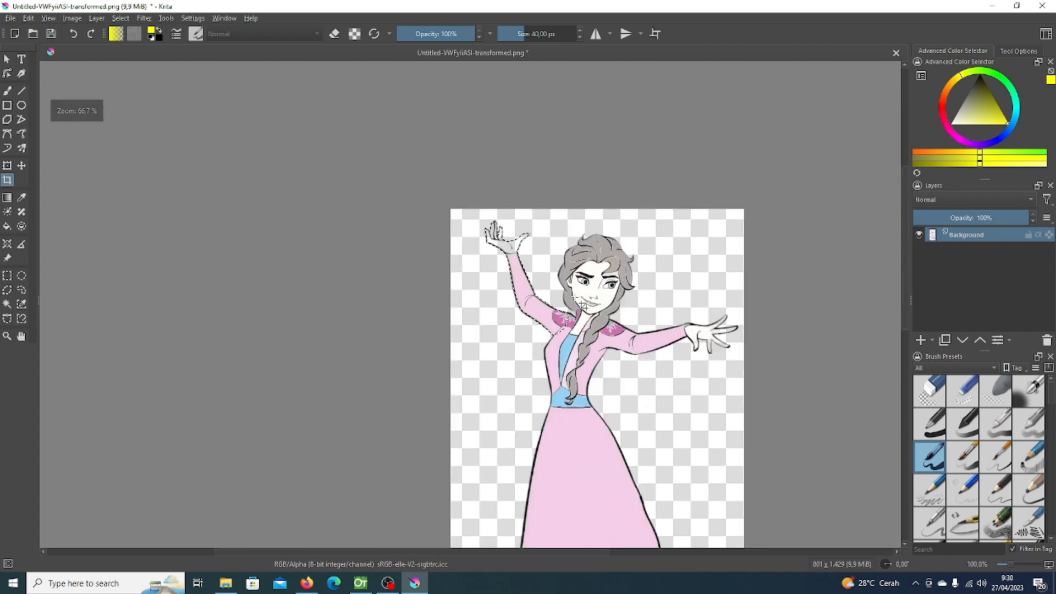
Deselect the raised arm using the polygonal selection tool's selection actions.
{"action": "scroll", "coordinate": [614, 384], "scroll_direction": "up", "scroll_amount": 1}
{"action": "right_click", "coordinate": [514, 285]}
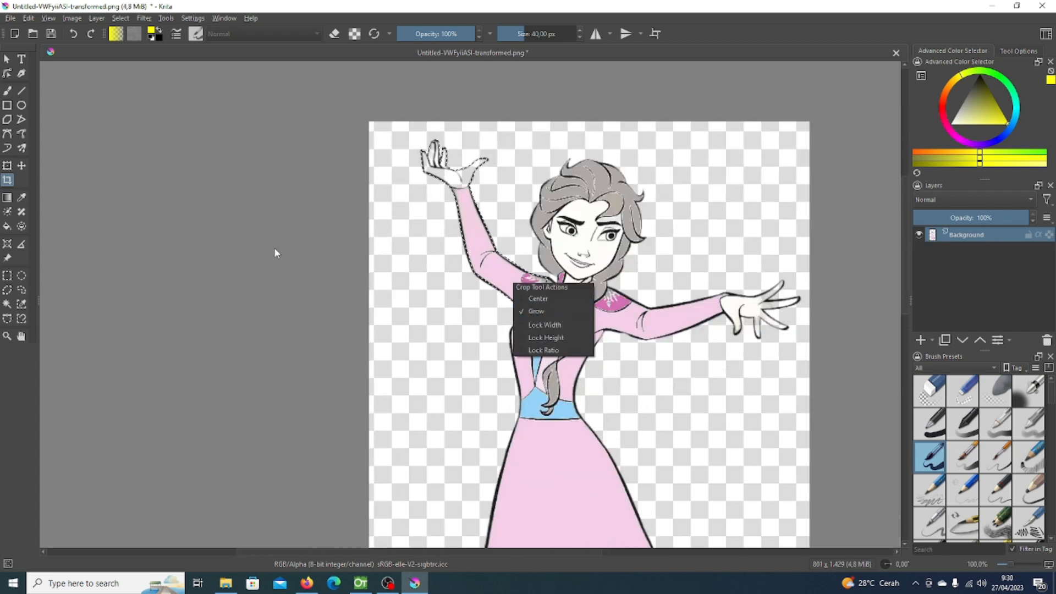
{"action": "left_click", "coordinate": [7, 290]}
{"action": "right_click", "coordinate": [476, 259]}
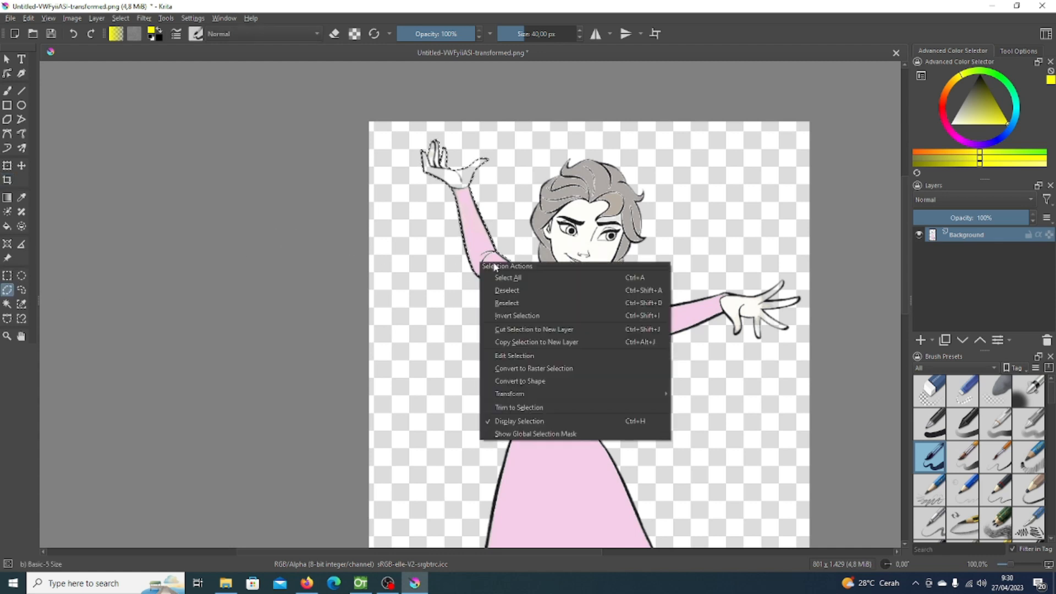
{"action": "left_click", "coordinate": [543, 299]}
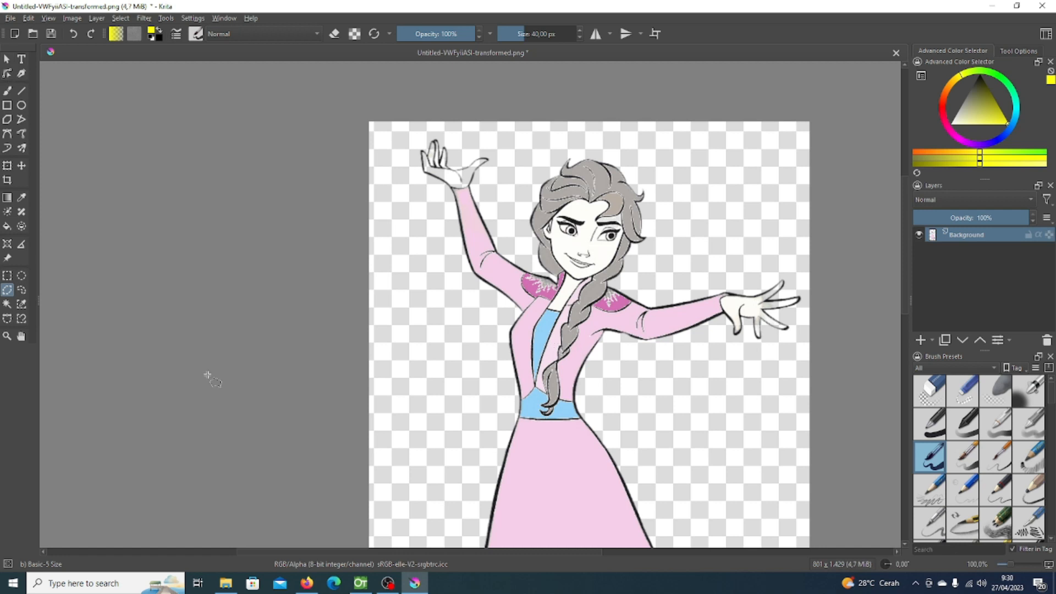
Examine the character's outstretched arm, torso and skirt up close with the Pan tool.
{"action": "left_click", "coordinate": [21, 336]}
{"action": "left_click_drag", "start_coordinate": [578, 430], "coordinate": [403, 407]}
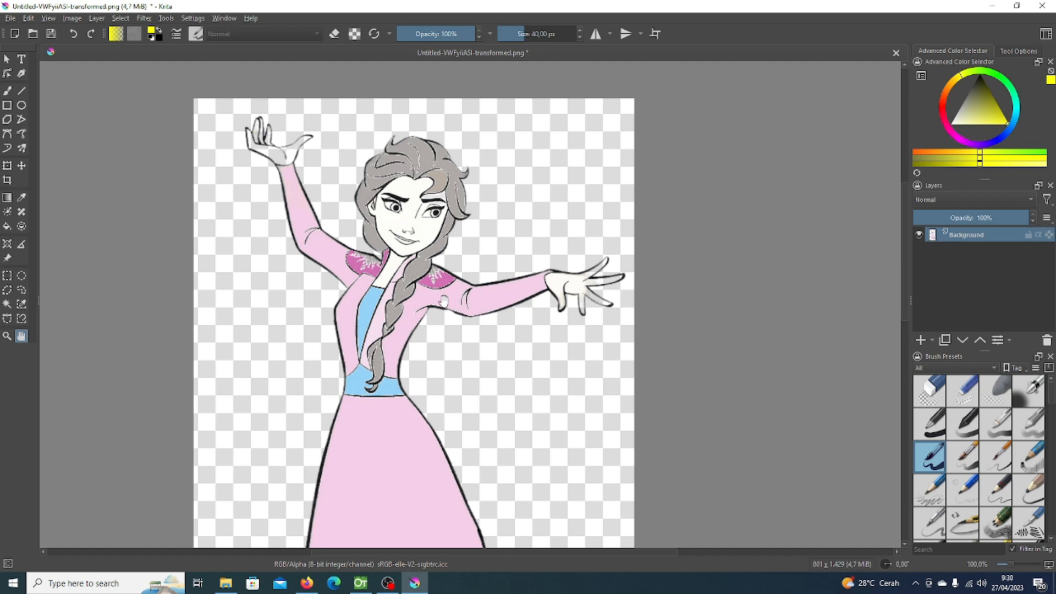
{"action": "scroll", "coordinate": [568, 256], "scroll_direction": "up", "scroll_amount": 2}
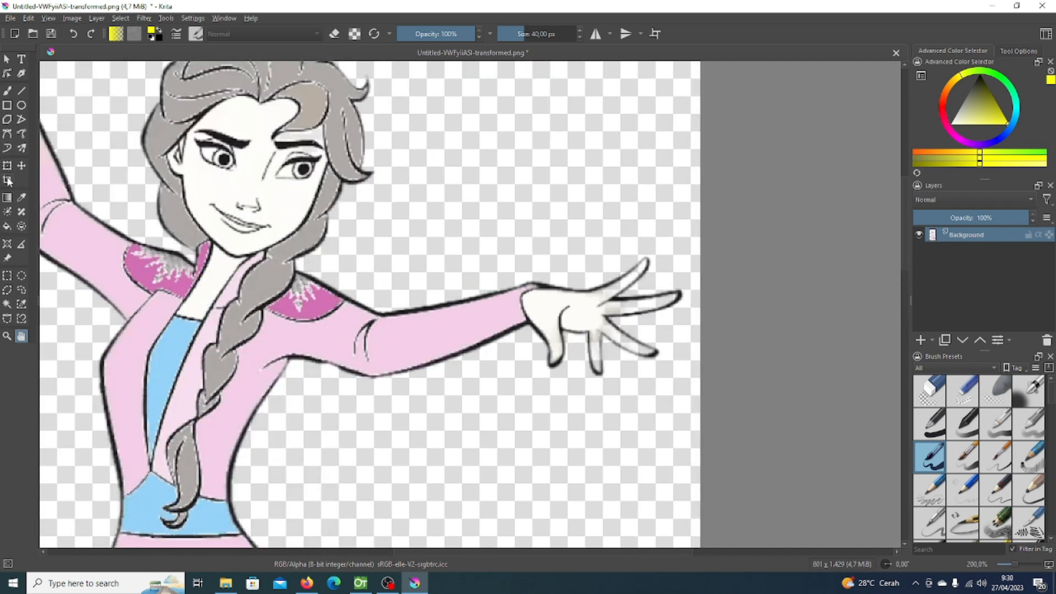
{"action": "scroll", "coordinate": [294, 233], "scroll_direction": "down", "scroll_amount": 1}
{"action": "left_click_drag", "start_coordinate": [352, 253], "coordinate": [473, 258]}
{"action": "scroll", "coordinate": [447, 266], "scroll_direction": "down", "scroll_amount": 1}
{"action": "left_click_drag", "start_coordinate": [418, 451], "coordinate": [431, 426]}
{"action": "scroll", "coordinate": [440, 330], "scroll_direction": "up", "scroll_amount": 1}
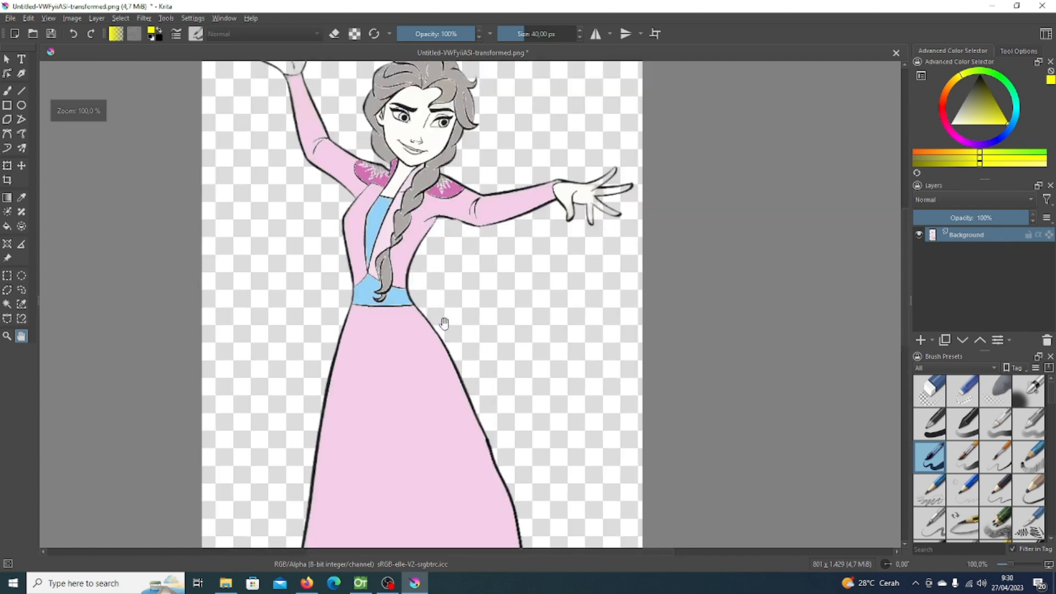
Examine the whole character, including the skirt, legs and shoes, at several zoom levels.
{"action": "scroll", "coordinate": [482, 299], "scroll_direction": "down", "scroll_amount": 2}
{"action": "scroll", "coordinate": [486, 330], "scroll_direction": "up", "scroll_amount": 2}
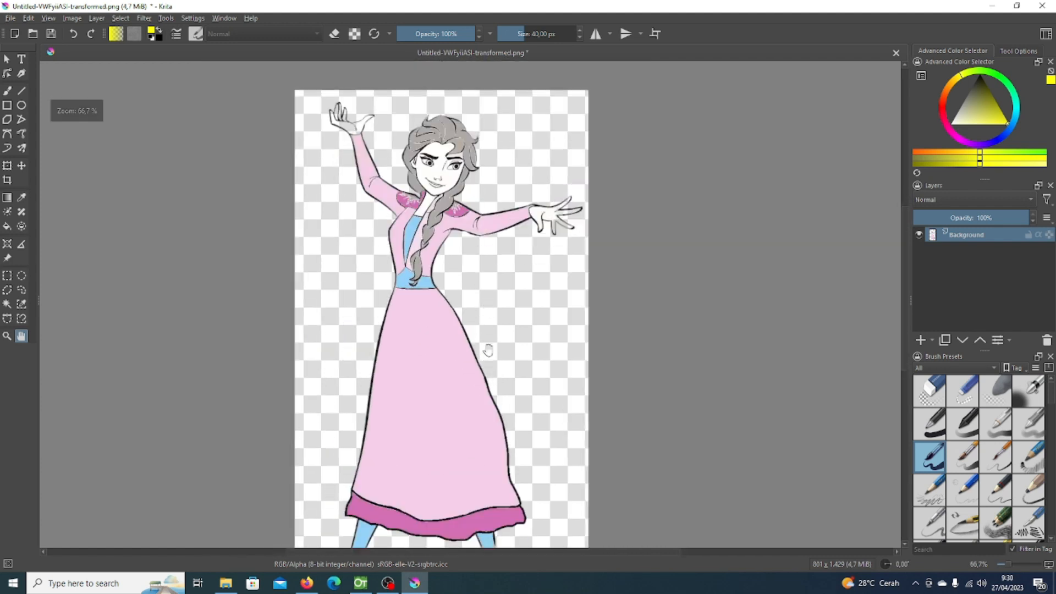
{"action": "scroll", "coordinate": [488, 346], "scroll_direction": "down", "scroll_amount": 2}
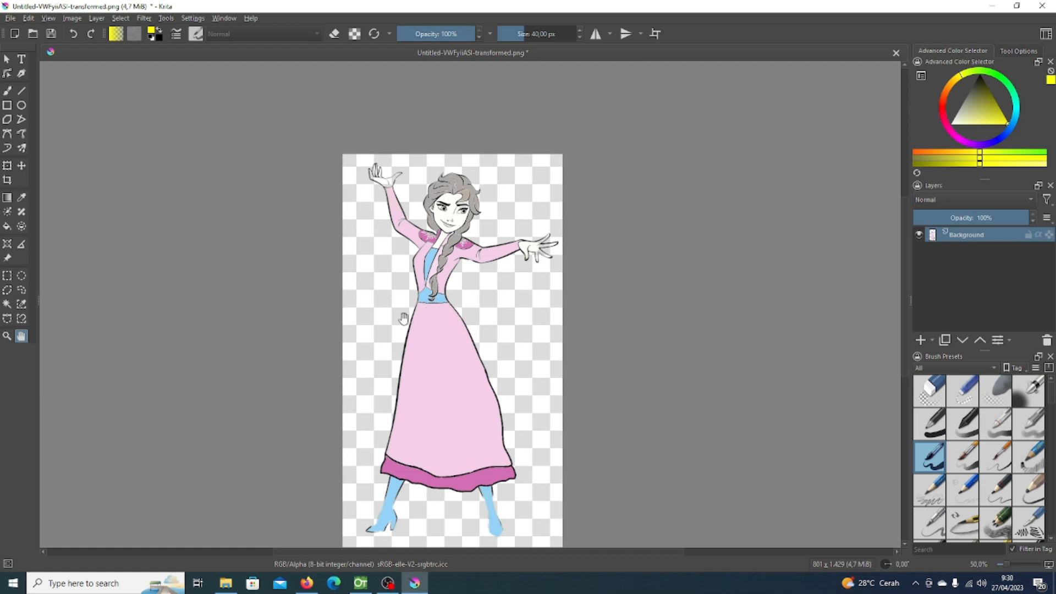
{"action": "mouse_move", "coordinate": [504, 332]}
{"action": "left_mouse_down"}
{"action": "mouse_move", "coordinate": [495, 302]}
{"action": "mouse_move", "coordinate": [504, 325]}
{"action": "left_mouse_up"}
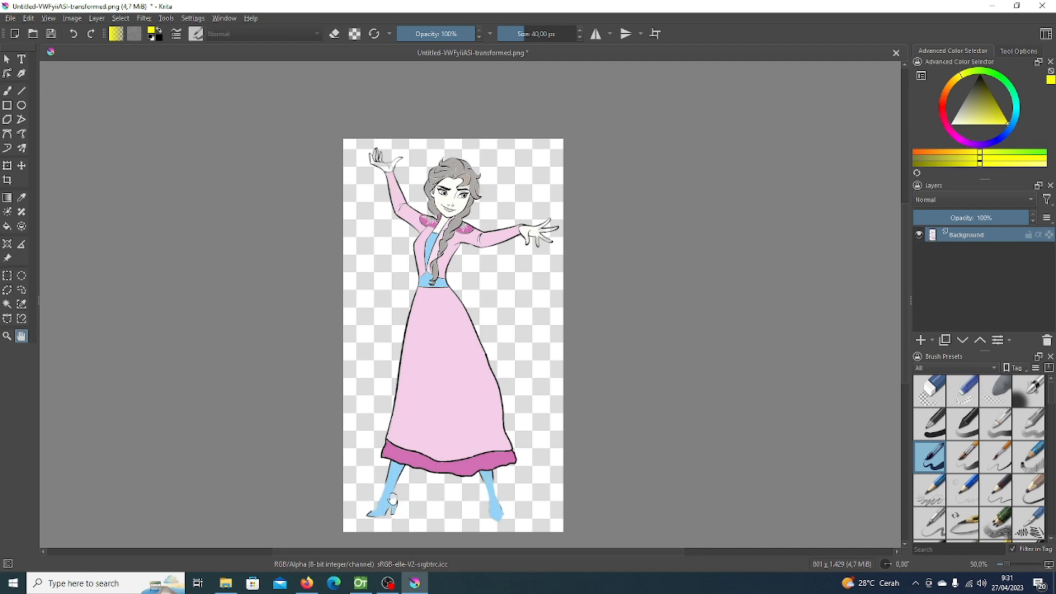
{"action": "scroll", "coordinate": [370, 500], "scroll_direction": "up", "scroll_amount": 3}
{"action": "scroll", "coordinate": [380, 489], "scroll_direction": "down", "scroll_amount": 1}
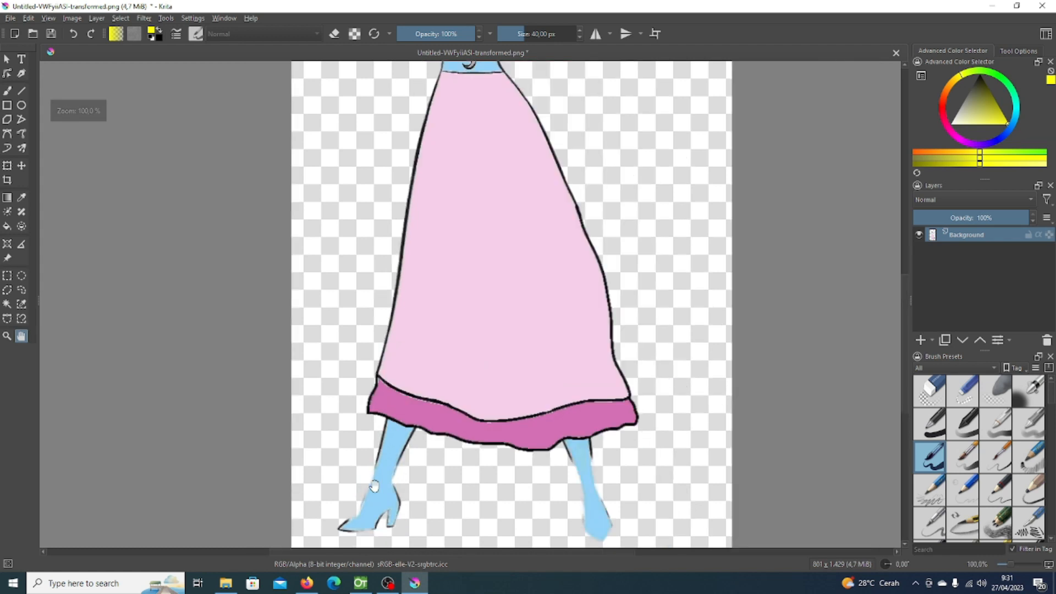
{"action": "scroll", "coordinate": [513, 420], "scroll_direction": "down", "scroll_amount": 3}
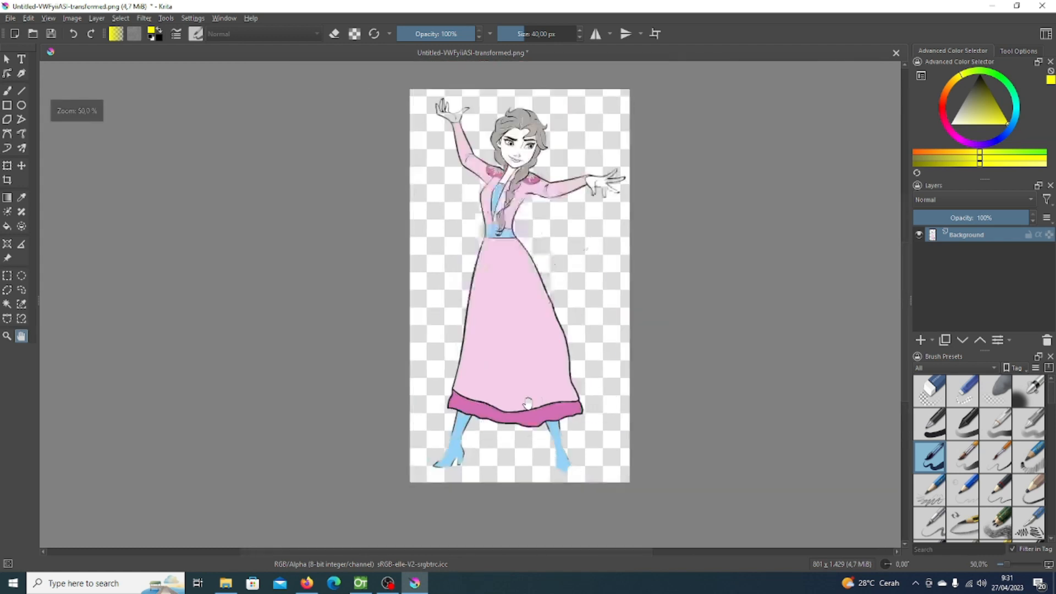
{"action": "scroll", "coordinate": [553, 349], "scroll_direction": "up", "scroll_amount": 1}
{"action": "left_click_drag", "start_coordinate": [574, 276], "coordinate": [506, 292]}
{"action": "scroll", "coordinate": [488, 281], "scroll_direction": "down", "scroll_amount": 1}
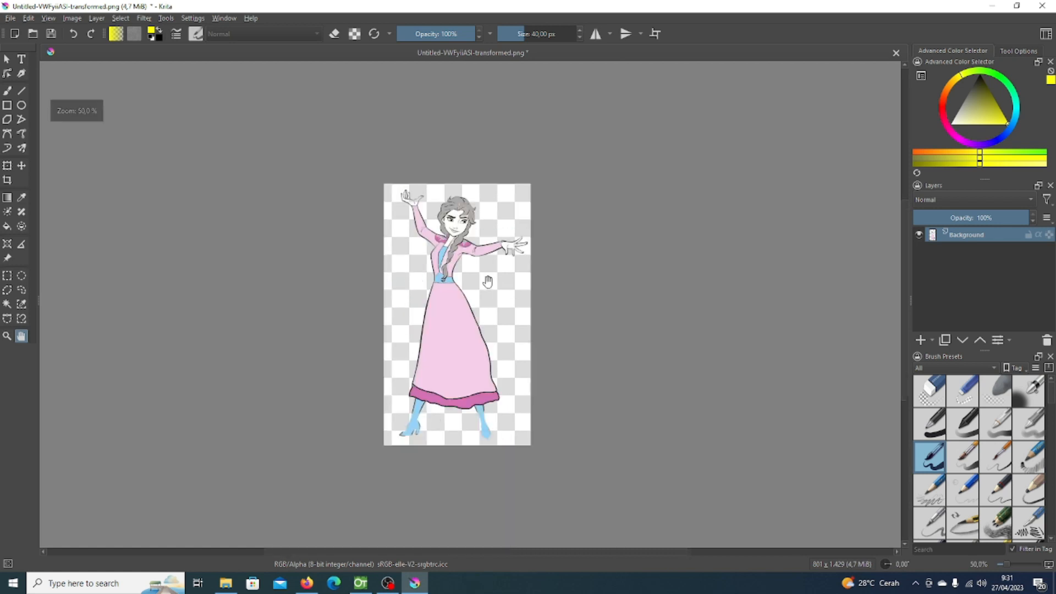
Examine the character's head, torso and both arms close up and in full view.
{"action": "scroll", "coordinate": [489, 280], "scroll_direction": "up", "scroll_amount": 2}
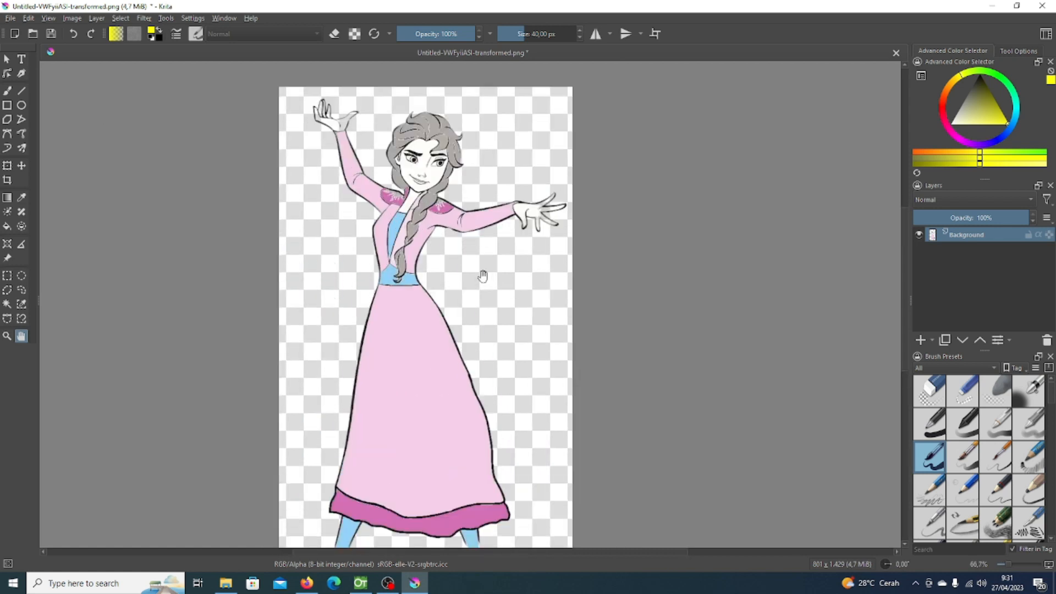
{"action": "scroll", "coordinate": [484, 280], "scroll_direction": "up", "scroll_amount": 1}
{"action": "scroll", "coordinate": [484, 280], "scroll_direction": "down", "scroll_amount": 1}
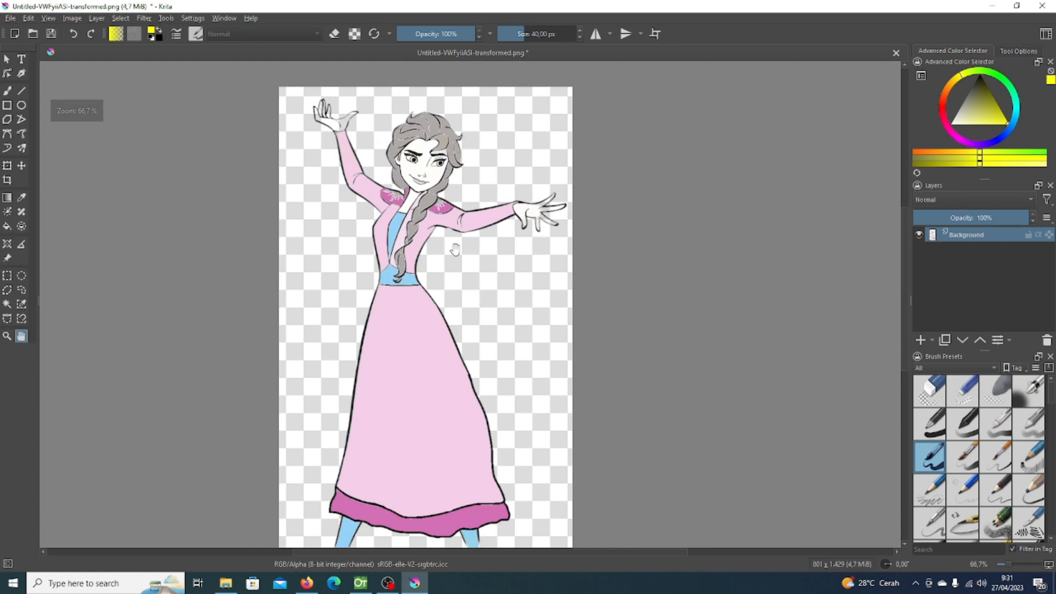
{"action": "scroll", "coordinate": [347, 176], "scroll_direction": "up", "scroll_amount": 1}
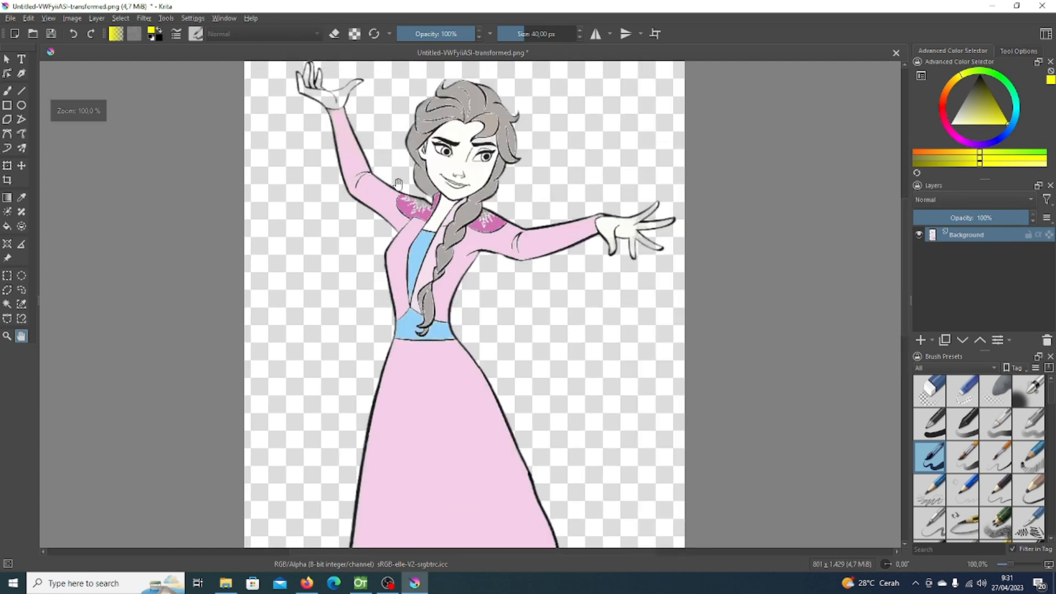
{"action": "scroll", "coordinate": [398, 99], "scroll_direction": "up", "scroll_amount": 1}
{"action": "scroll", "coordinate": [397, 102], "scroll_direction": "down", "scroll_amount": 2}
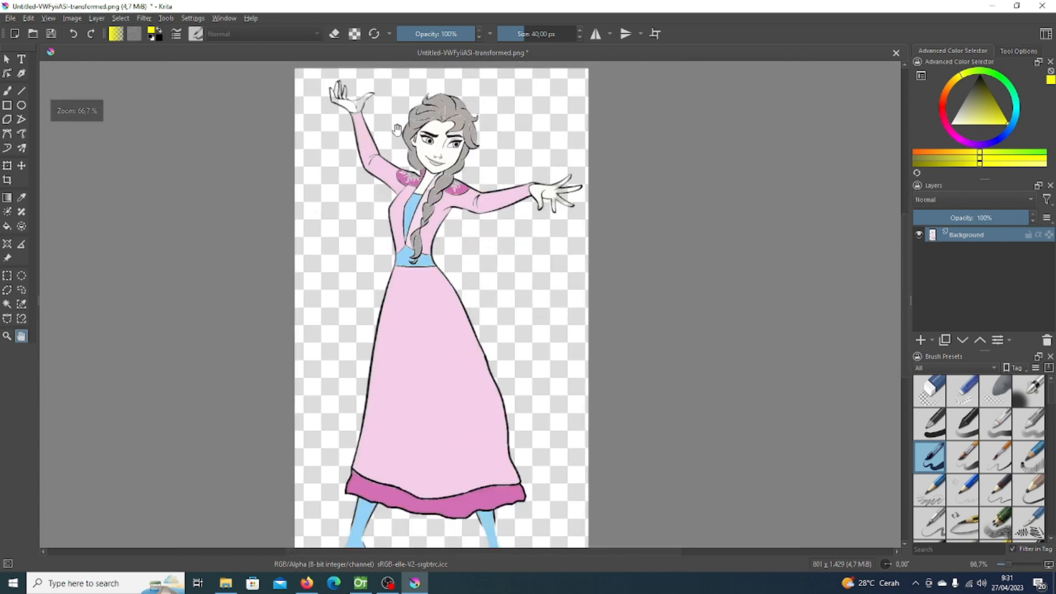
{"action": "scroll", "coordinate": [400, 96], "scroll_direction": "up", "scroll_amount": 2}
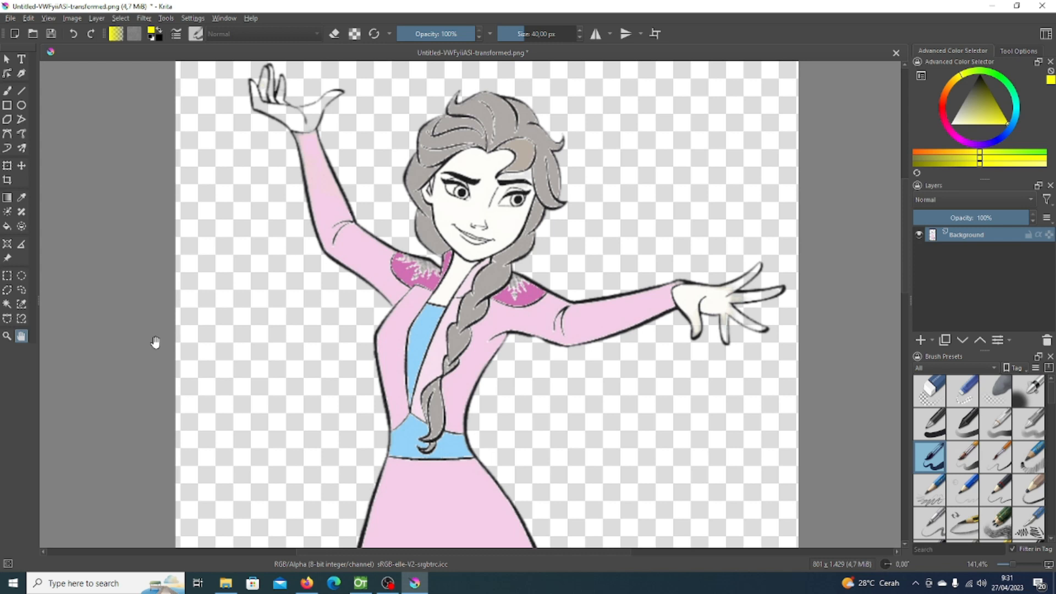
{"action": "scroll", "coordinate": [566, 255], "scroll_direction": "down", "scroll_amount": 3}
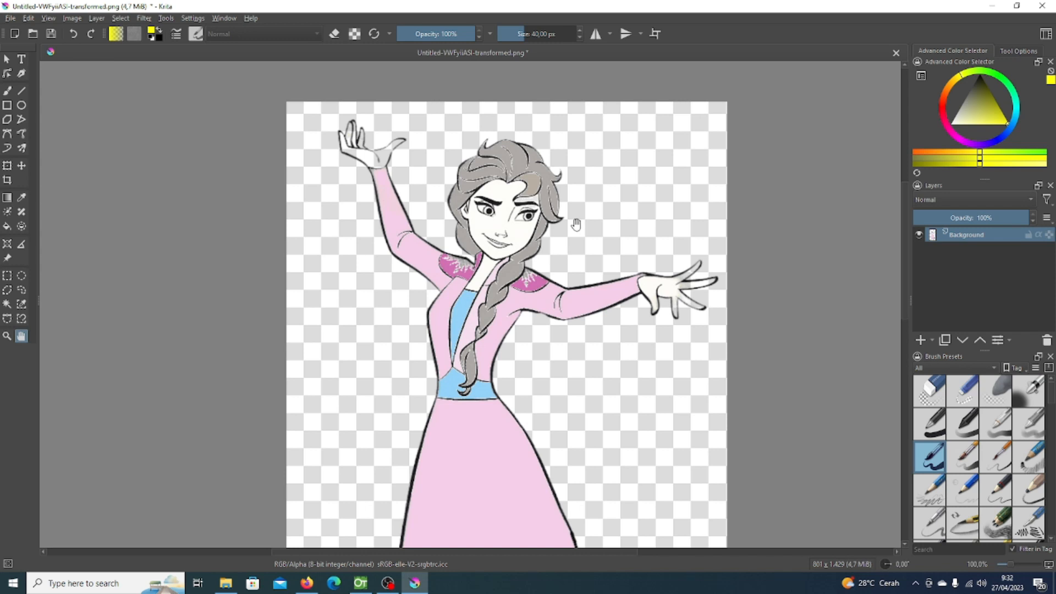
Outline the outstretched forearm and hand, from the elbow around all the fingers, with a closed polygonal selection.
{"action": "scroll", "coordinate": [572, 222], "scroll_direction": "up", "scroll_amount": 2}
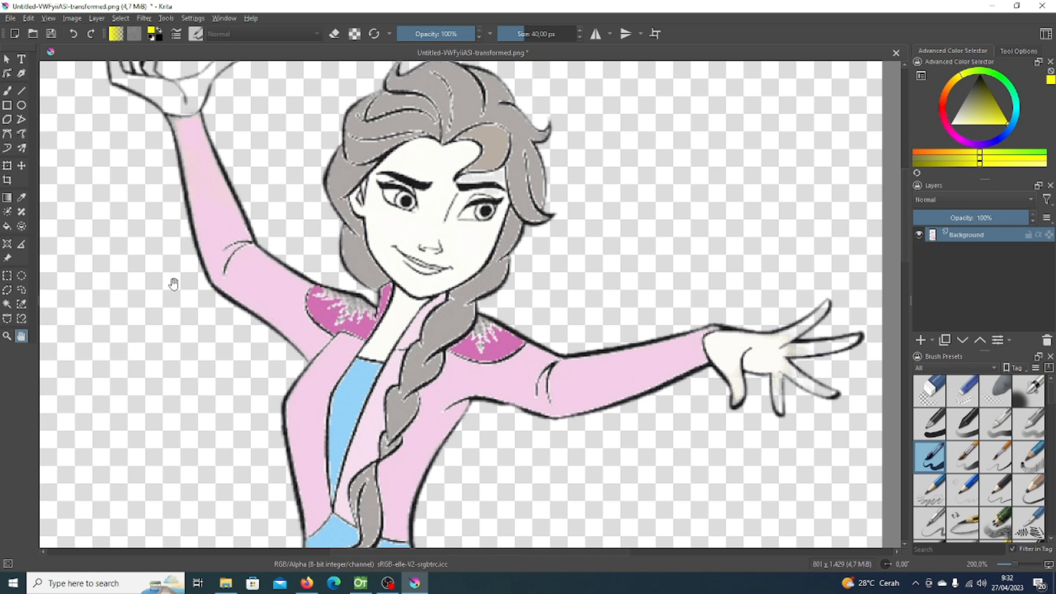
{"action": "left_click", "coordinate": [11, 292]}
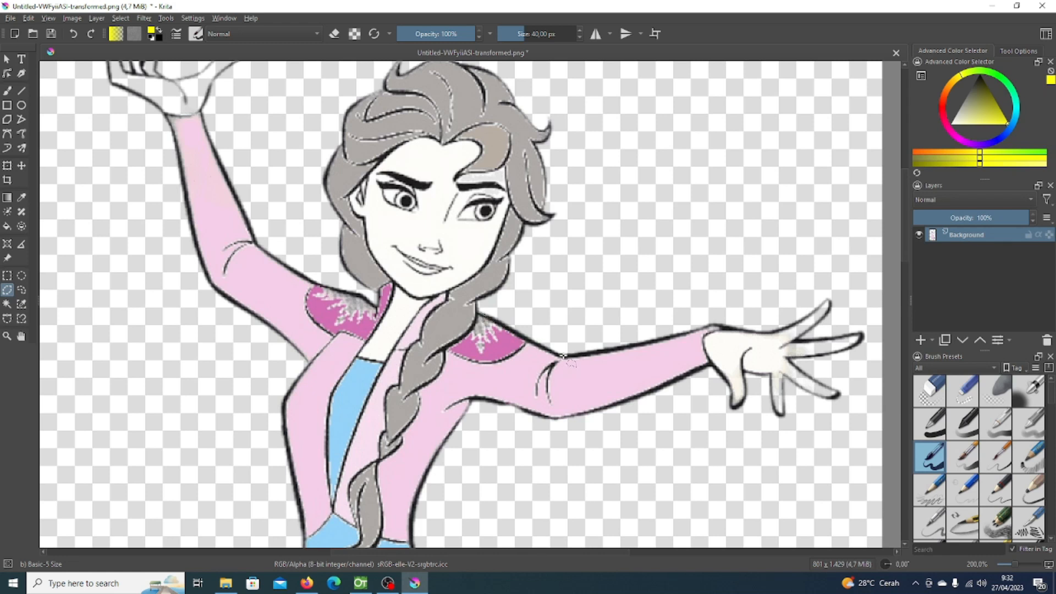
{"action": "mouse_move", "coordinate": [640, 355]}
{"action": "left_mouse_down"}
{"action": "mouse_move", "coordinate": [668, 337]}
{"action": "mouse_move", "coordinate": [714, 333]}
{"action": "mouse_move", "coordinate": [686, 333]}
{"action": "mouse_move", "coordinate": [712, 325]}
{"action": "mouse_move", "coordinate": [766, 333]}
{"action": "mouse_move", "coordinate": [825, 301]}
{"action": "mouse_move", "coordinate": [840, 311]}
{"action": "mouse_move", "coordinate": [833, 321]}
{"action": "mouse_move", "coordinate": [796, 338]}
{"action": "mouse_move", "coordinate": [850, 340]}
{"action": "left_mouse_up"}
{"action": "double_click", "coordinate": [572, 416]}
{"action": "double_click", "coordinate": [828, 316]}
{"action": "left_click", "coordinate": [720, 329]}
{"action": "left_click", "coordinate": [729, 302]}
{"action": "key", "text": "Escape"}
{"action": "left_click", "coordinate": [563, 356]}
Copy the selected outstretched arm to a new layer and set the original character layer's opacity to 0%.
{"action": "right_click", "coordinate": [620, 393]}
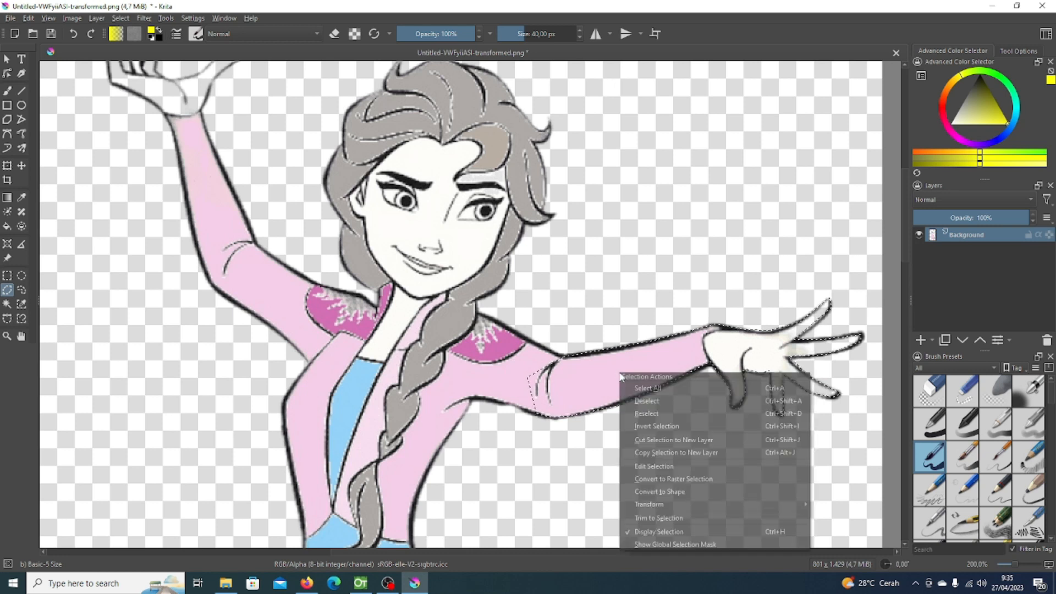
{"action": "left_click", "coordinate": [674, 457]}
{"action": "left_click", "coordinate": [985, 250]}
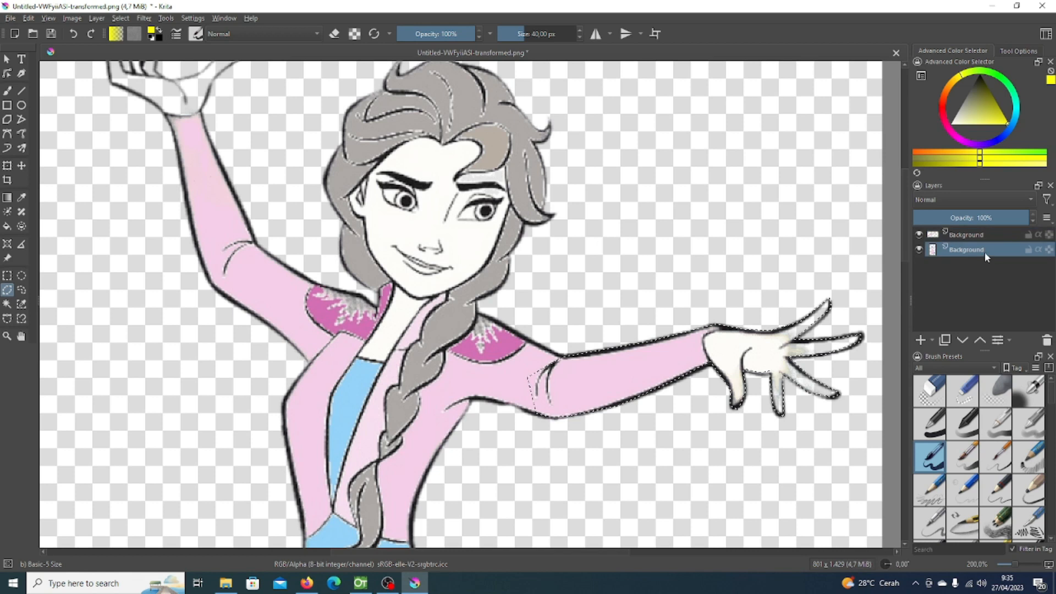
{"action": "left_click_drag", "start_coordinate": [1012, 220], "coordinate": [913, 218]}
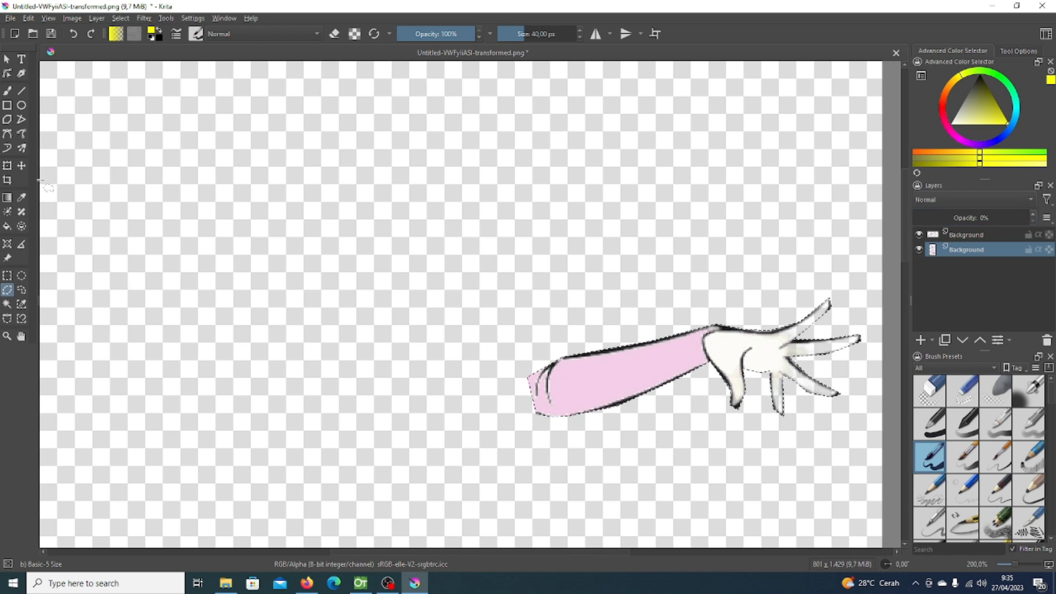
{"action": "left_click", "coordinate": [7, 180]}
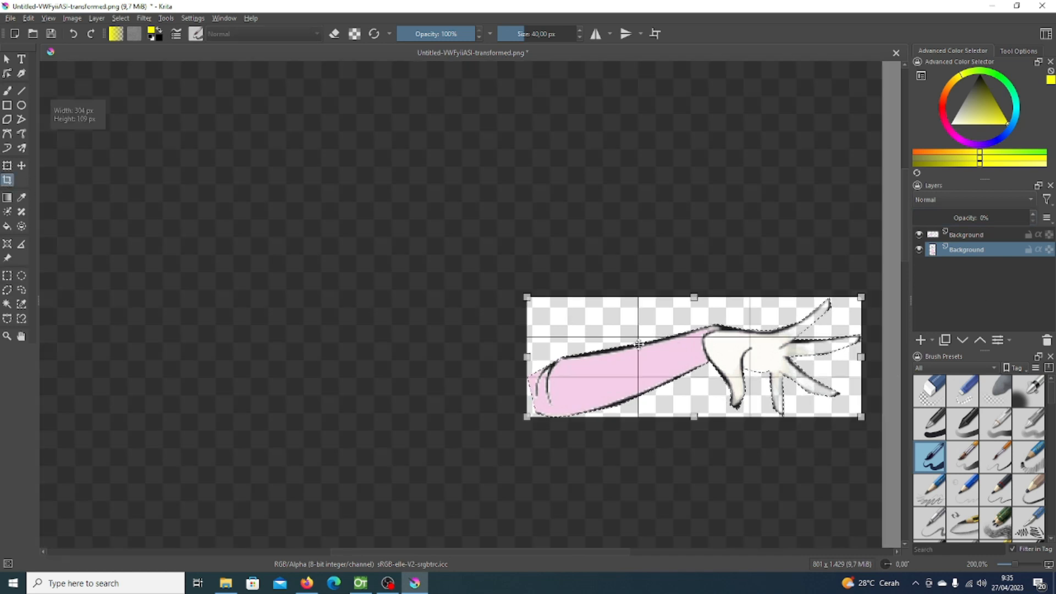
{"action": "left_click_drag", "start_coordinate": [693, 417], "coordinate": [693, 426]}
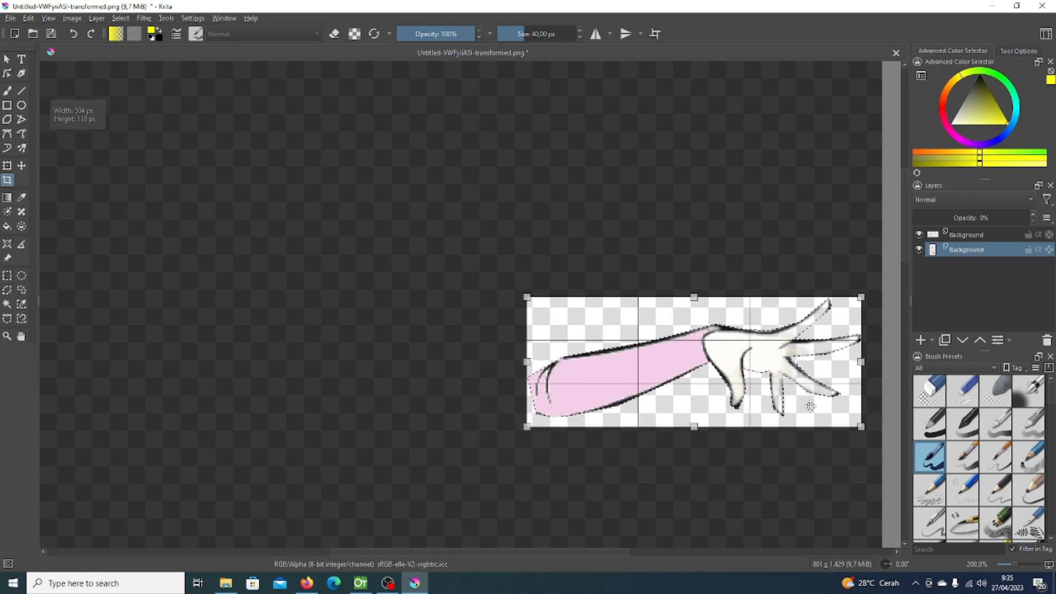
{"action": "left_click_drag", "start_coordinate": [861, 360], "coordinate": [868, 362]}
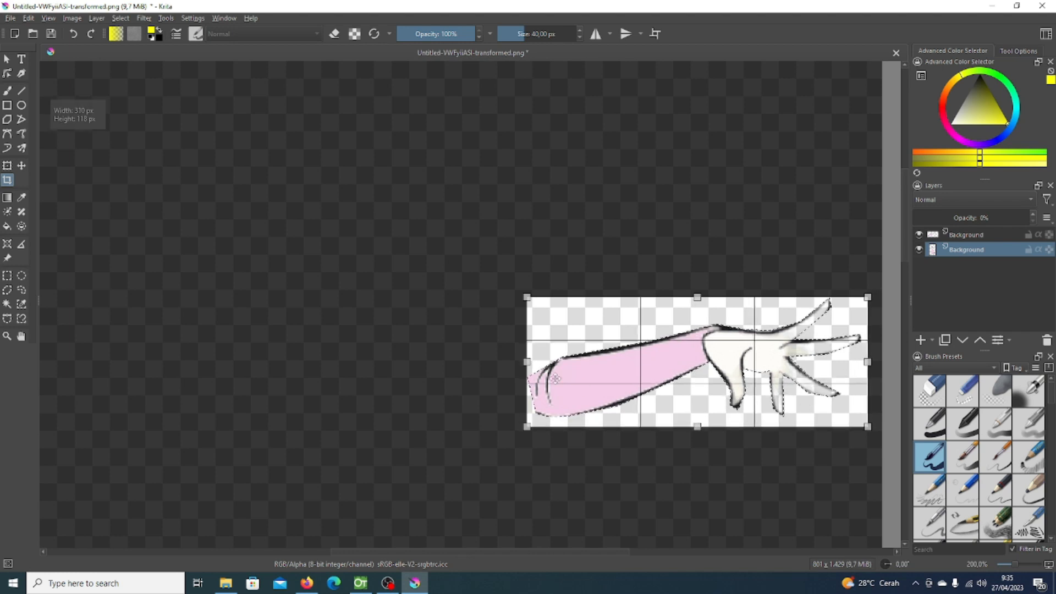
{"action": "left_click_drag", "start_coordinate": [527, 362], "coordinate": [512, 363]}
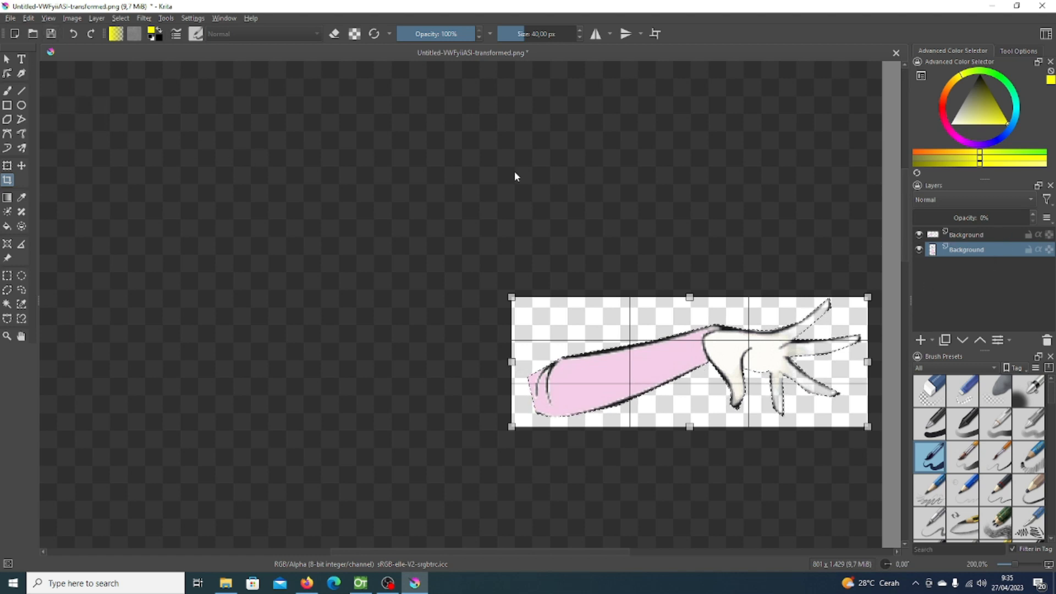
{"action": "left_click", "coordinate": [11, 21]}
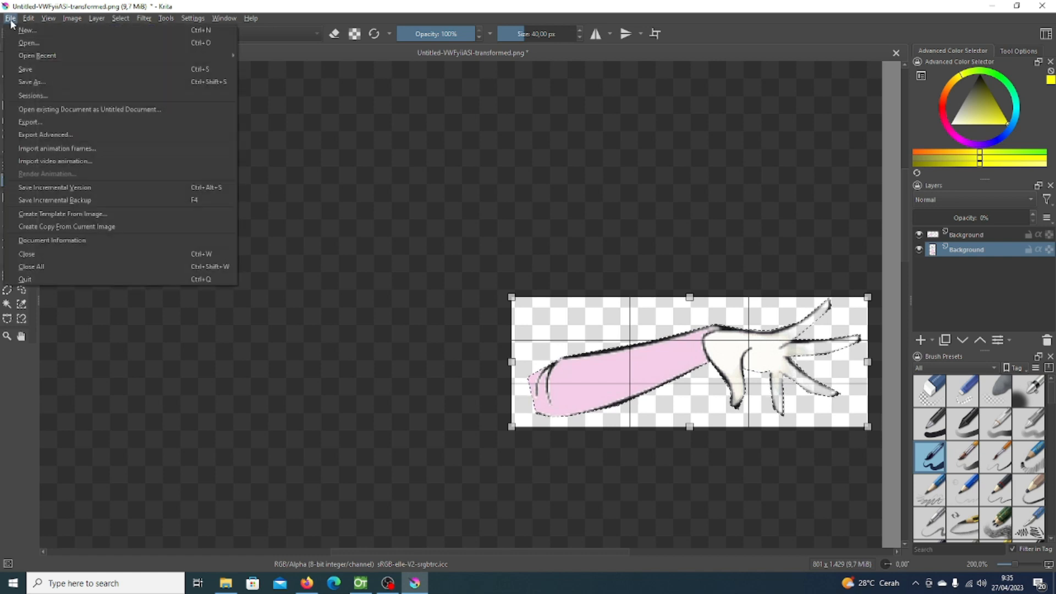
{"action": "left_click", "coordinate": [634, 224]}
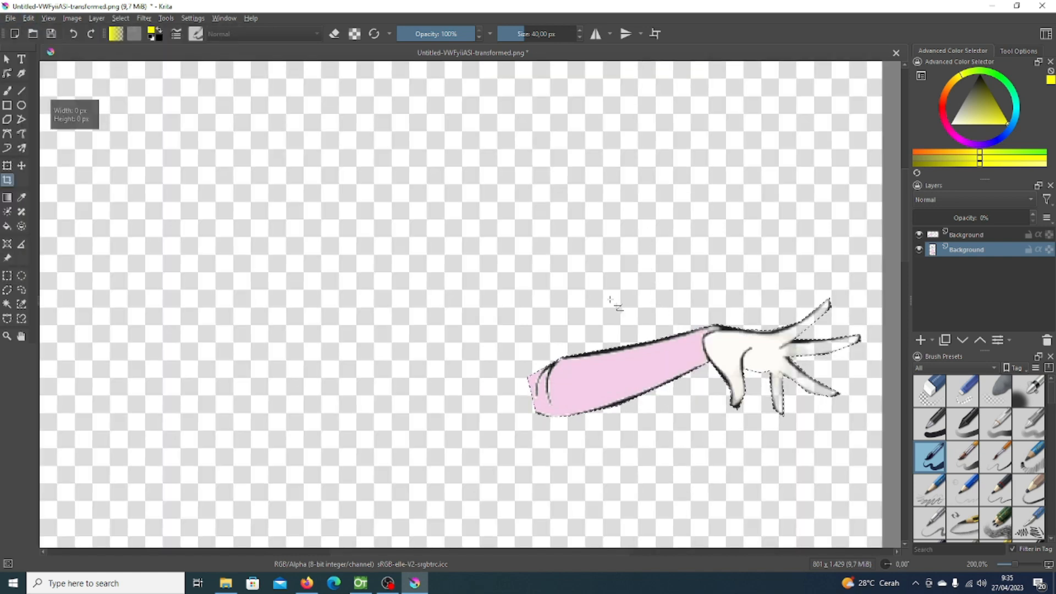
{"action": "left_click", "coordinate": [576, 317]}
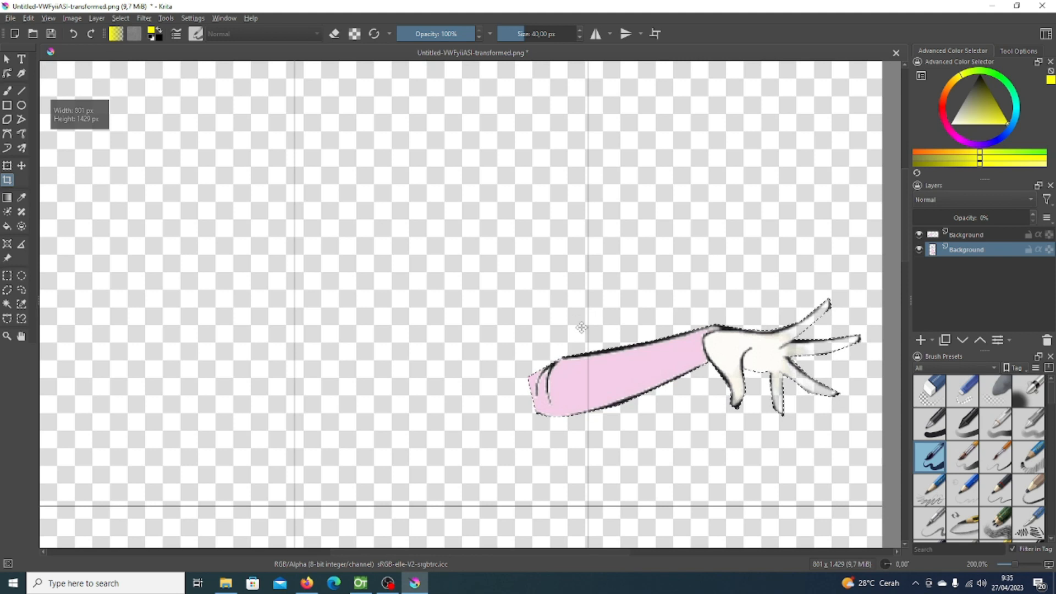
{"action": "left_click", "coordinate": [7, 166]}
Crop the canvas around the isolated outstretched arm to 304 x 113 px, with a small margin below it.
{"action": "left_click", "coordinate": [11, 180]}
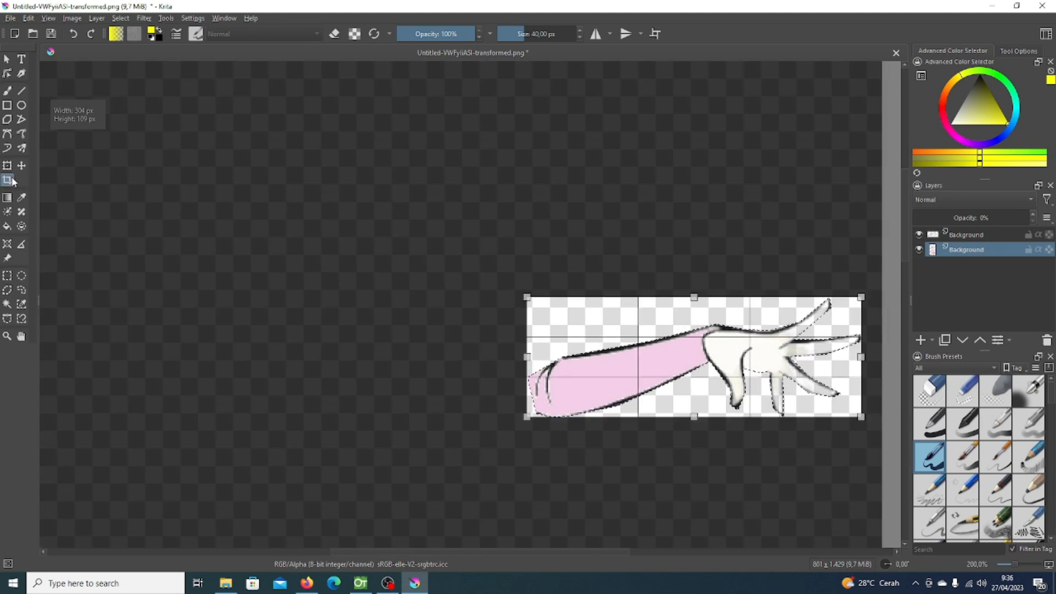
{"action": "left_click_drag", "start_coordinate": [694, 417], "coordinate": [693, 422]}
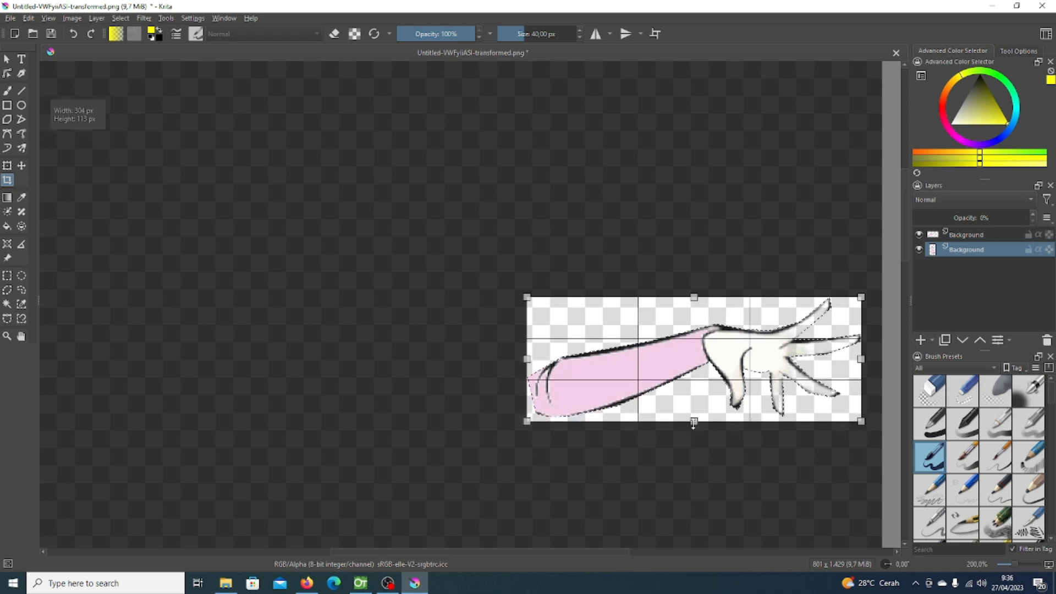
{"action": "double_click", "coordinate": [757, 398]}
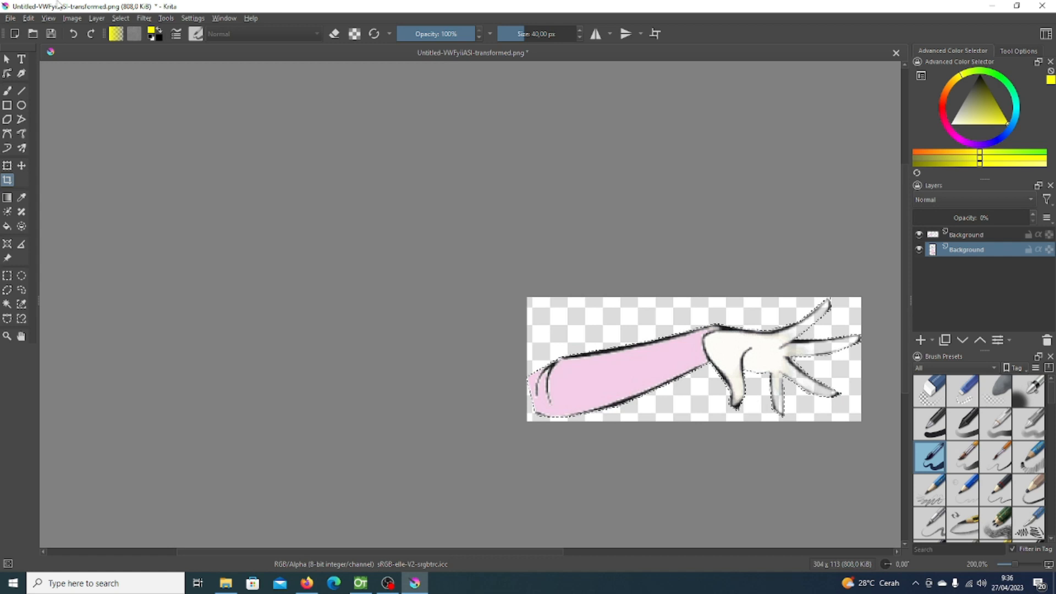
Export the cropped arm with Export Advanced as a PNG named "Tangan Kiri" in the Aset Animasi folder, keeping the default PNG options.
{"action": "left_click", "coordinate": [11, 19]}
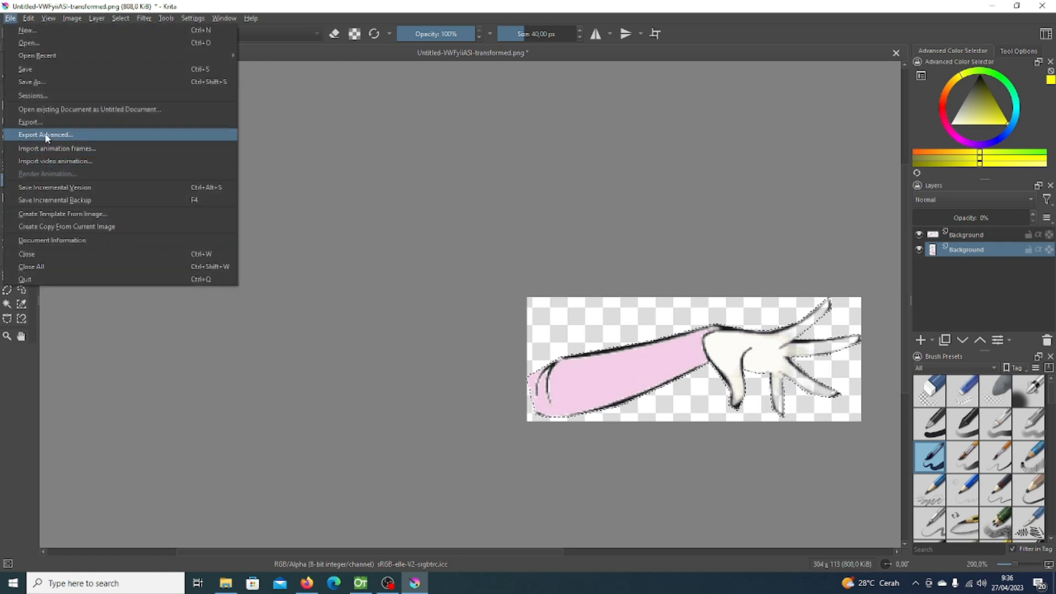
{"action": "left_click", "coordinate": [28, 134]}
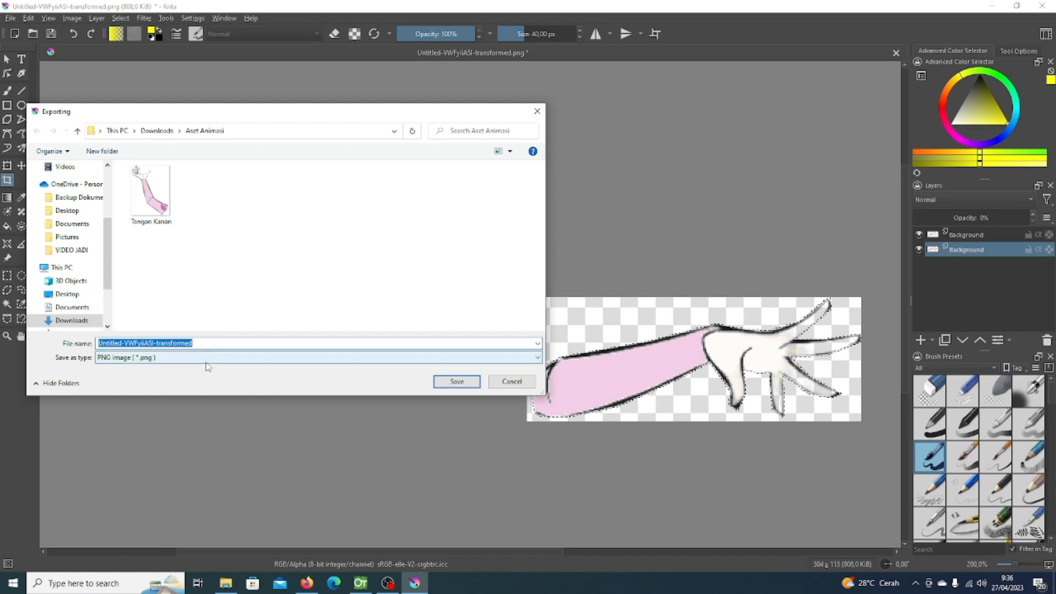
{"action": "type", "text": "Tanga"}
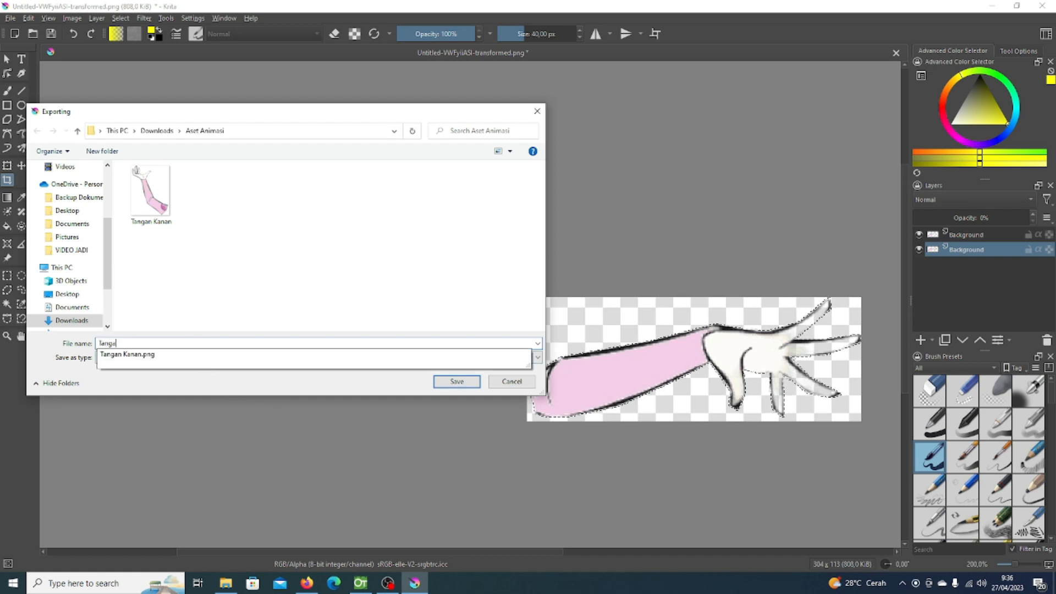
{"action": "type", "text": "n Kiri"}
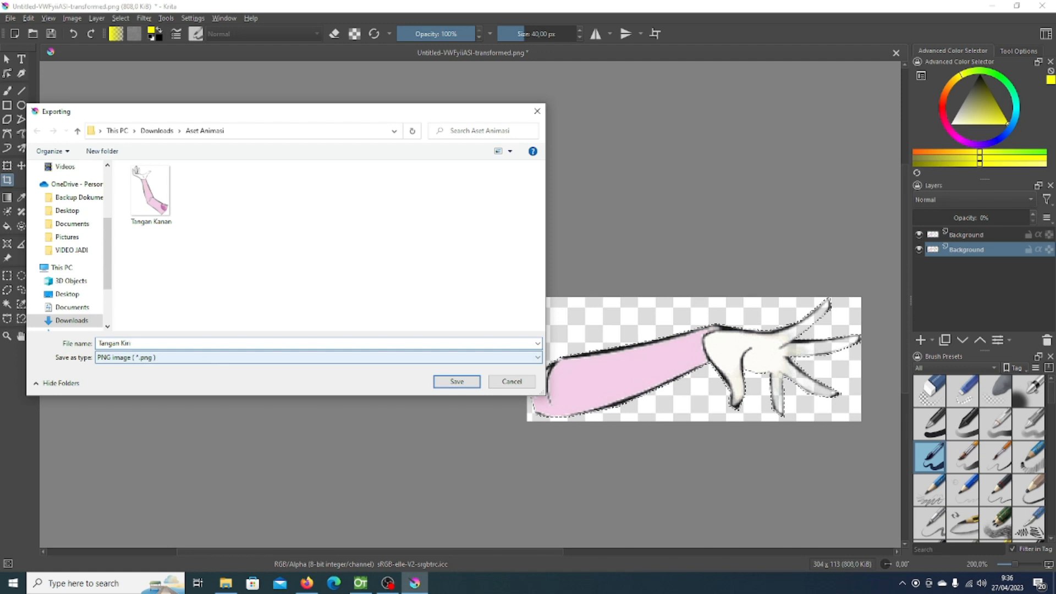
{"action": "key", "text": "Return"}
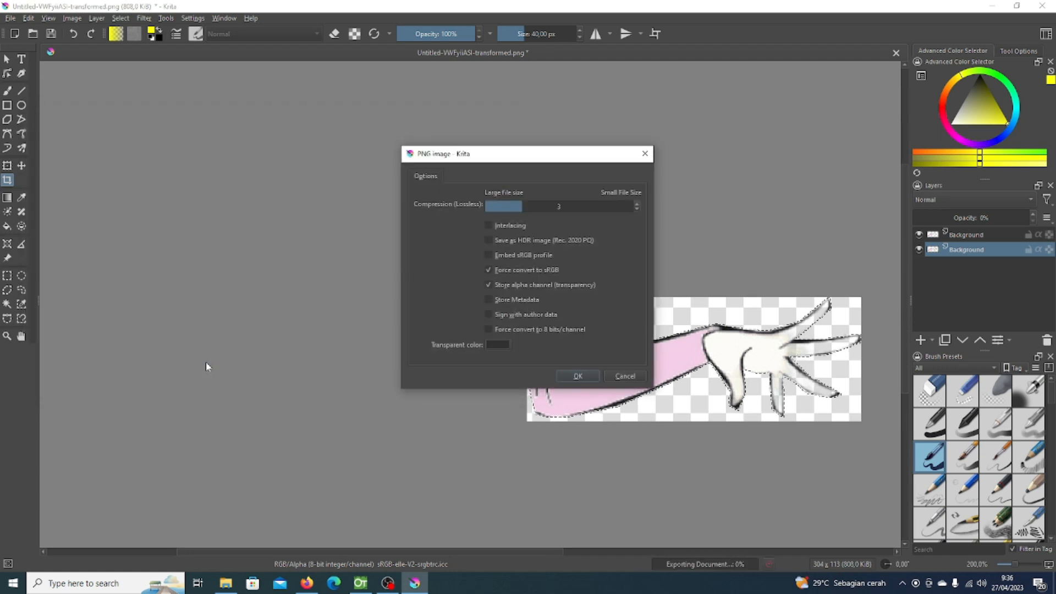
{"action": "left_click", "coordinate": [578, 376]}
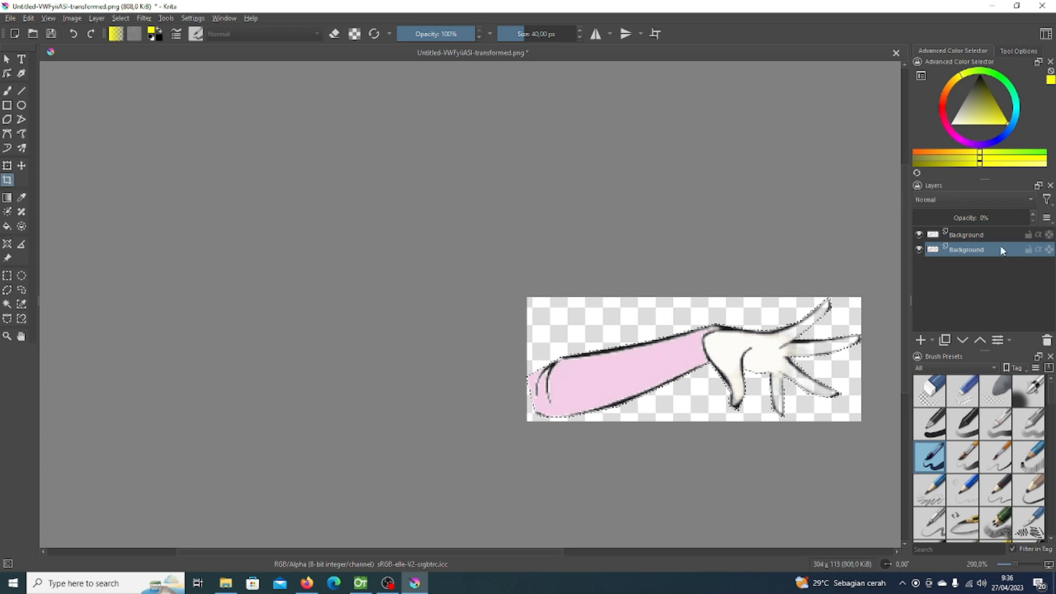
Undo the crop and delete the copied arm layer, leaving only the original character layer at 100% opacity.
{"action": "key", "text": "ctrl+z"}
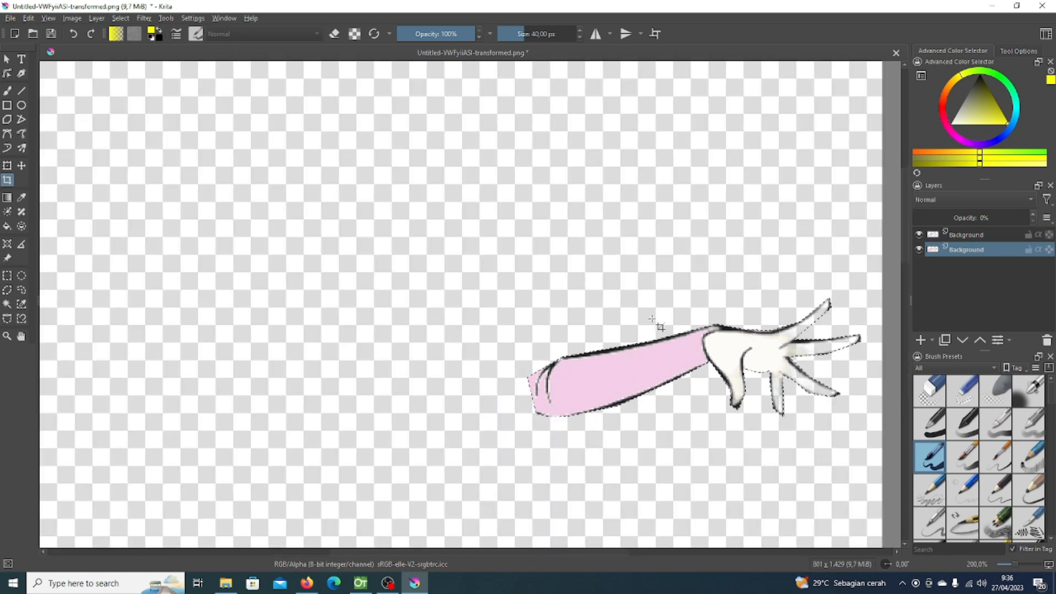
{"action": "left_click", "coordinate": [987, 235]}
{"action": "left_click", "coordinate": [1047, 341]}
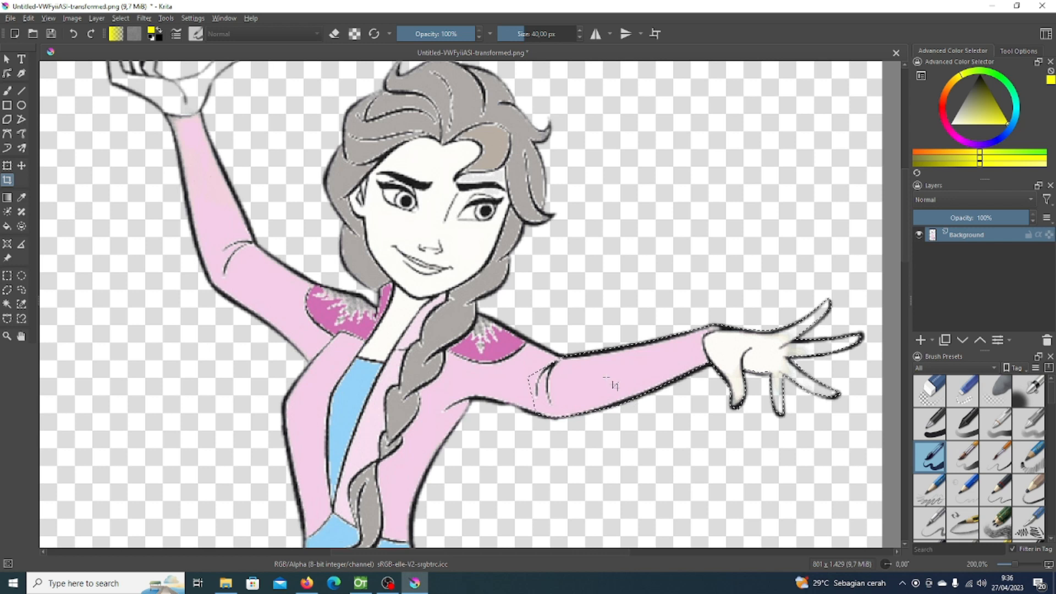
Clear the selection around the outstretched forearm and hand.
{"action": "left_click", "coordinate": [8, 290]}
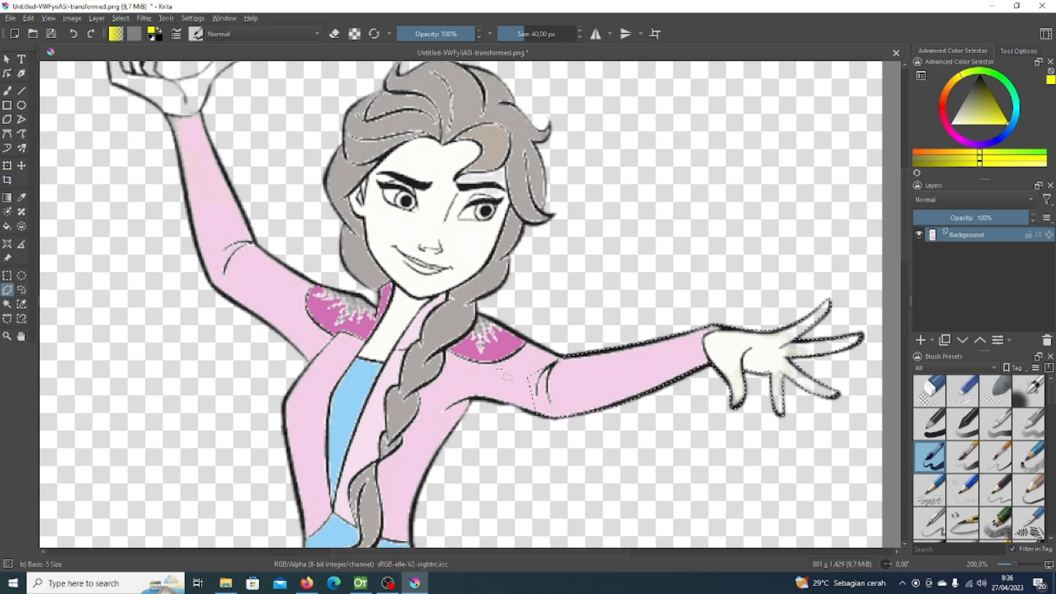
{"action": "right_click", "coordinate": [645, 384]}
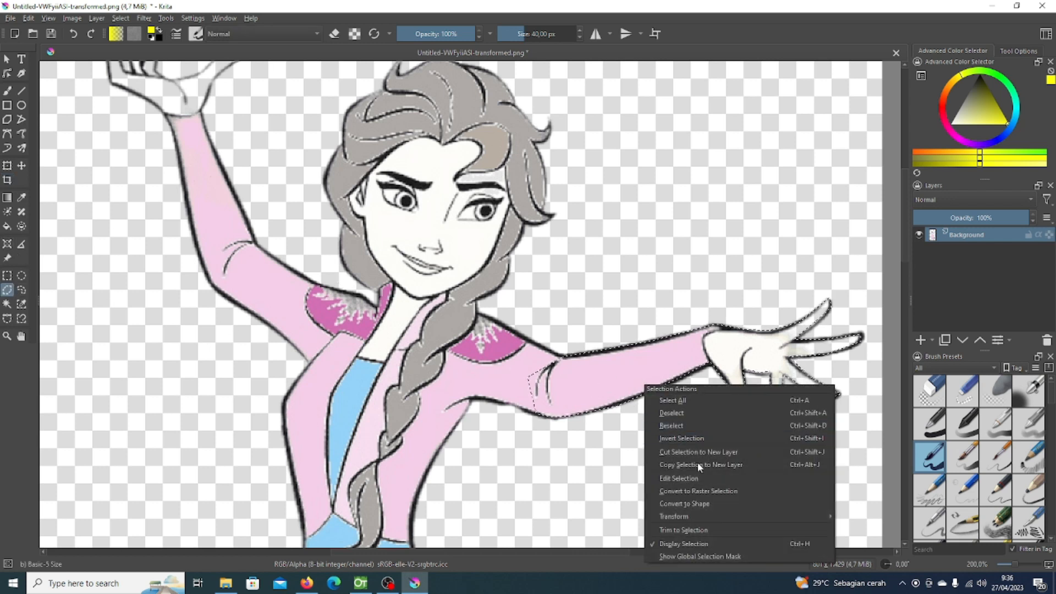
{"action": "left_click", "coordinate": [680, 414]}
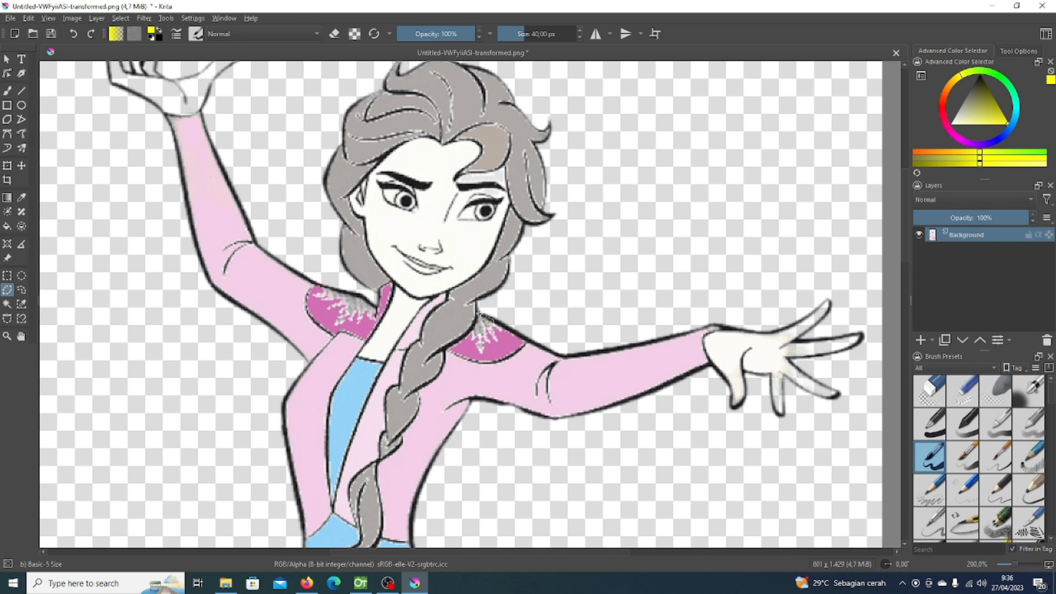
Outline the outstretched arm's upper part, from the shoulder patch to the elbow, with a polygonal selection.
{"action": "left_click", "coordinate": [562, 356]}
{"action": "key", "text": "Escape"}
{"action": "left_click", "coordinate": [561, 359]}
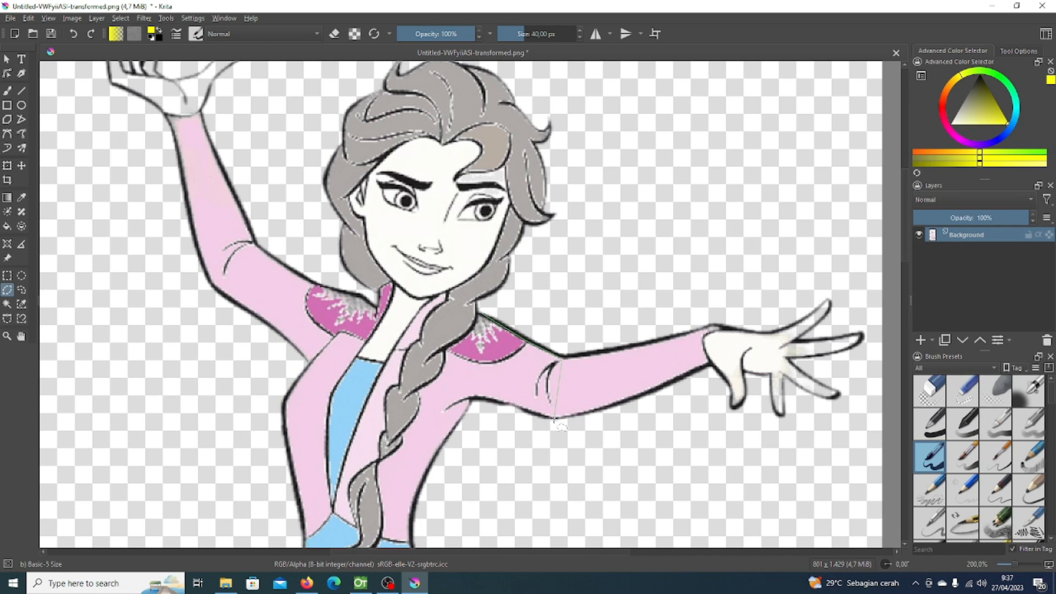
{"action": "left_click", "coordinate": [512, 406]}
{"action": "left_click", "coordinate": [489, 398]}
{"action": "left_click", "coordinate": [481, 317]}
Copy the selected upper arm to a new layer, set the original character layer's opacity to 0%, and reselect the copy.
{"action": "right_click", "coordinate": [501, 367]}
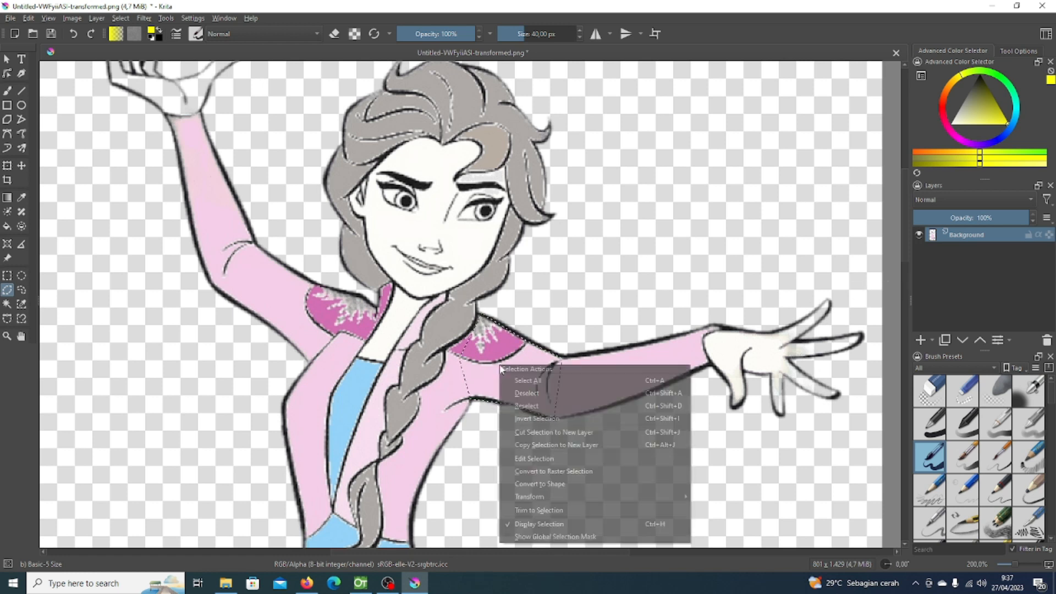
{"action": "left_click", "coordinate": [564, 445]}
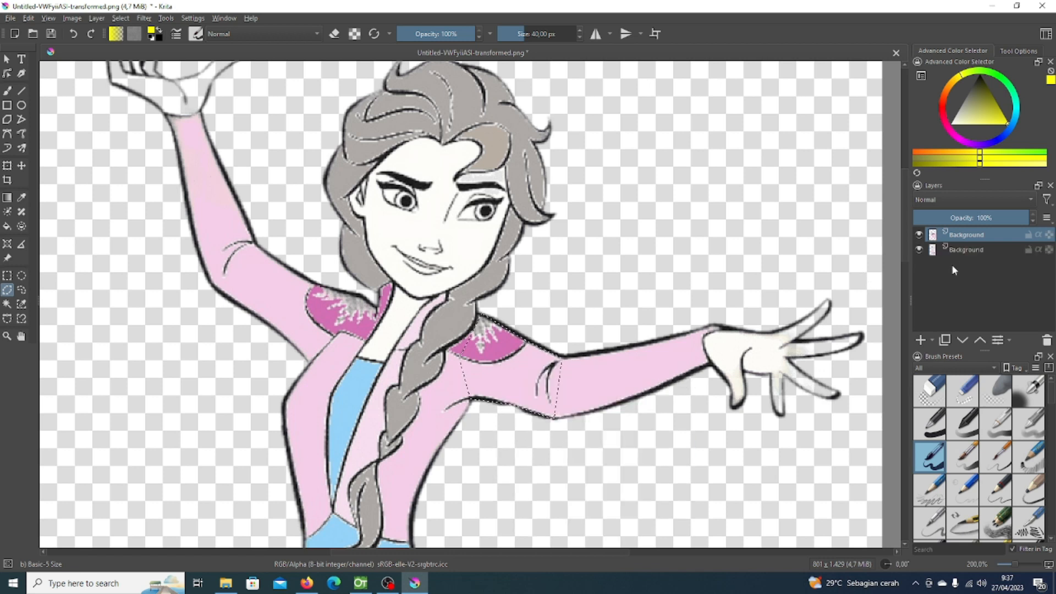
{"action": "left_click", "coordinate": [957, 251]}
{"action": "left_click_drag", "start_coordinate": [996, 218], "coordinate": [904, 216]}
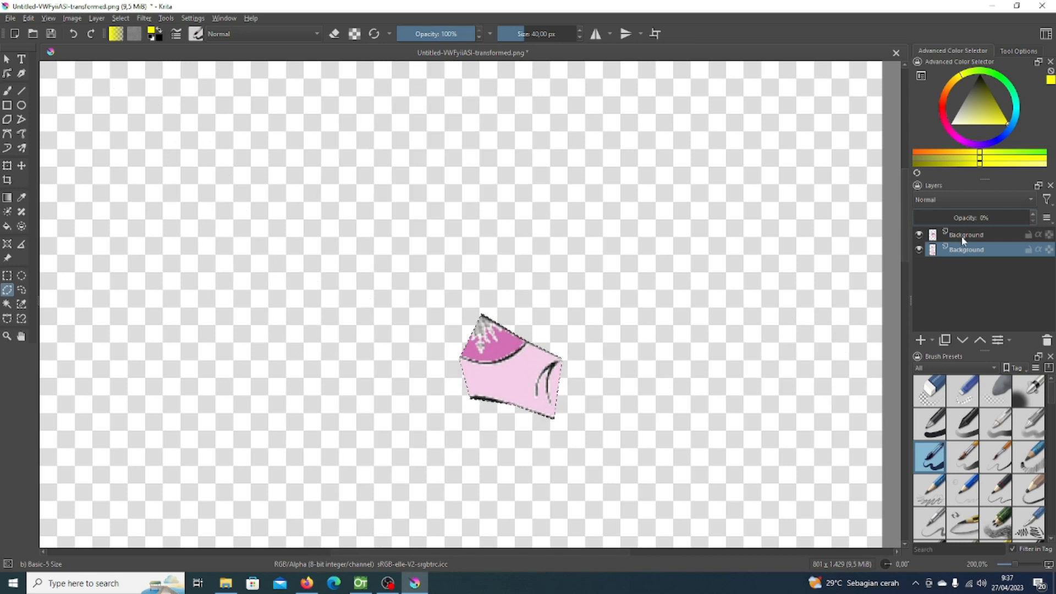
{"action": "left_click", "coordinate": [961, 236]}
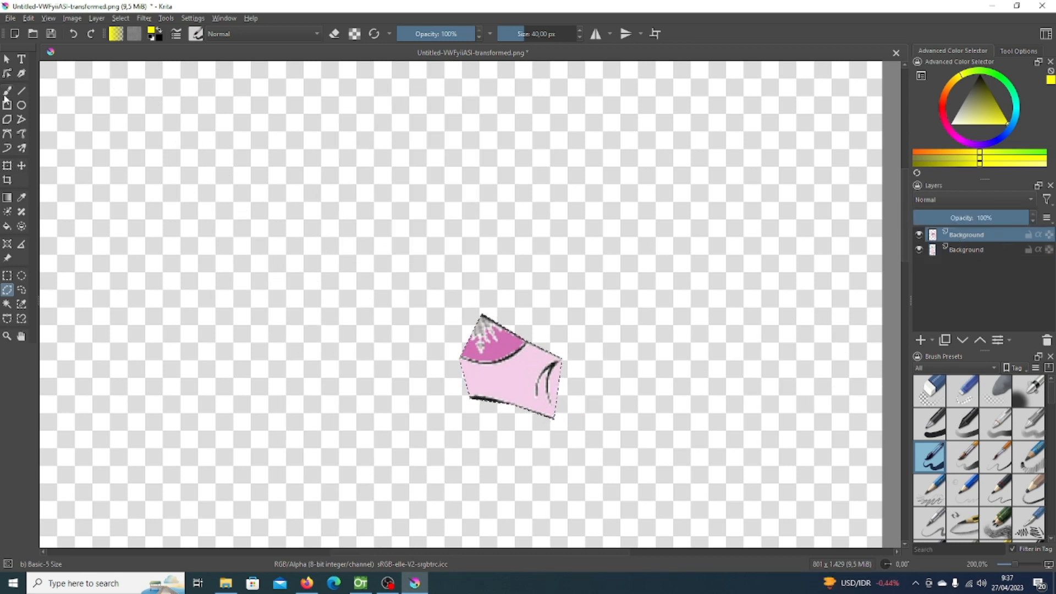
Crop the canvas around the isolated upper arm to 100 x 97 px, with a small margin beside the elbow.
{"action": "left_click", "coordinate": [7, 181]}
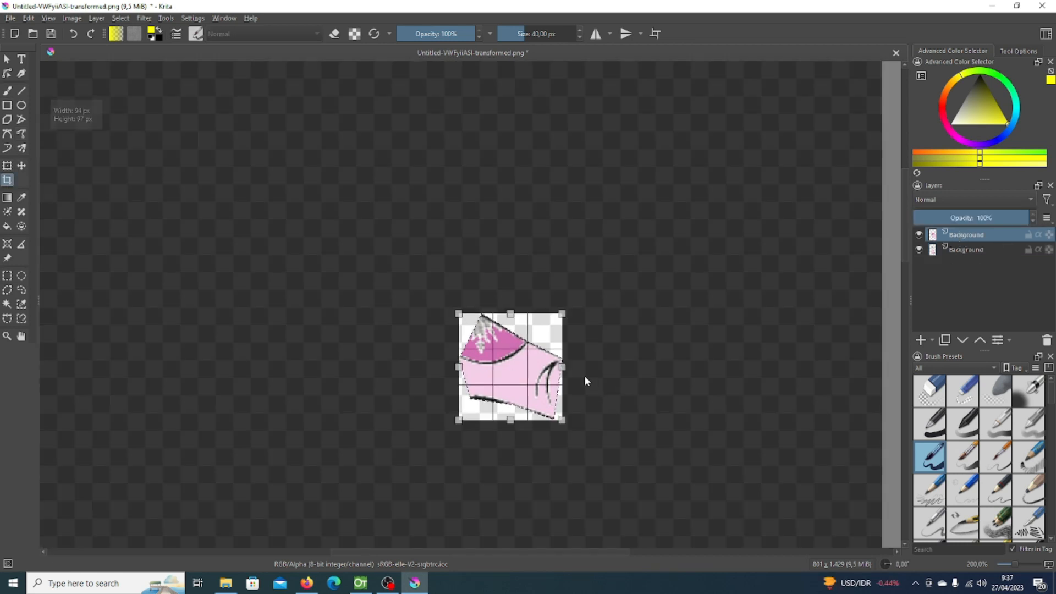
{"action": "left_click_drag", "start_coordinate": [563, 366], "coordinate": [571, 366]}
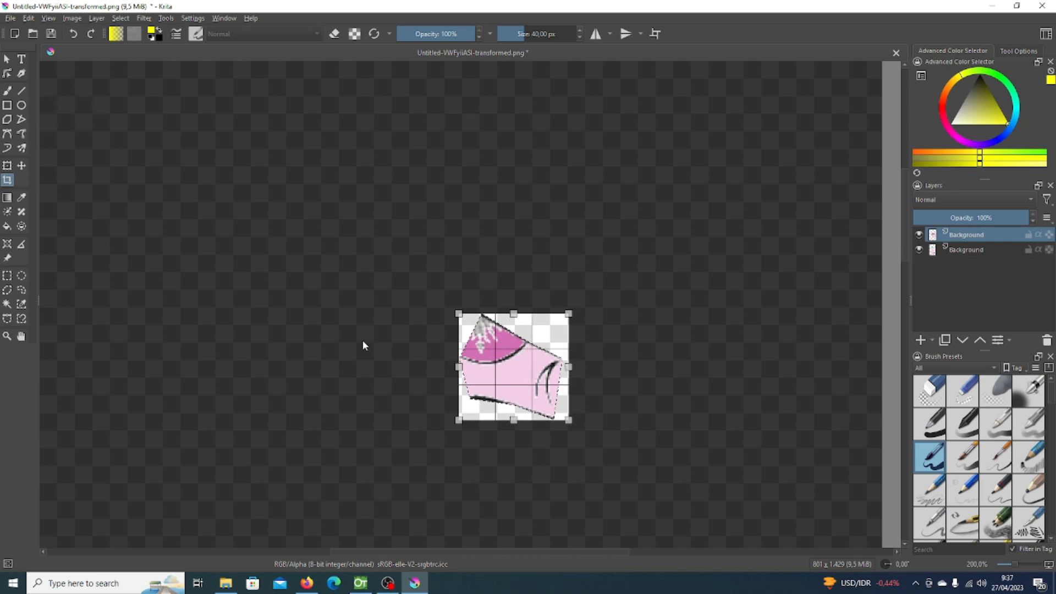
{"action": "key", "text": "Return"}
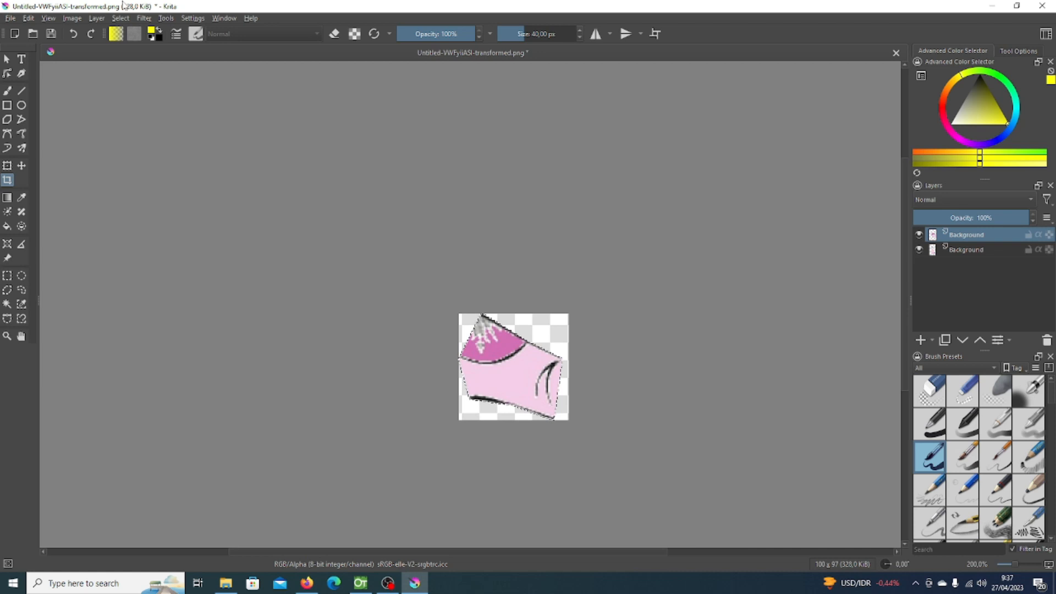
Export the cropped upper arm as a PNG named "Lengan Kiri" in the Aset Animasi folder.
{"action": "left_click", "coordinate": [11, 20]}
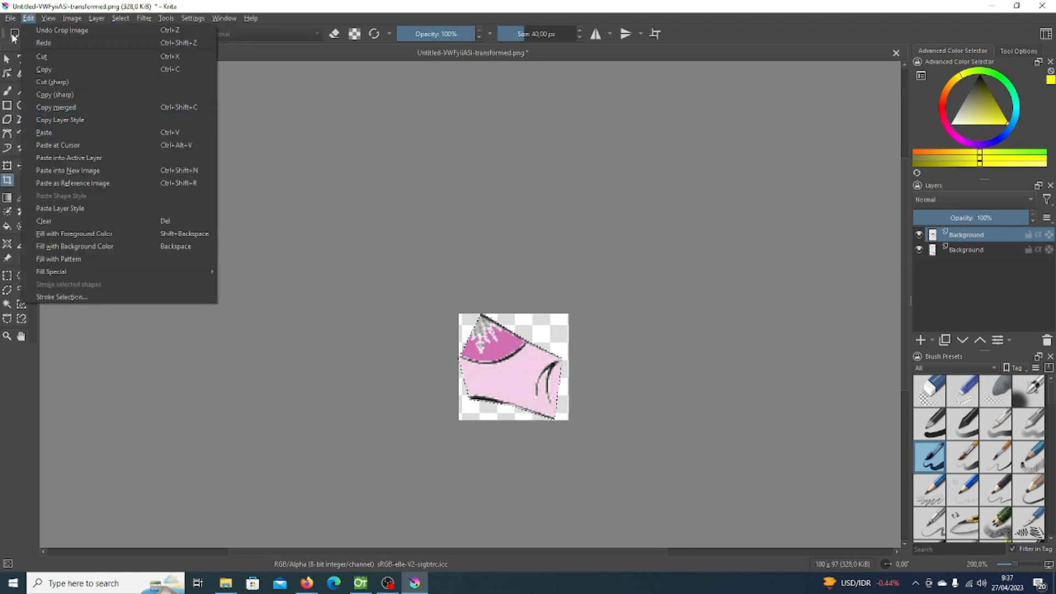
{"action": "mouse_move", "coordinate": [11, 19]}
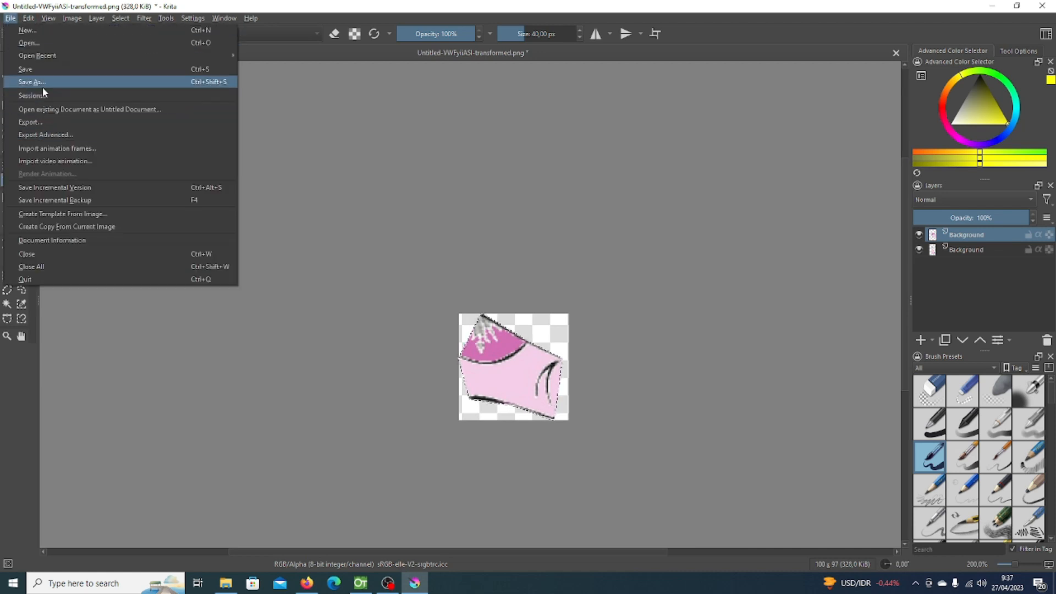
{"action": "left_click", "coordinate": [52, 123]}
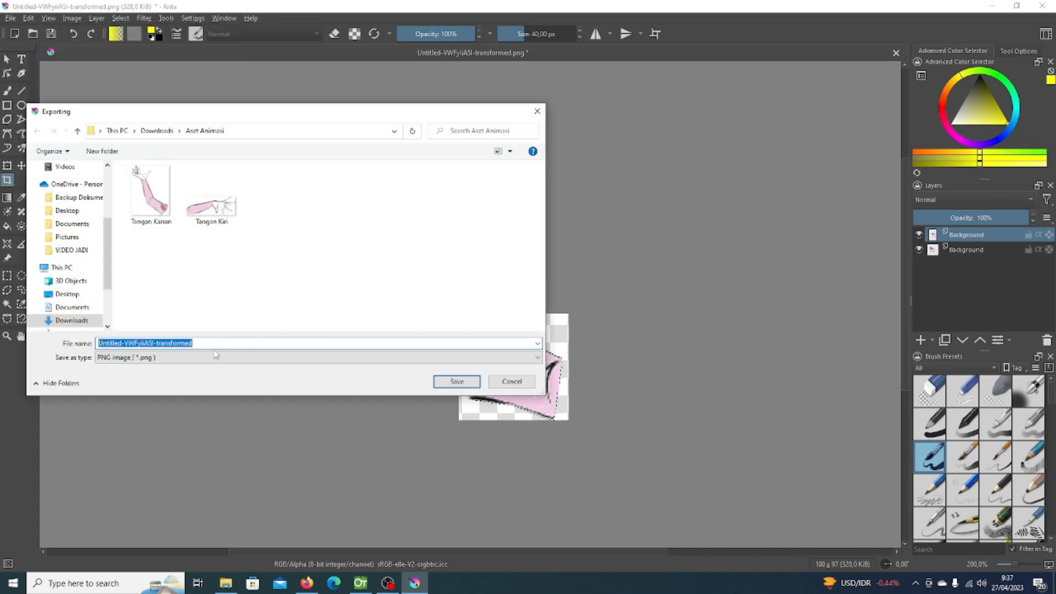
{"action": "type", "text": "Lengan Kiri"}
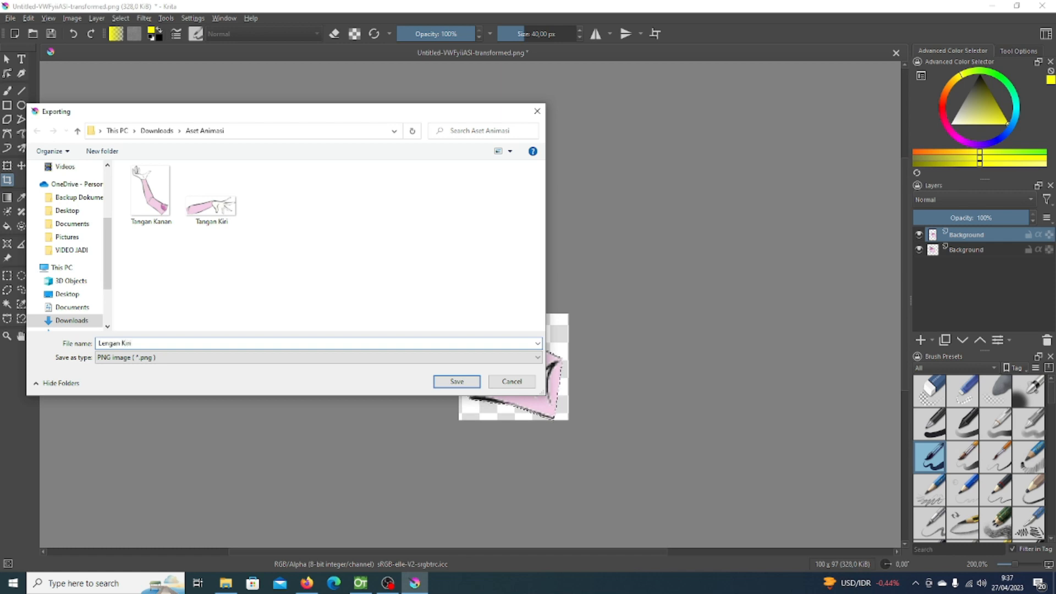
{"action": "left_click", "coordinate": [455, 381]}
{"action": "left_click", "coordinate": [574, 374]}
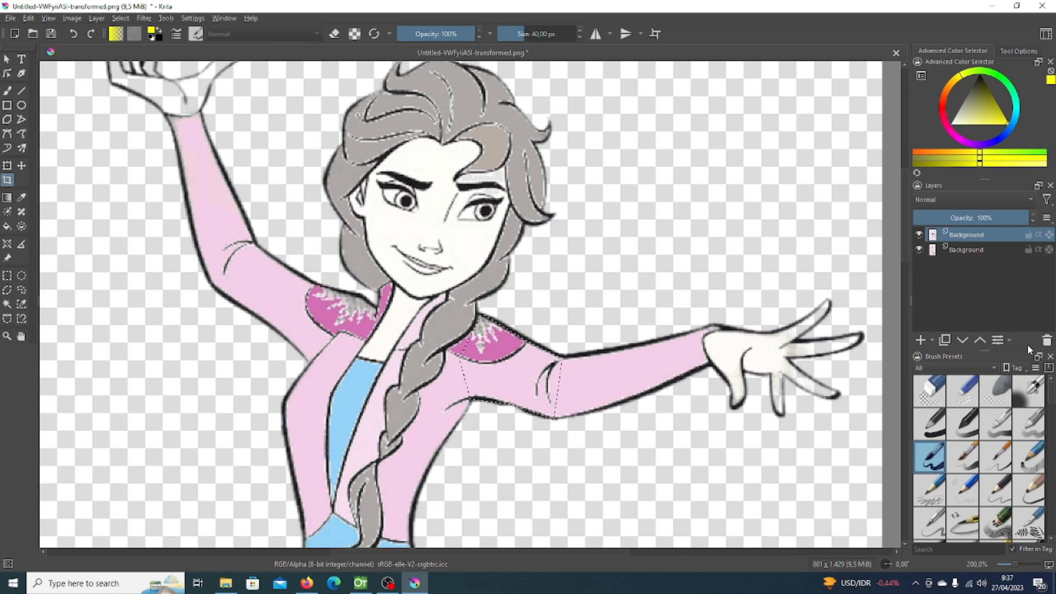
Try to delete the copied upper-arm layer and undo the deletion.
{"action": "left_click", "coordinate": [1045, 342]}
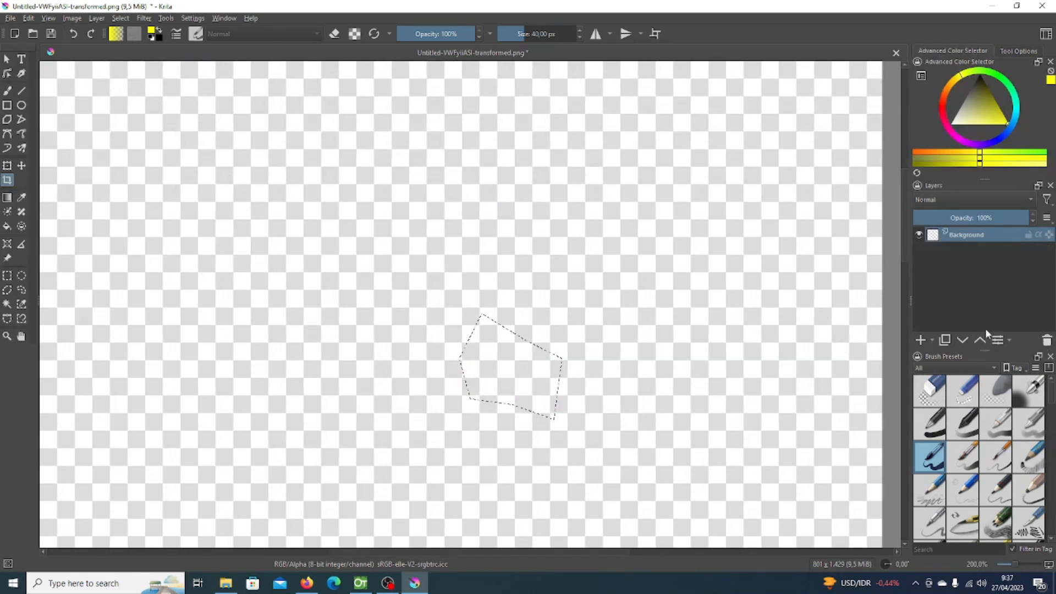
{"action": "key", "text": "ctrl+z"}
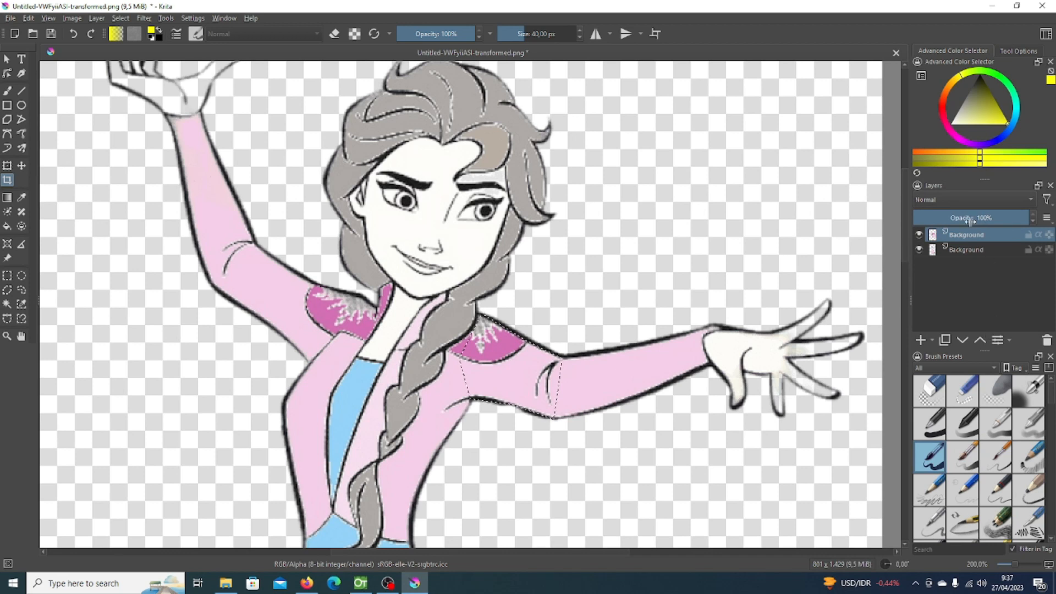
{"action": "left_click", "coordinate": [966, 251]}
{"action": "left_click", "coordinate": [966, 236]}
Clear the upper-arm selection and delete the copied upper-arm layer, keeping the original character layer at 100% opacity.
{"action": "left_click", "coordinate": [7, 289]}
{"action": "right_click", "coordinate": [534, 354]}
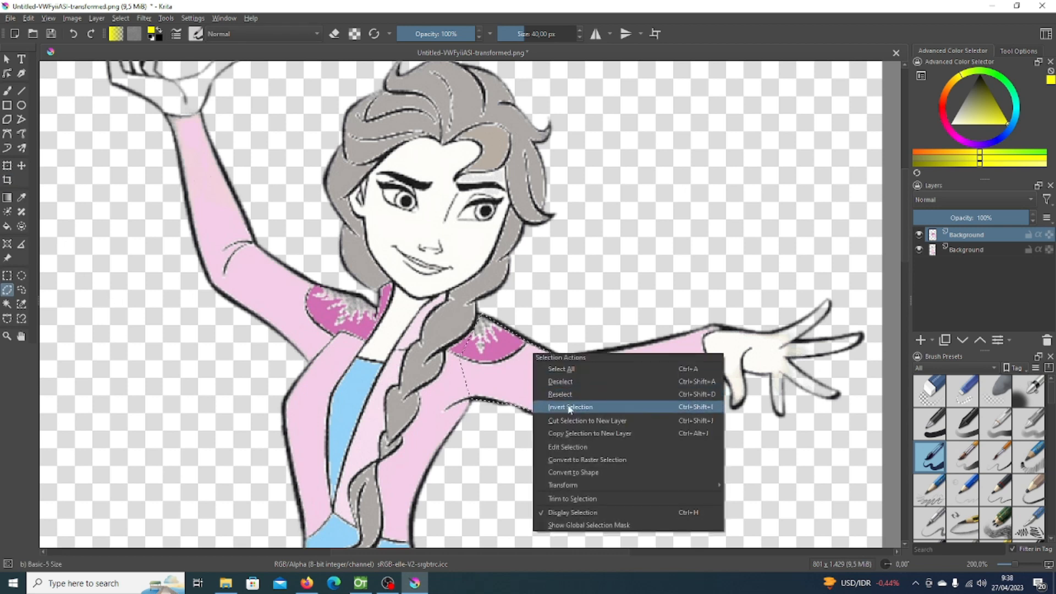
{"action": "left_click", "coordinate": [565, 391]}
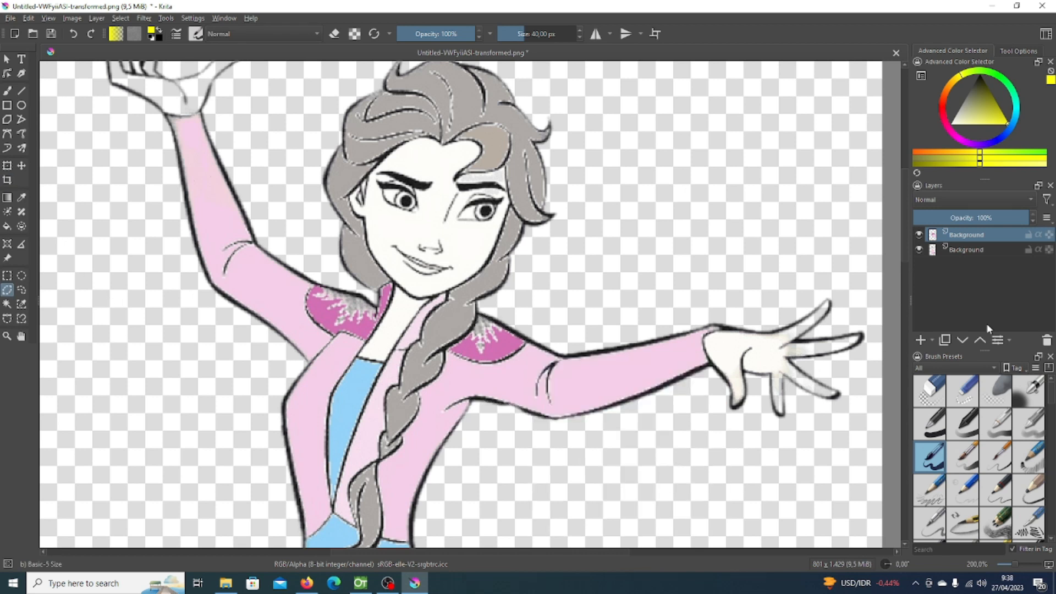
{"action": "left_click", "coordinate": [980, 247]}
{"action": "left_click", "coordinate": [978, 238]}
{"action": "left_click_drag", "start_coordinate": [984, 218], "coordinate": [1031, 219]}
{"action": "key", "text": "Delete"}
{"action": "left_click", "coordinate": [1046, 340]}
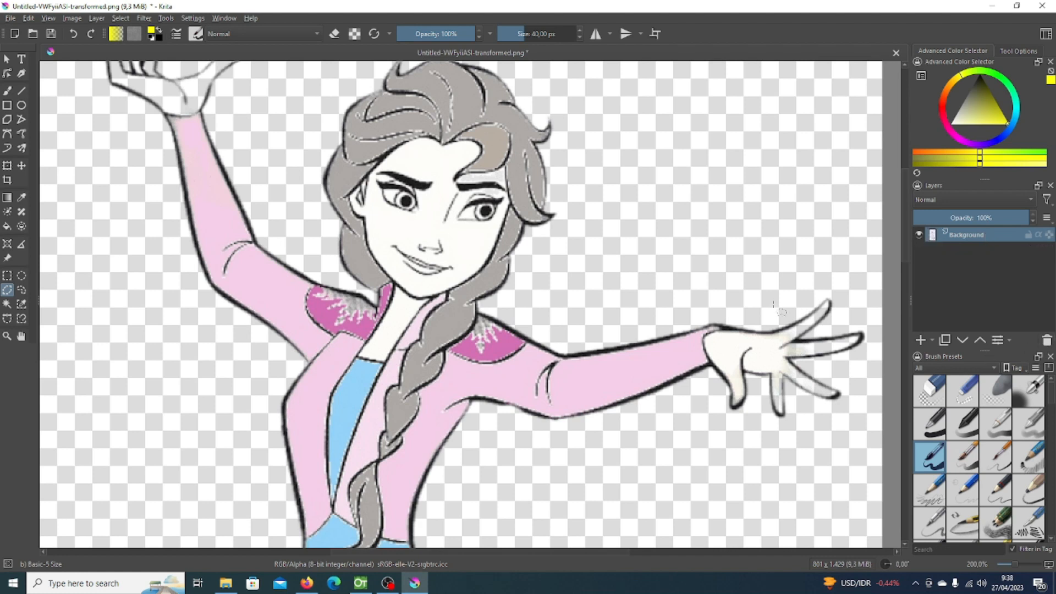
Start a polygonal selection of the head, tracing the hair's outer edge from beside the collar up over the crown.
{"action": "scroll", "coordinate": [438, 273], "scroll_direction": "down", "scroll_amount": 3}
{"action": "scroll", "coordinate": [447, 355], "scroll_direction": "up", "scroll_amount": 3}
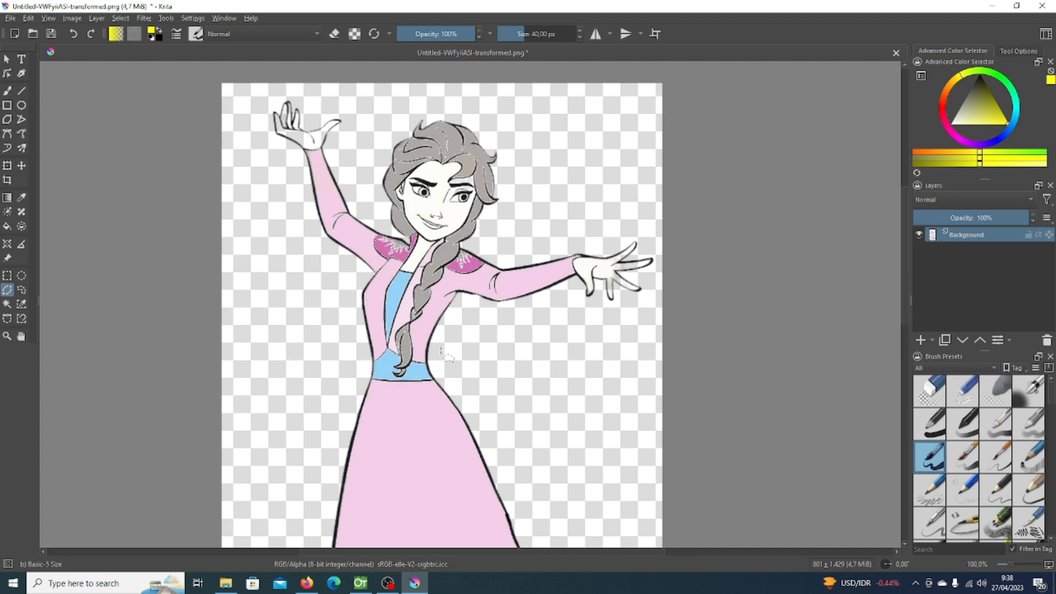
{"action": "scroll", "coordinate": [367, 241], "scroll_direction": "up", "scroll_amount": 1}
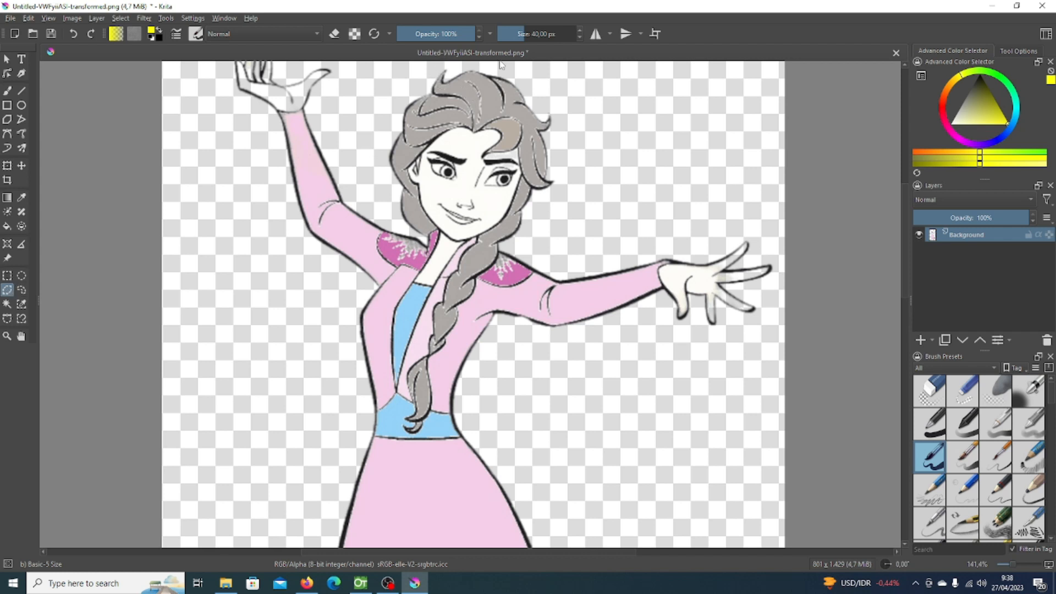
{"action": "scroll", "coordinate": [508, 69], "scroll_direction": "up", "scroll_amount": 1}
{"action": "scroll", "coordinate": [511, 299], "scroll_direction": "down", "scroll_amount": 1}
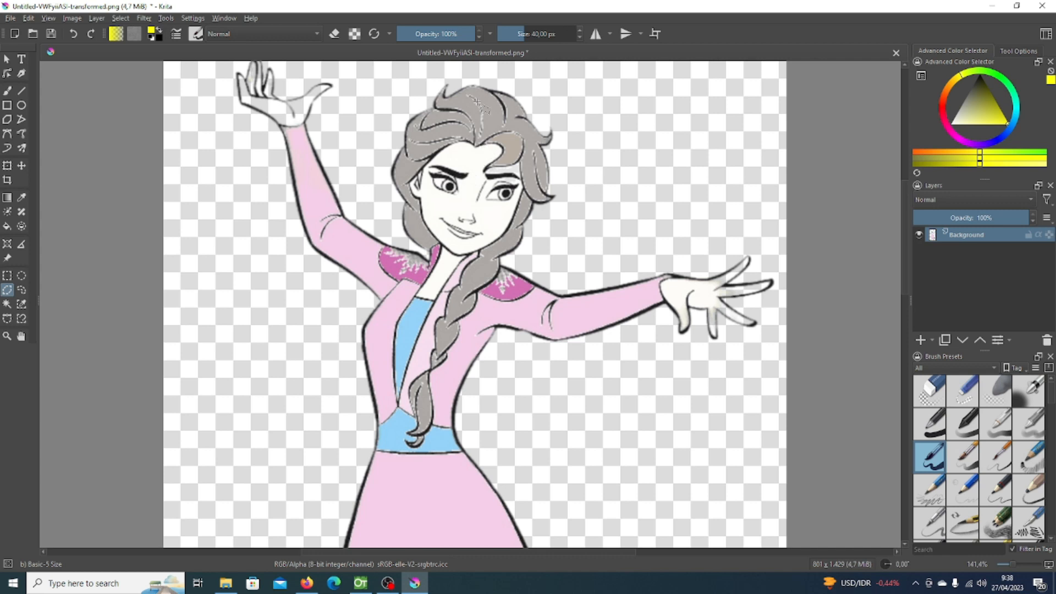
{"action": "scroll", "coordinate": [476, 102], "scroll_direction": "up", "scroll_amount": 1}
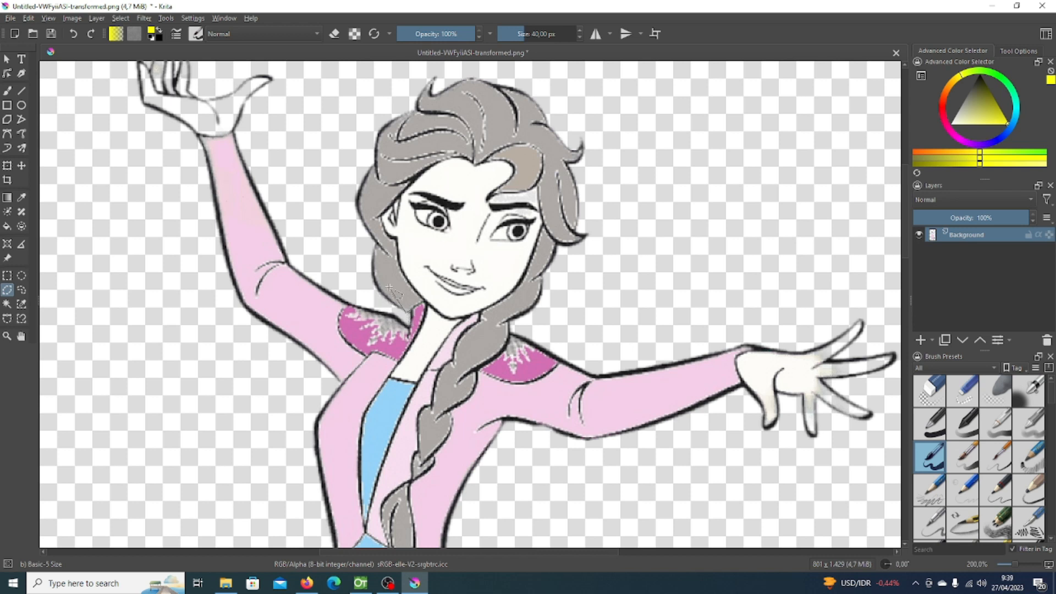
{"action": "scroll", "coordinate": [377, 287], "scroll_direction": "up", "scroll_amount": 1}
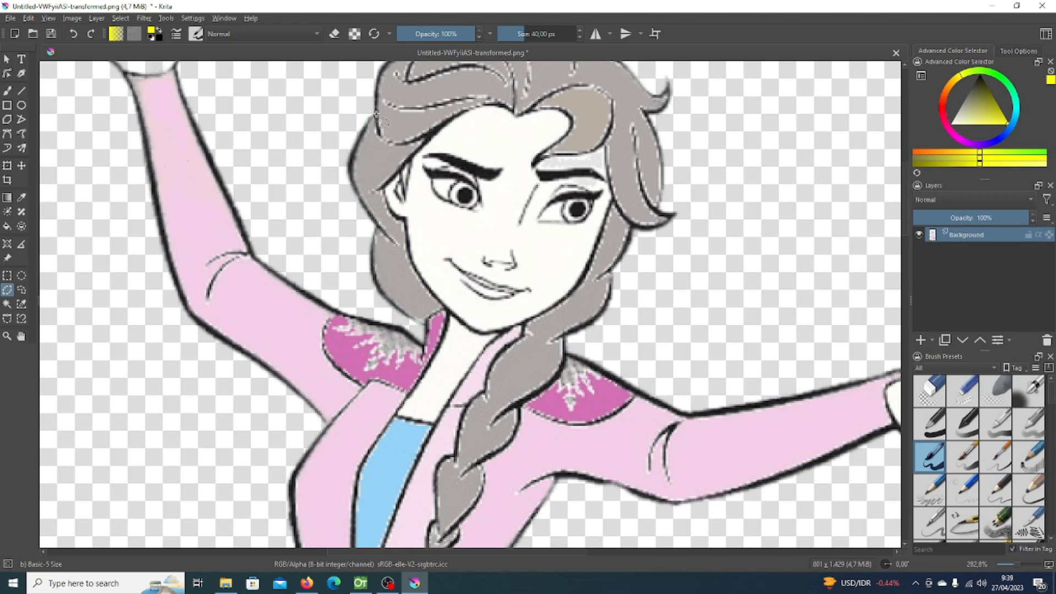
{"action": "scroll", "coordinate": [379, 115], "scroll_direction": "down", "scroll_amount": 2}
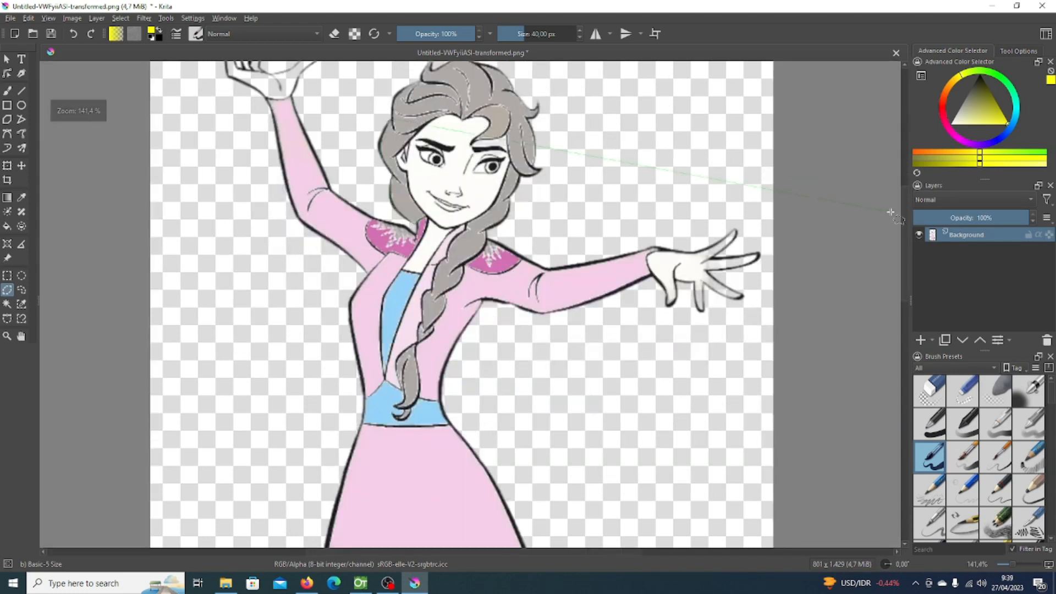
{"action": "left_click_drag", "start_coordinate": [903, 275], "coordinate": [906, 227]}
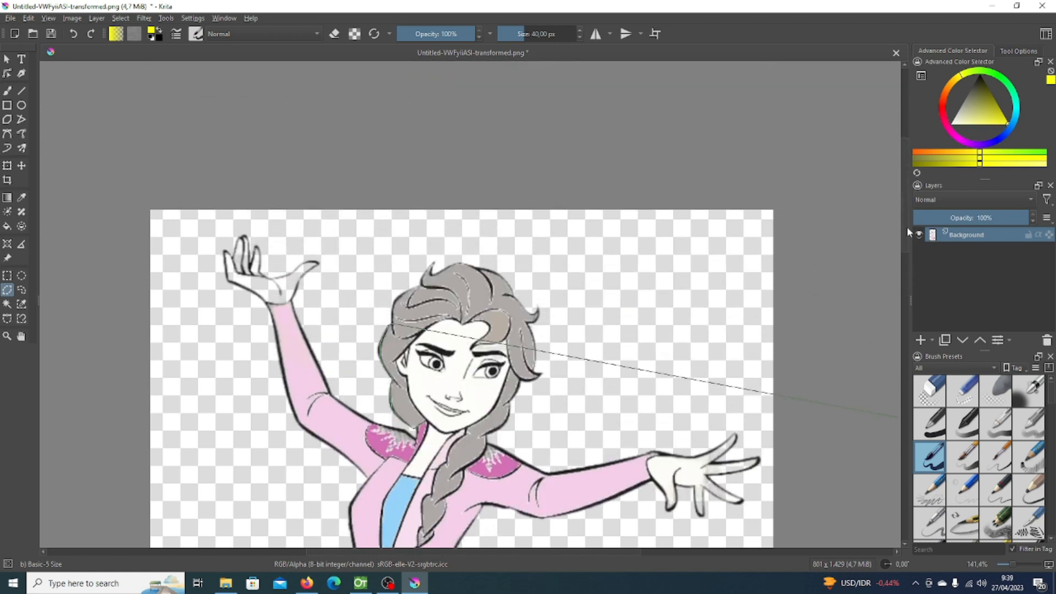
{"action": "scroll", "coordinate": [568, 306], "scroll_direction": "up", "scroll_amount": 2}
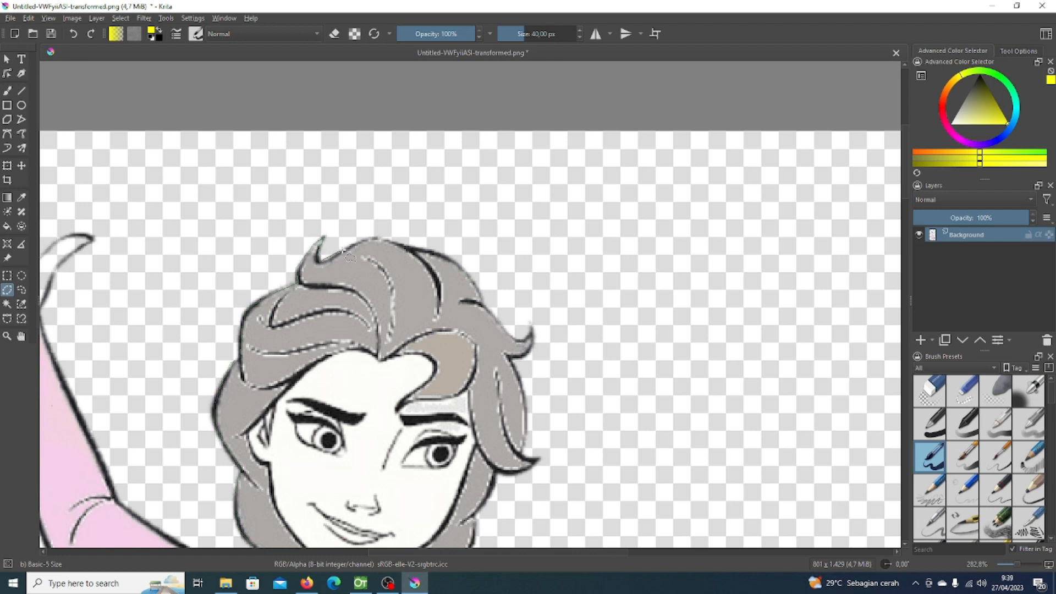
{"action": "left_click", "coordinate": [383, 240]}
Continue the polygonal head selection down the hair's far side and along the braid's outer edge to its tied narrow part.
{"action": "scroll", "coordinate": [473, 519], "scroll_direction": "down", "scroll_amount": 3}
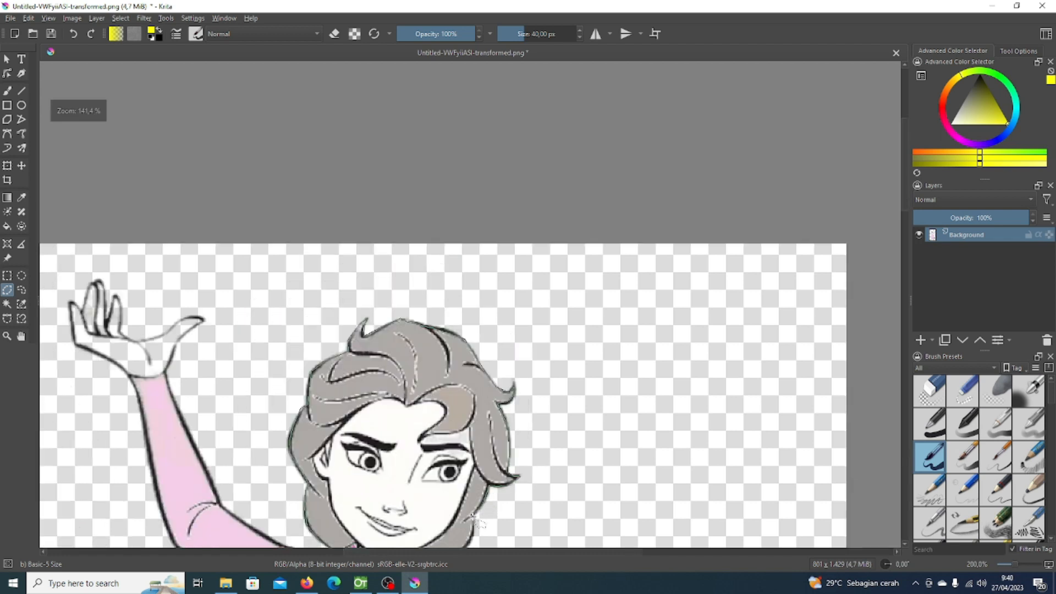
{"action": "left_click_drag", "start_coordinate": [905, 221], "coordinate": [909, 309]}
{"action": "scroll", "coordinate": [446, 212], "scroll_direction": "up", "scroll_amount": 3}
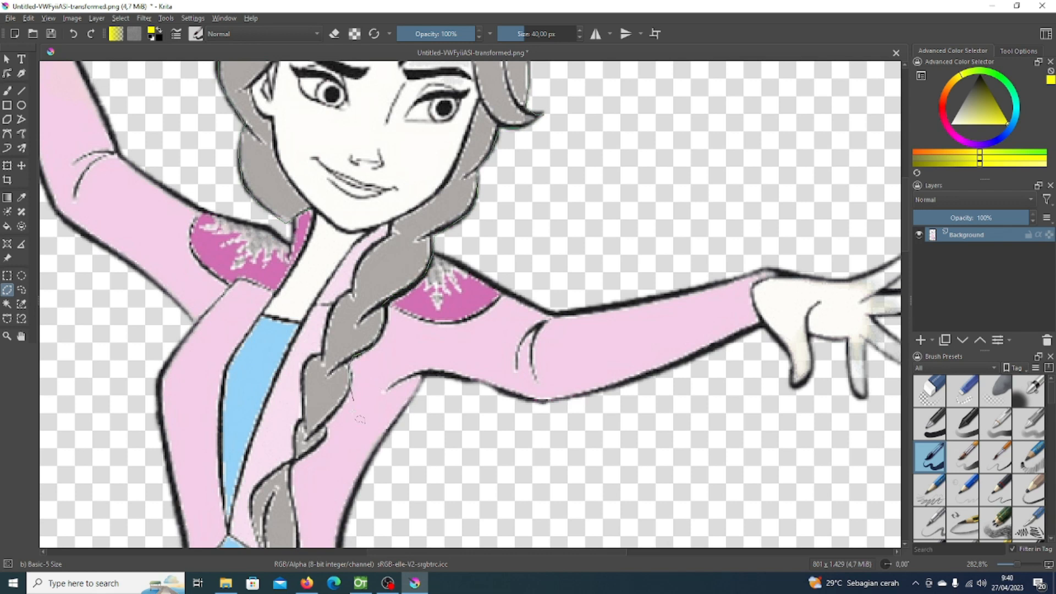
{"action": "left_click", "coordinate": [296, 466]}
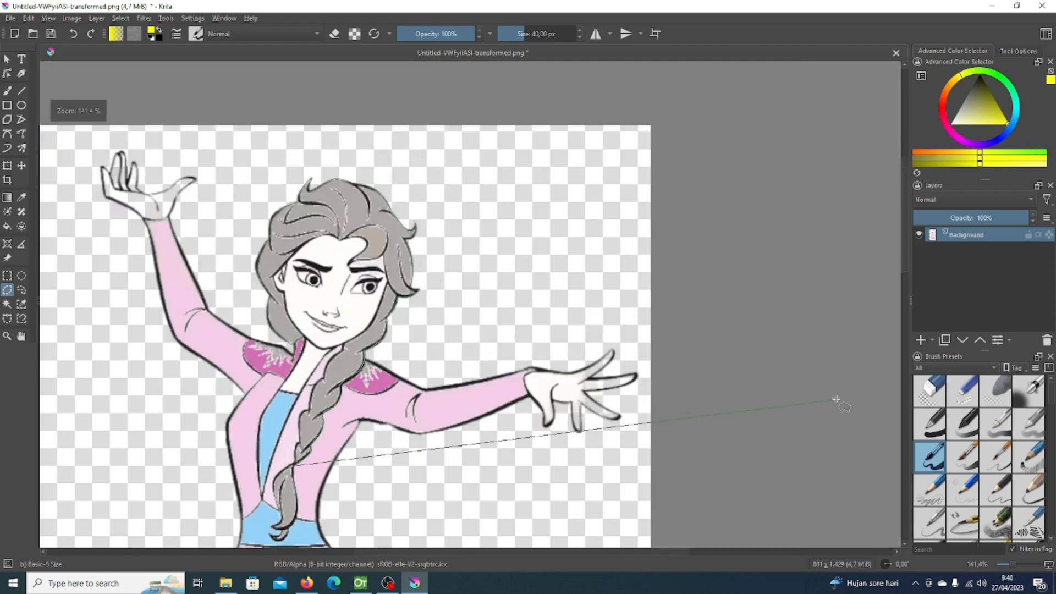
Trace the selection around the braid's loose end over the blue belt and back up its inner edge.
{"action": "left_click_drag", "start_coordinate": [903, 254], "coordinate": [906, 278]}
{"action": "scroll", "coordinate": [572, 330], "scroll_direction": "down", "scroll_amount": 2}
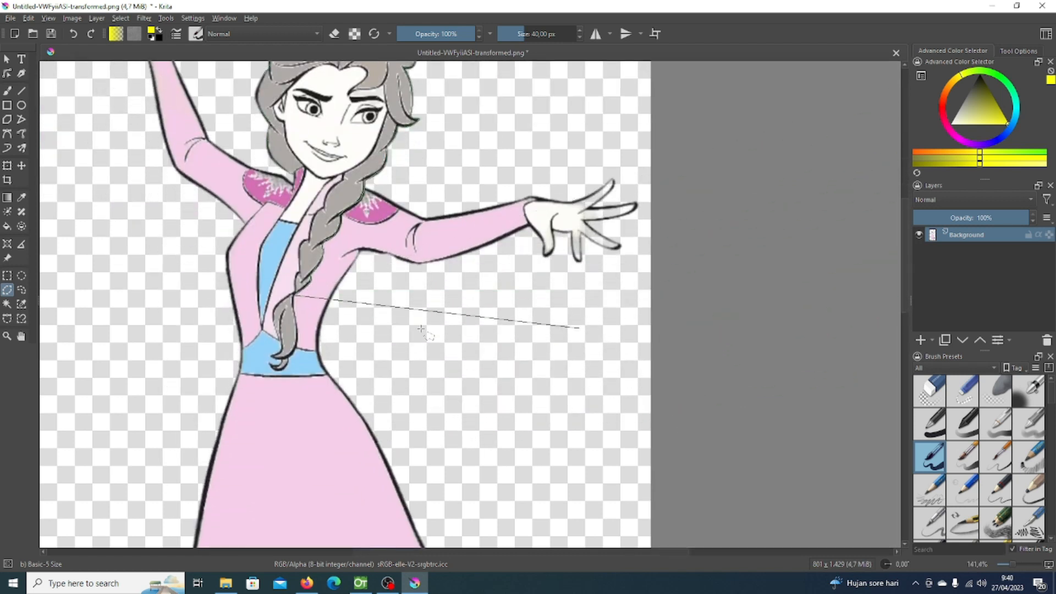
{"action": "scroll", "coordinate": [280, 328], "scroll_direction": "up", "scroll_amount": 2}
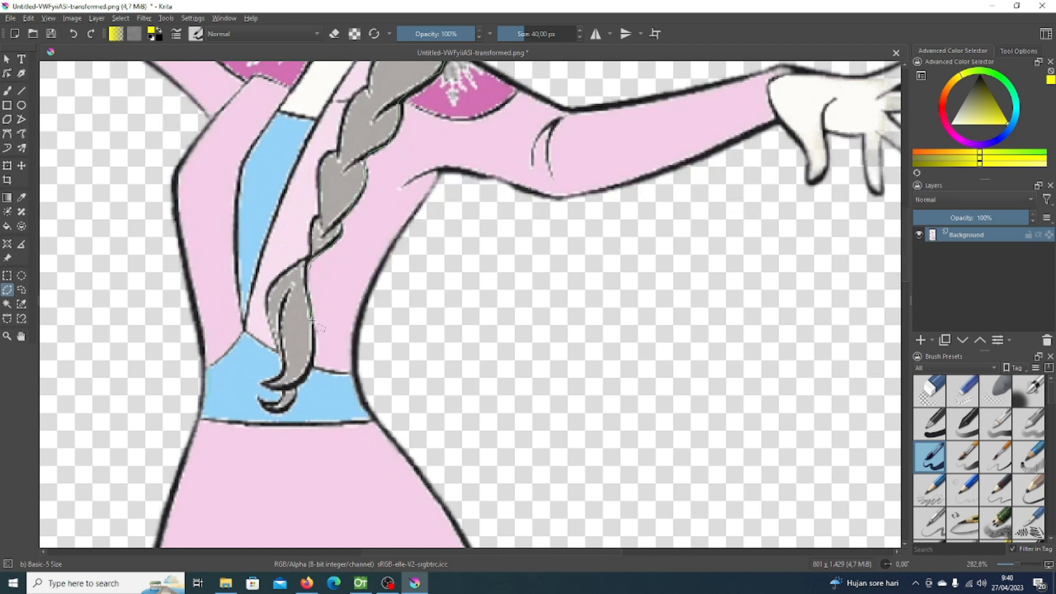
{"action": "left_click", "coordinate": [314, 354]}
{"action": "left_click", "coordinate": [308, 257]}
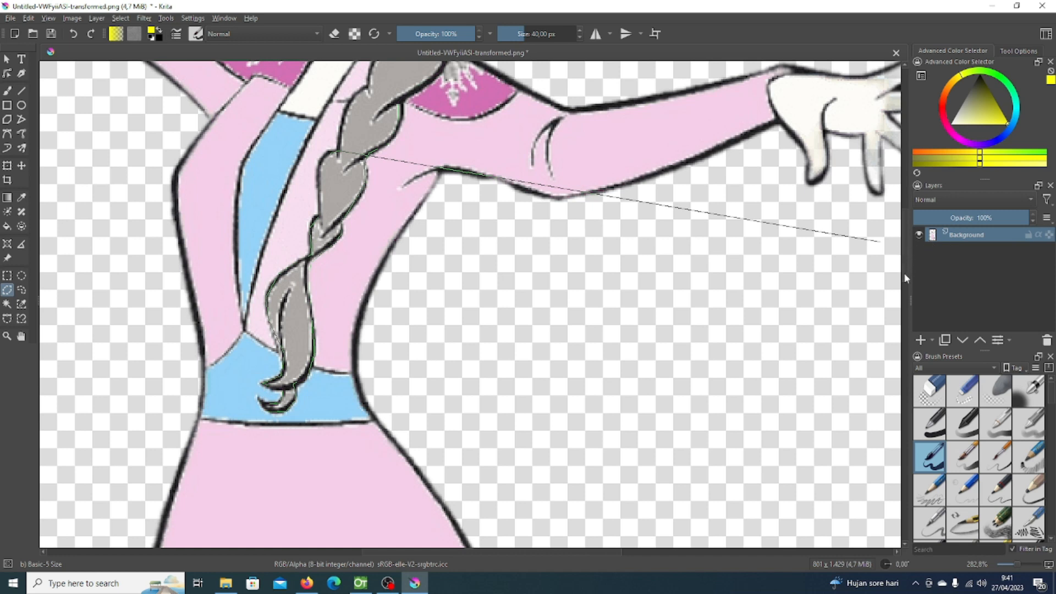
Complete the head selection along the upper braid and the jawline, closing the outline under the chin.
{"action": "scroll", "coordinate": [906, 278], "scroll_direction": "up", "scroll_amount": 5}
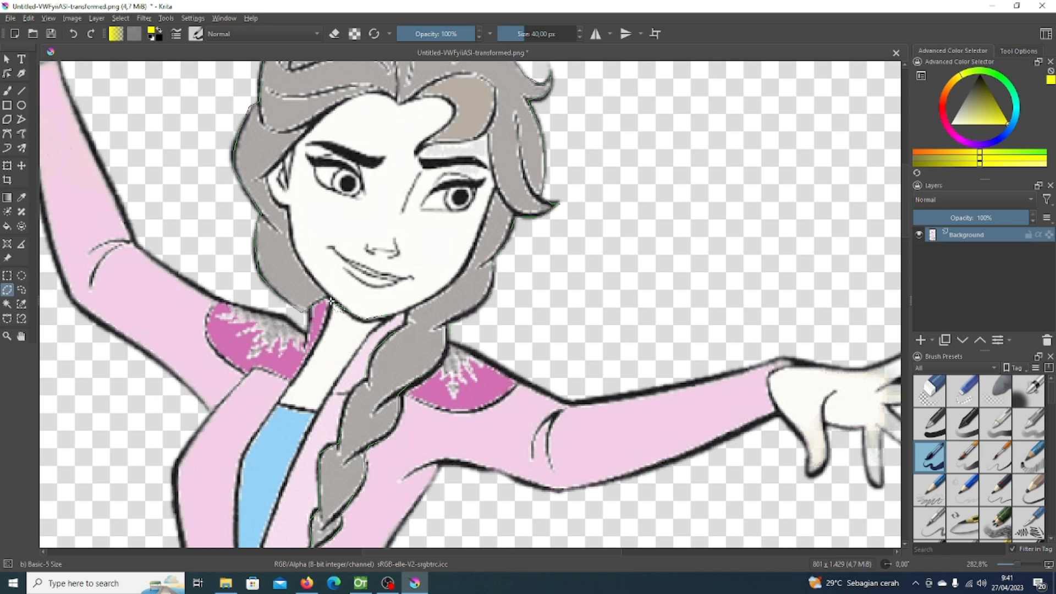
{"action": "left_click", "coordinate": [429, 311]}
{"action": "scroll", "coordinate": [427, 312], "scroll_direction": "down", "scroll_amount": 1}
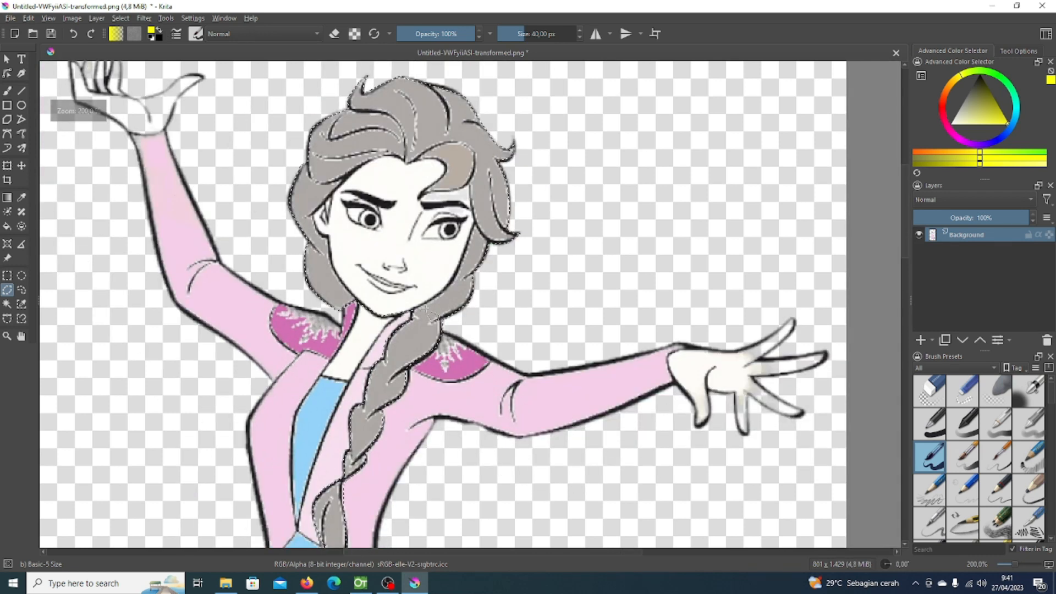
Copy the selected head and braid to a new layer and set the original character layer's opacity to 0%.
{"action": "right_click", "coordinate": [399, 257]}
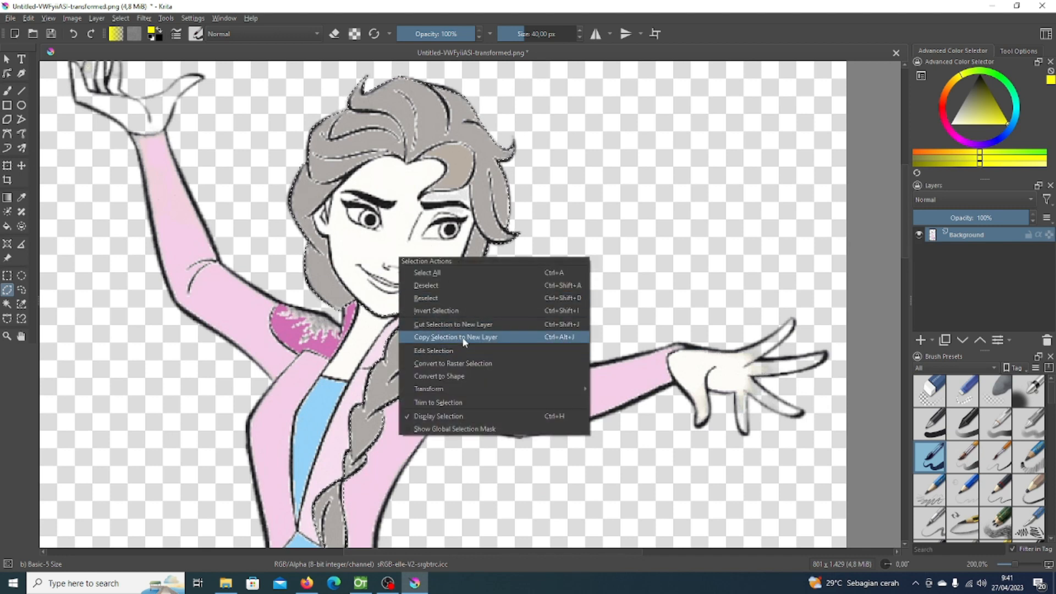
{"action": "left_click", "coordinate": [464, 337]}
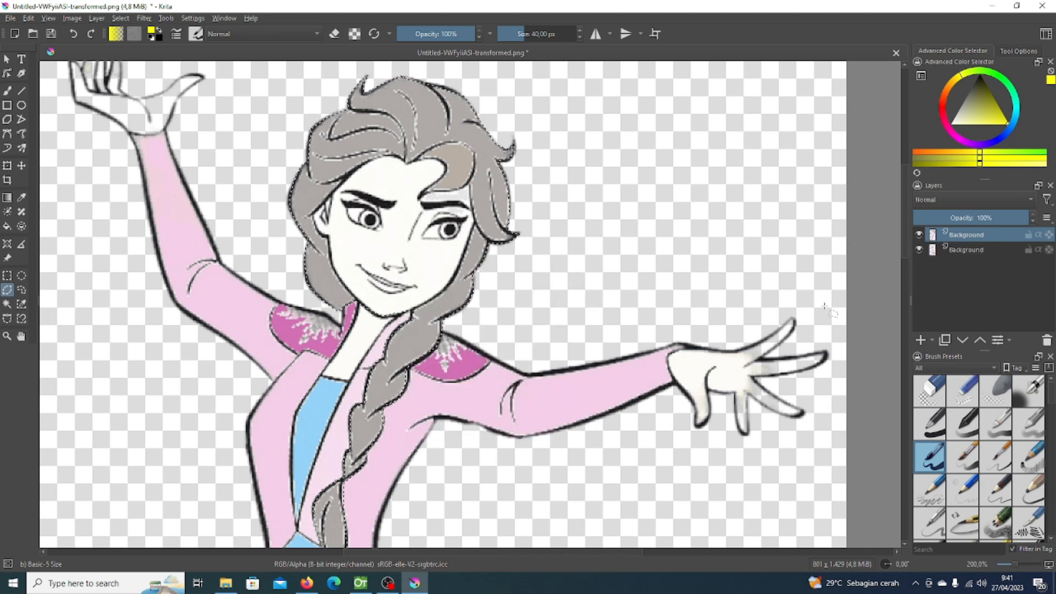
{"action": "left_click", "coordinate": [967, 250]}
{"action": "left_click_drag", "start_coordinate": [997, 219], "coordinate": [913, 218]}
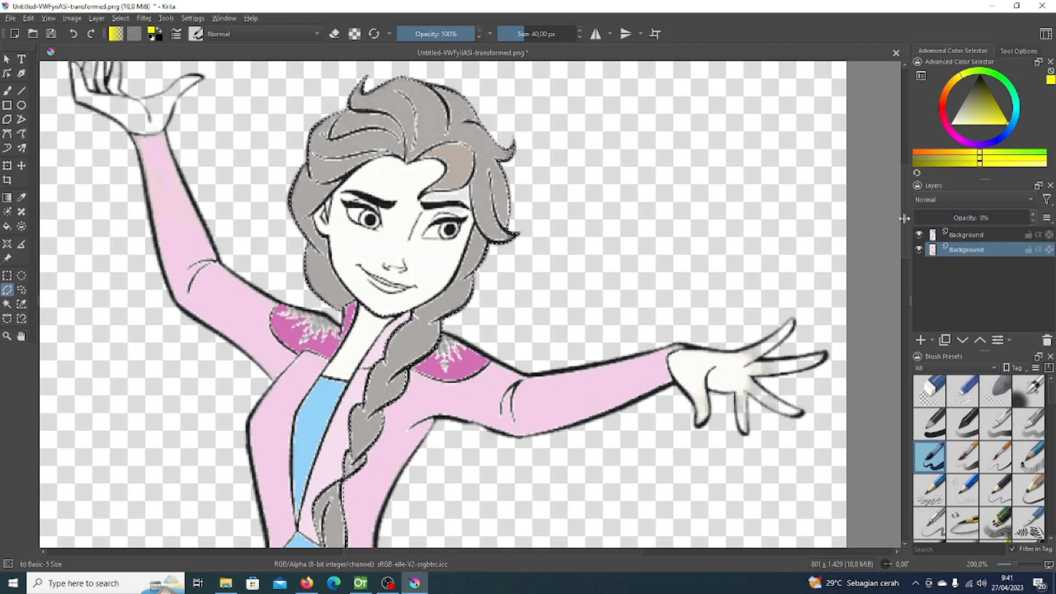
{"action": "scroll", "coordinate": [450, 351], "scroll_direction": "down", "scroll_amount": 1}
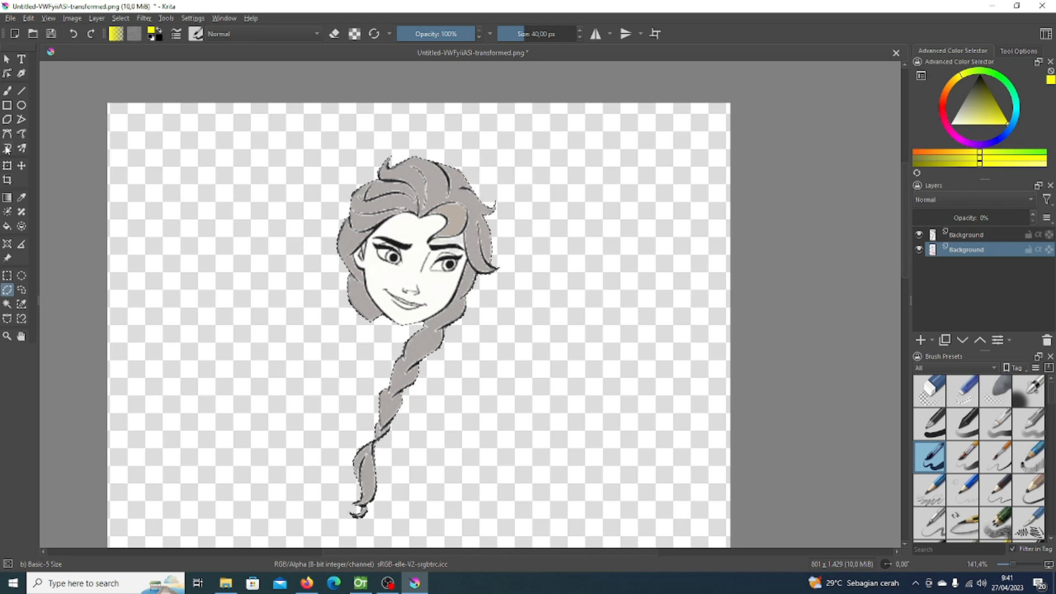
Crop the canvas to the head-and-braid selection and export it as a PNG in the Aset Animasi folder.
{"action": "left_click", "coordinate": [8, 181]}
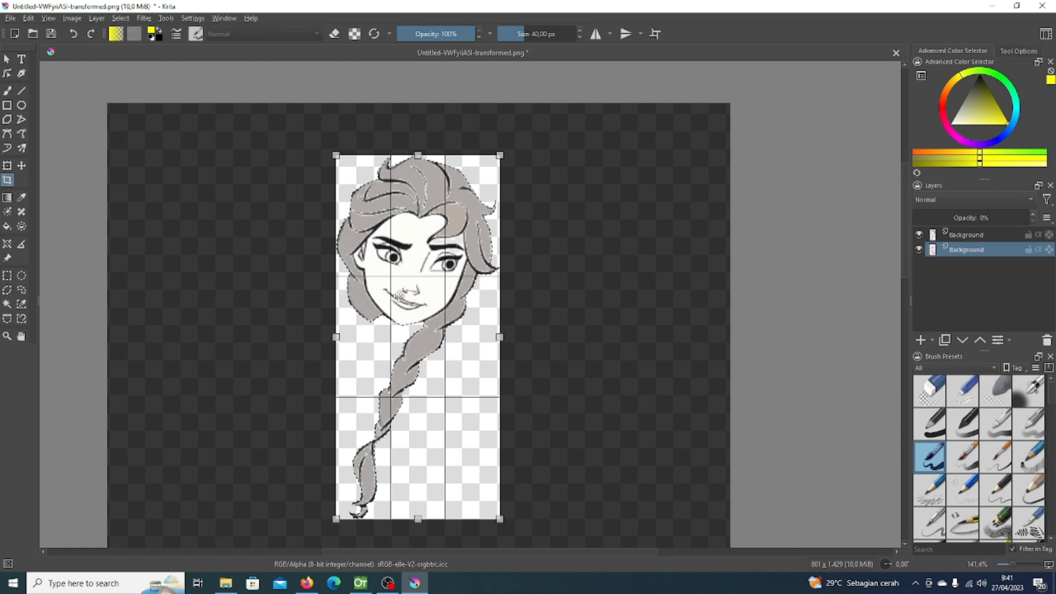
{"action": "key", "text": "Return"}
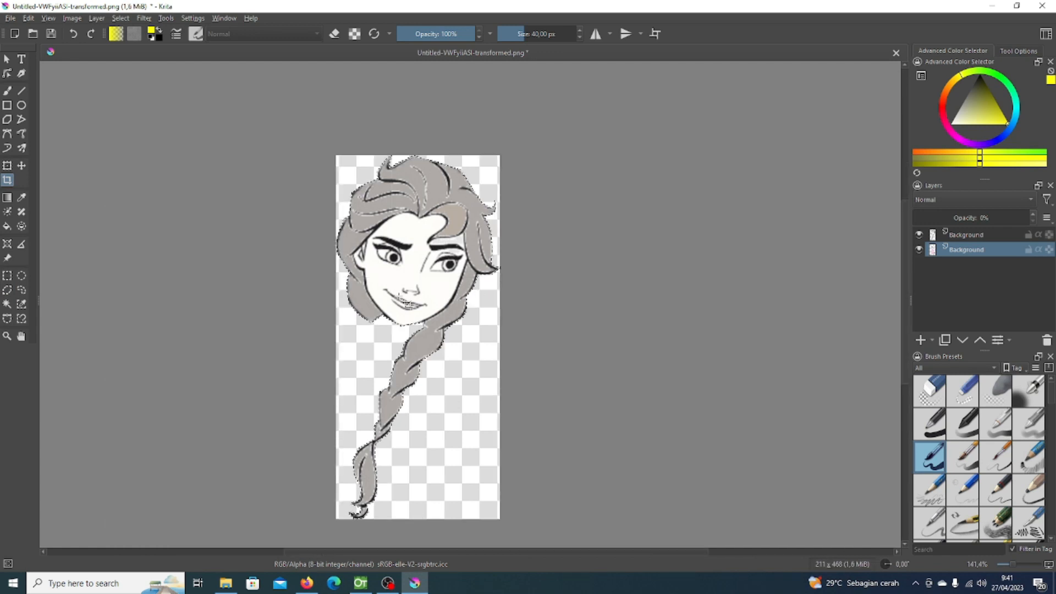
{"action": "left_click", "coordinate": [10, 19]}
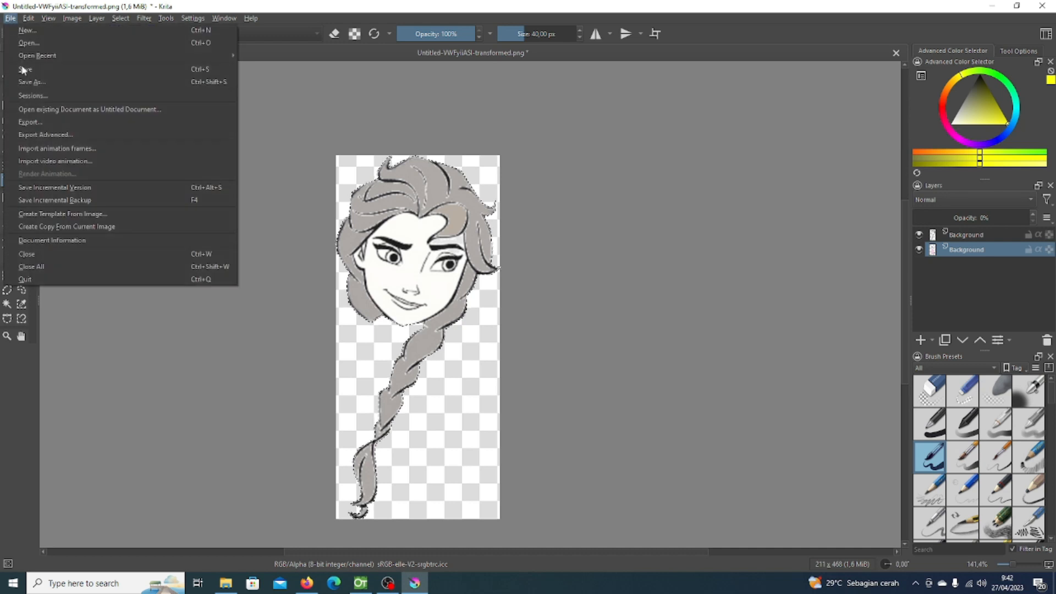
{"action": "left_click", "coordinate": [47, 124]}
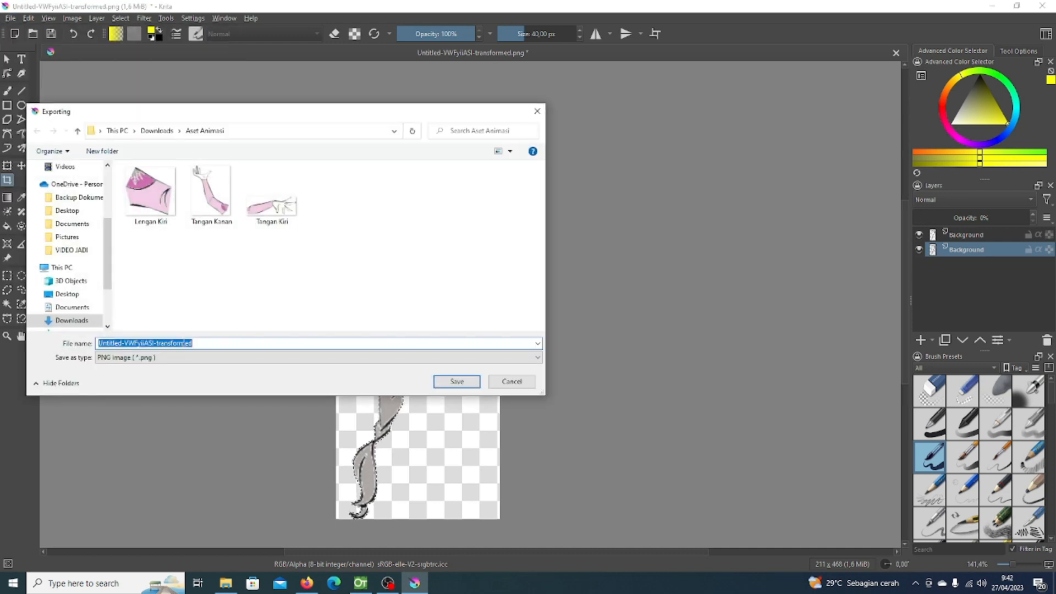
{"action": "type", "text": "K"}
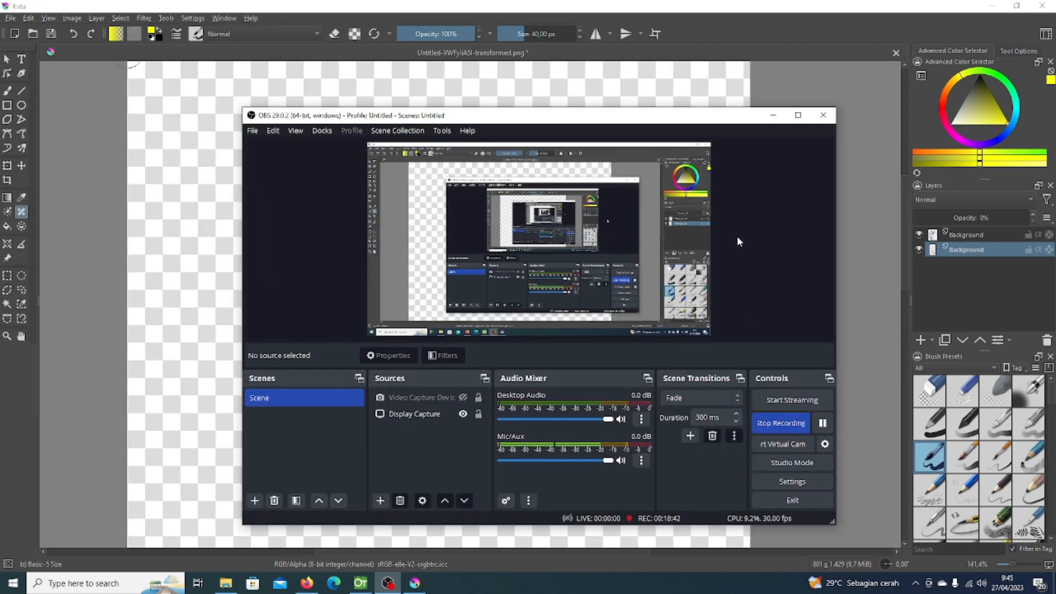
Minimize the OBS window and switch to the torso document in Krita.
{"action": "left_click", "coordinate": [773, 117]}
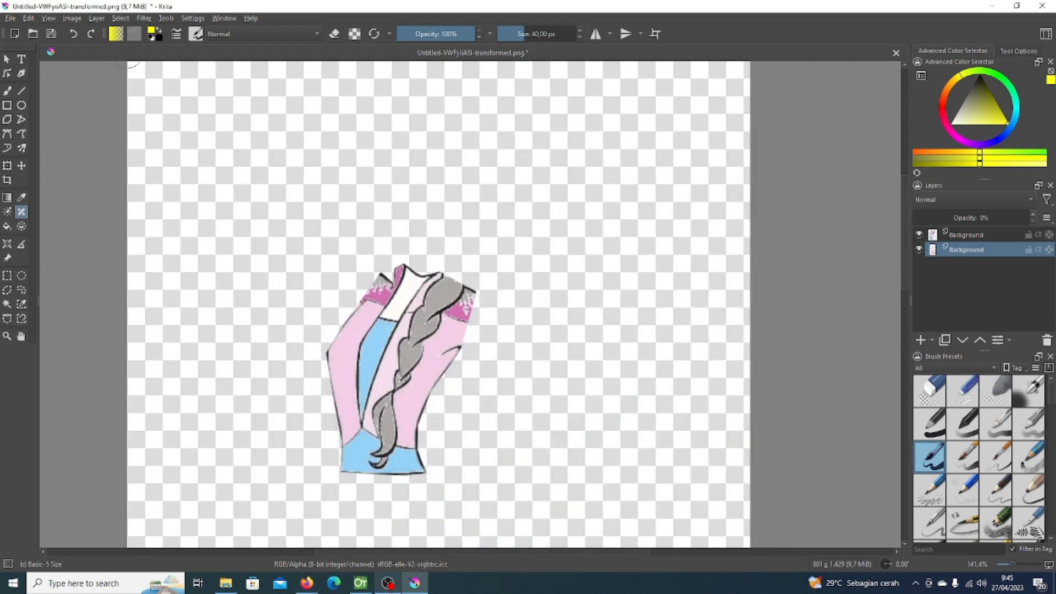
{"action": "left_click", "coordinate": [388, 582]}
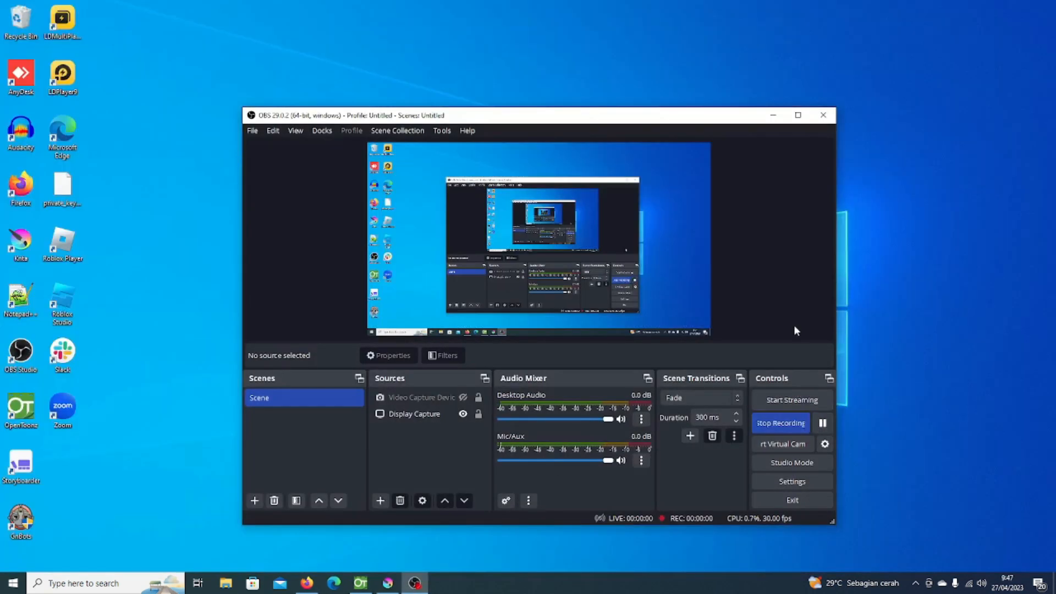
{"action": "left_click", "coordinate": [773, 115]}
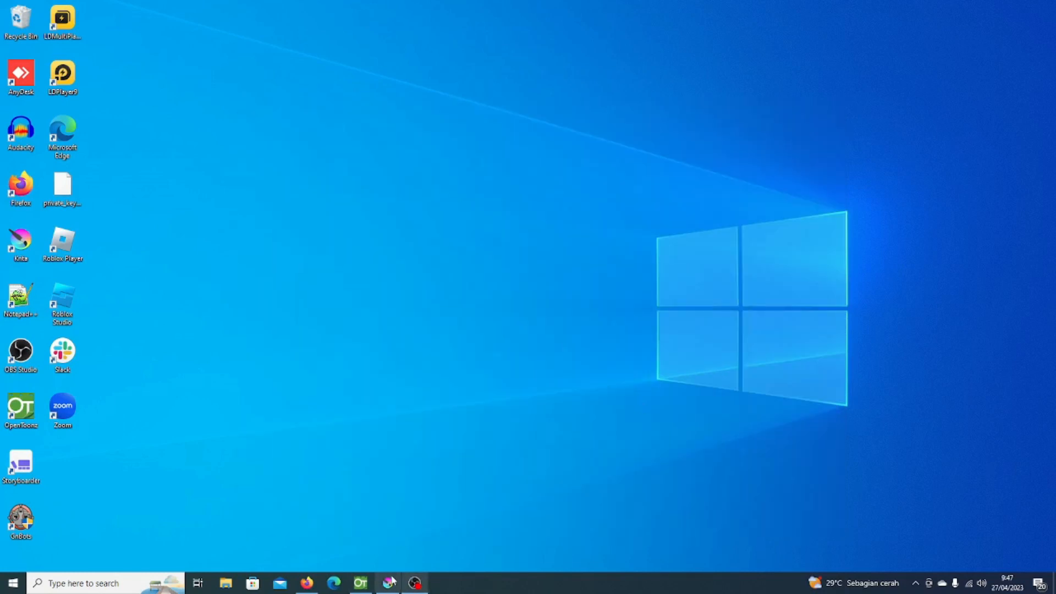
{"action": "mouse_move", "coordinate": [390, 583]}
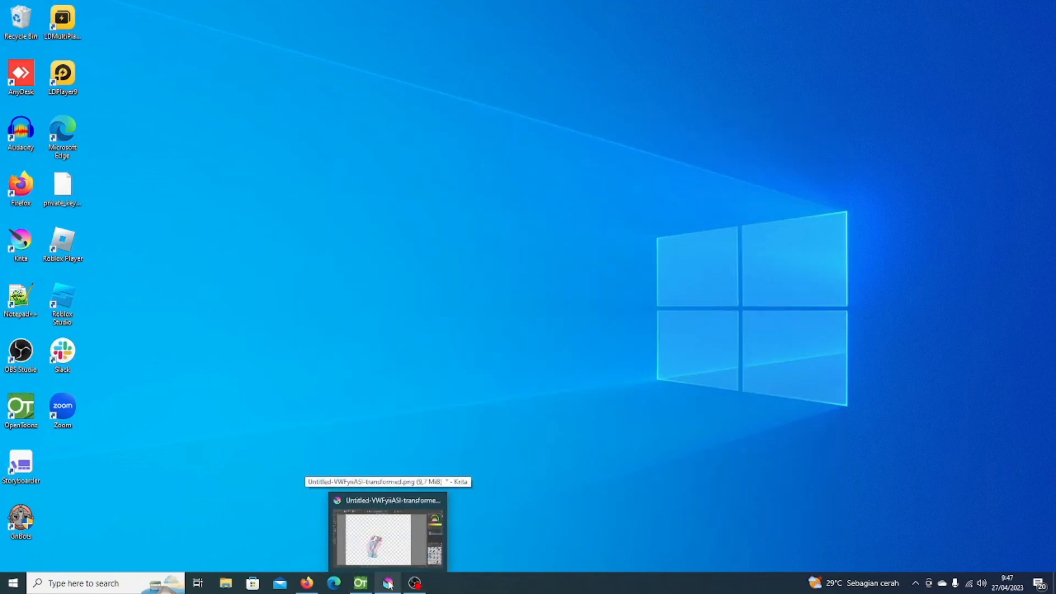
{"action": "left_click", "coordinate": [388, 584]}
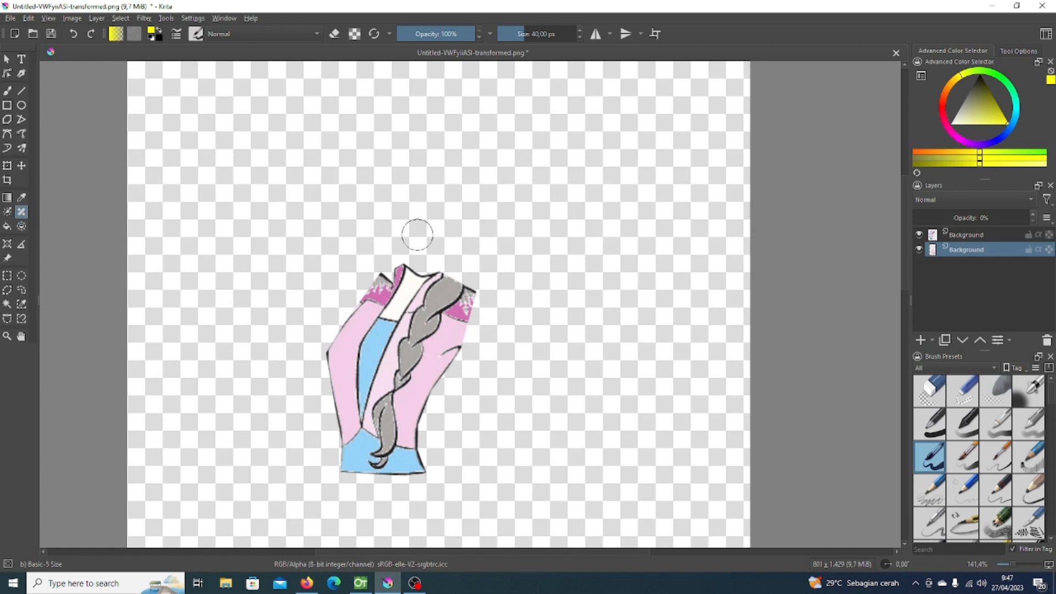
Check the opacity of both layers and make the copied torso layer active.
{"action": "left_click", "coordinate": [973, 236]}
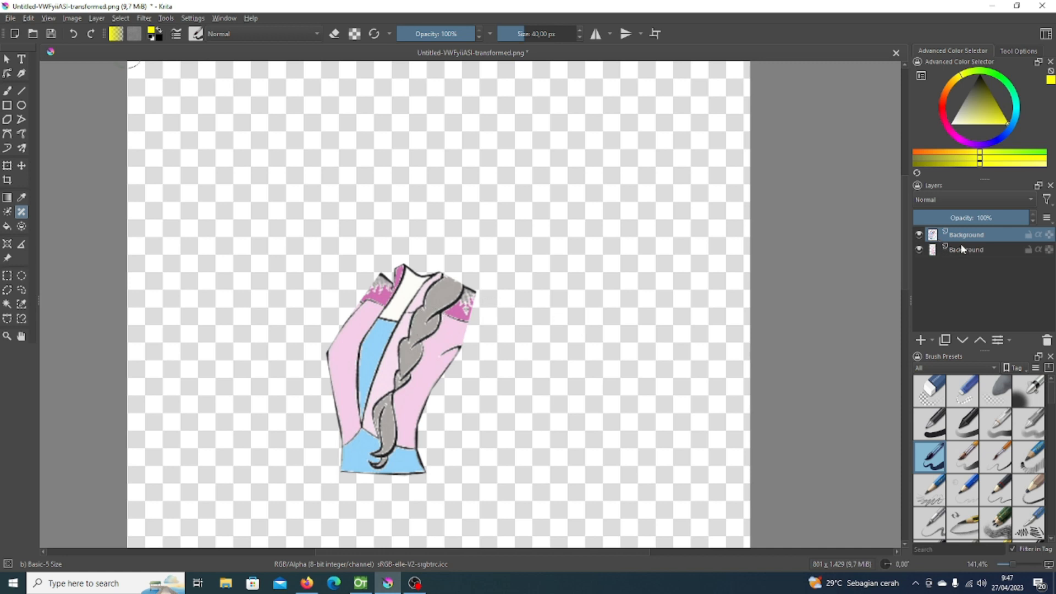
{"action": "left_click_drag", "start_coordinate": [977, 218], "coordinate": [910, 218]}
{"action": "left_click", "coordinate": [991, 247]}
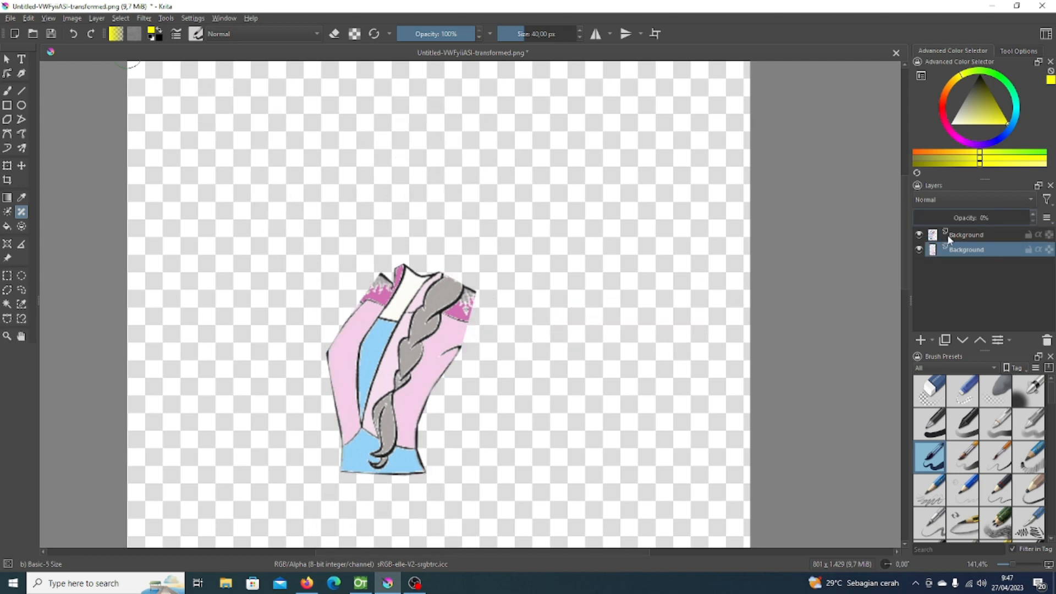
{"action": "left_click", "coordinate": [951, 240]}
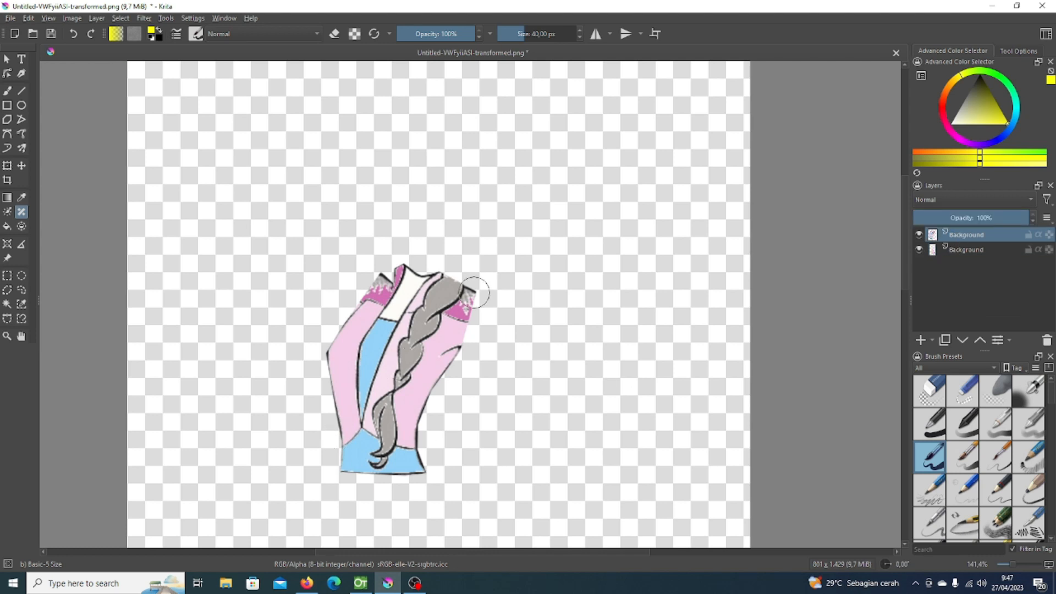
Try to patch out the entire braid on the torso with the Smart Patch tool, and undo the patch.
{"action": "left_click", "coordinate": [447, 288]}
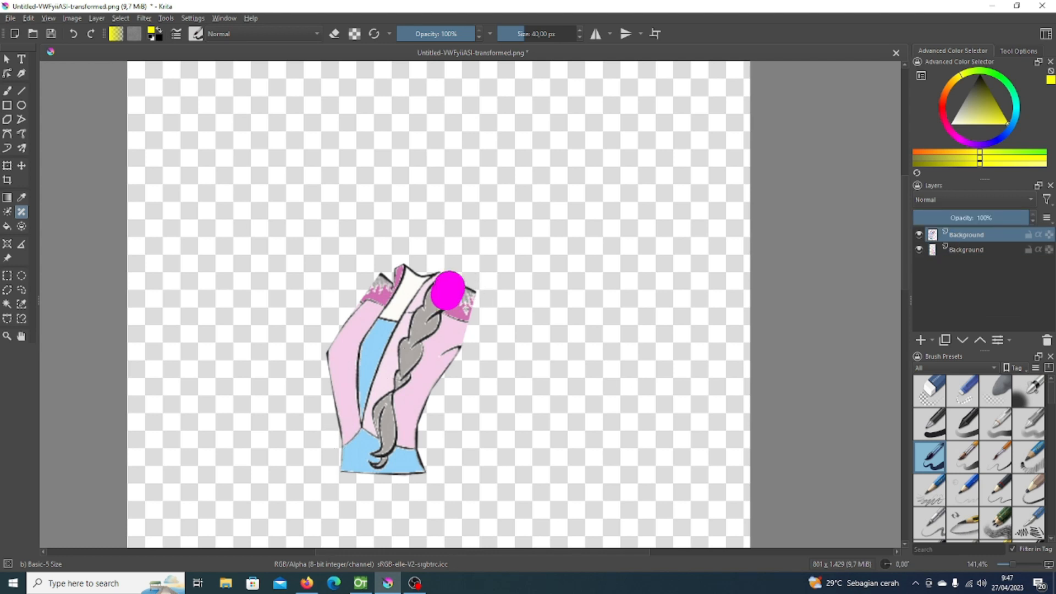
{"action": "mouse_move", "coordinate": [447, 291]}
{"action": "left_mouse_down"}
{"action": "mouse_move", "coordinate": [405, 360]}
{"action": "mouse_move", "coordinate": [444, 325]}
{"action": "left_mouse_up"}
{"action": "left_click_drag", "start_coordinate": [407, 360], "coordinate": [374, 453]}
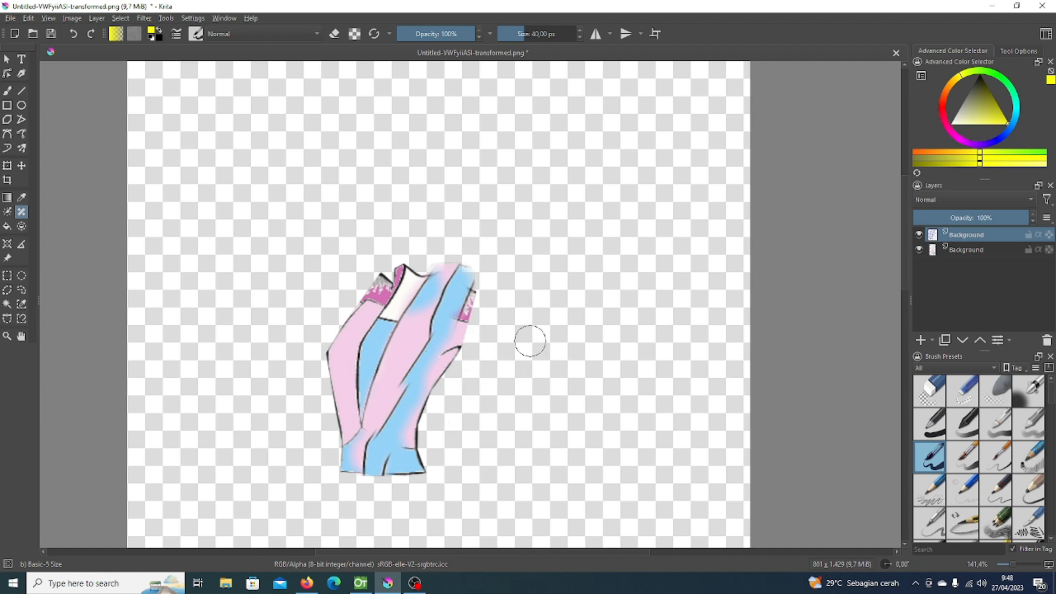
{"action": "key", "text": "ctrl+z"}
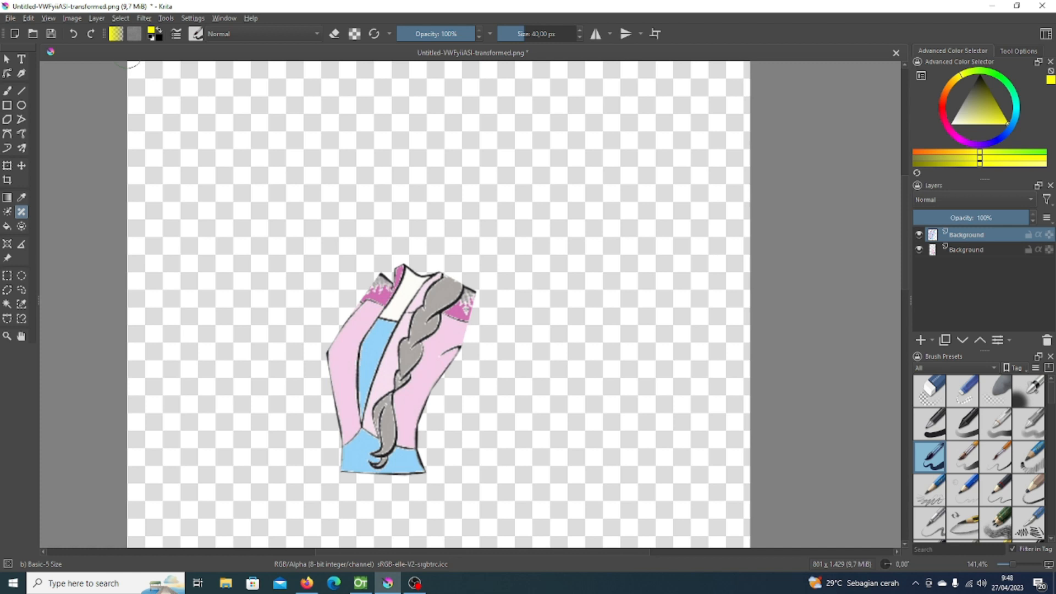
Patch out the middle and lower braid on the torso with the Smart Patch tool, down to the belt.
{"action": "left_click_drag", "start_coordinate": [426, 324], "coordinate": [393, 406]}
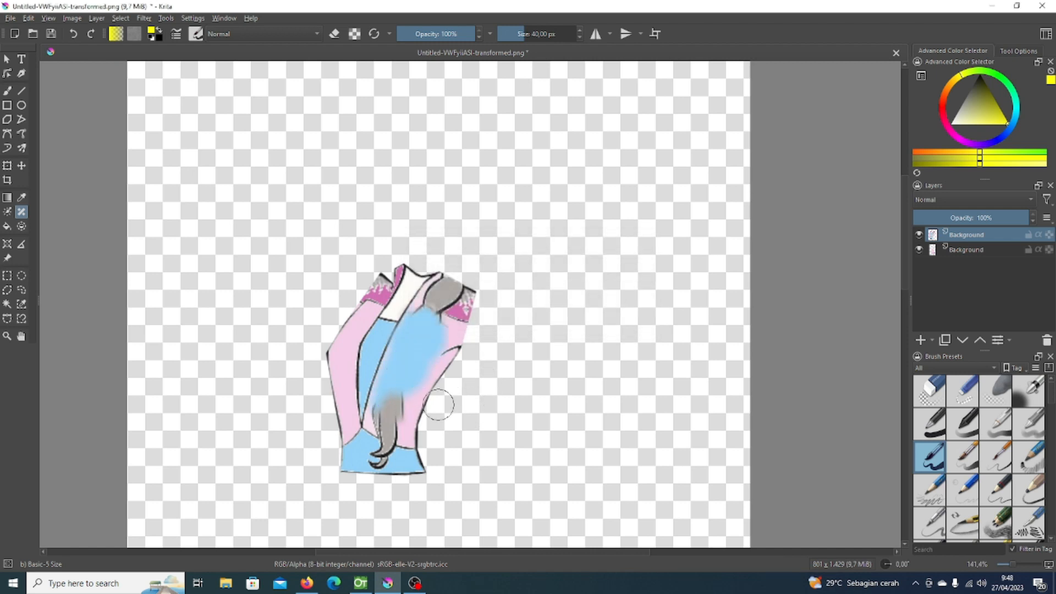
{"action": "left_click", "coordinate": [392, 409]}
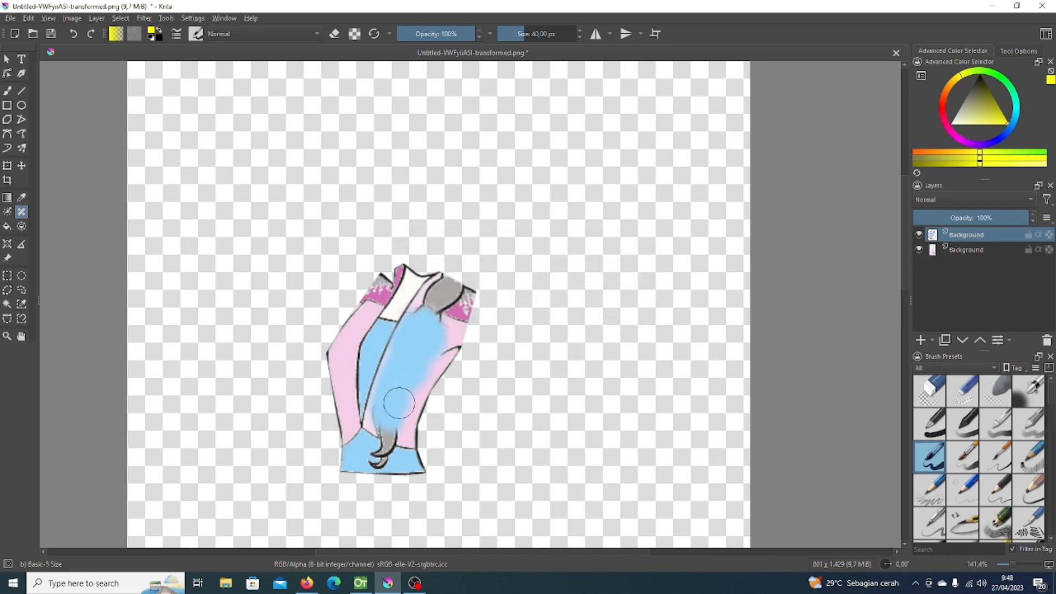
{"action": "left_click", "coordinate": [382, 419]}
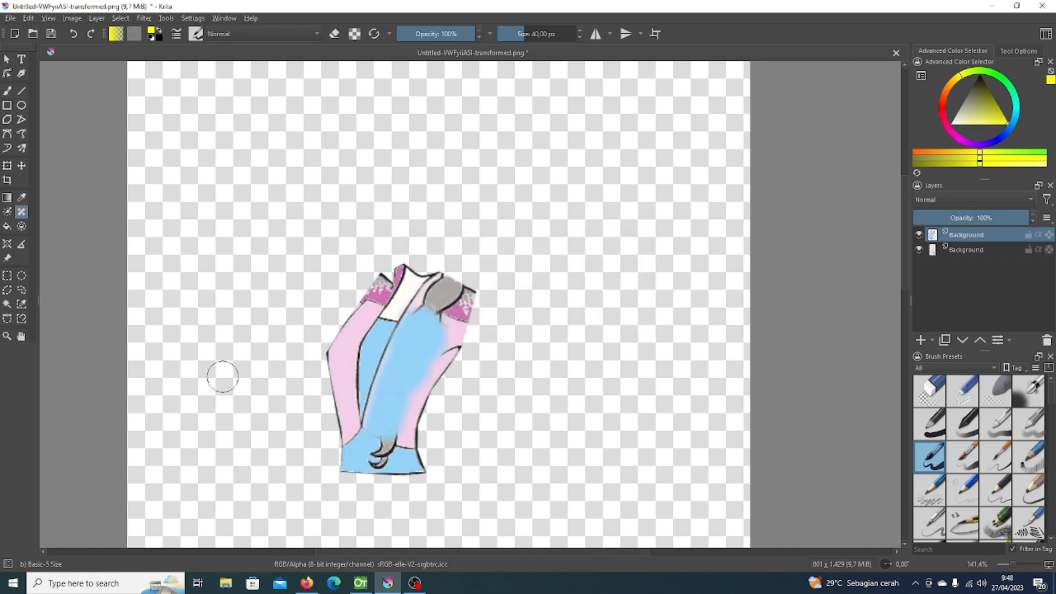
Sample the jacket's light pink and brush it over the blue patched area where the braid crossed the jacket.
{"action": "left_click", "coordinate": [8, 93]}
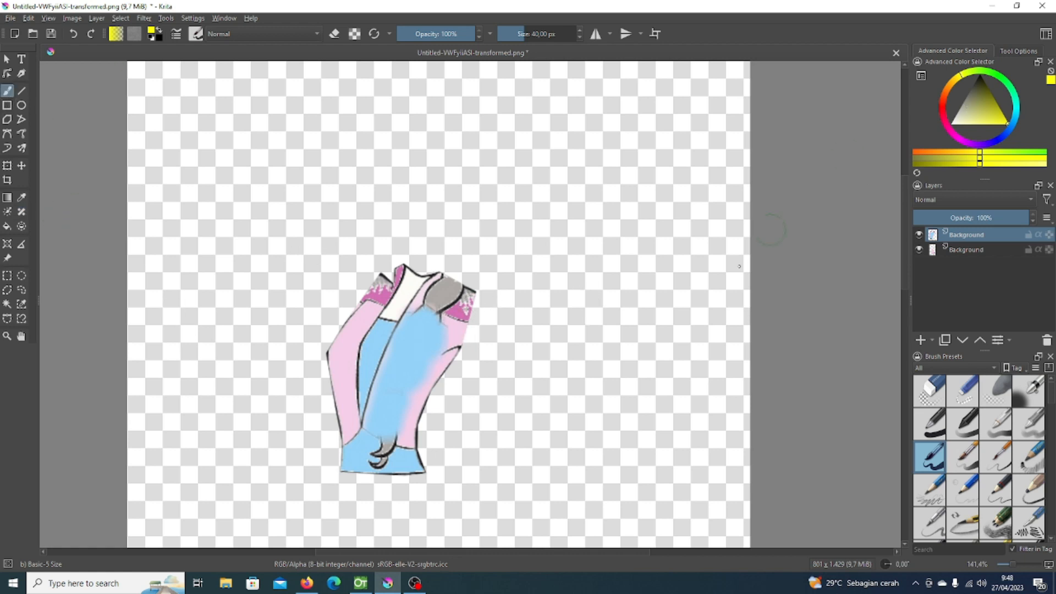
{"action": "left_click", "coordinate": [20, 198]}
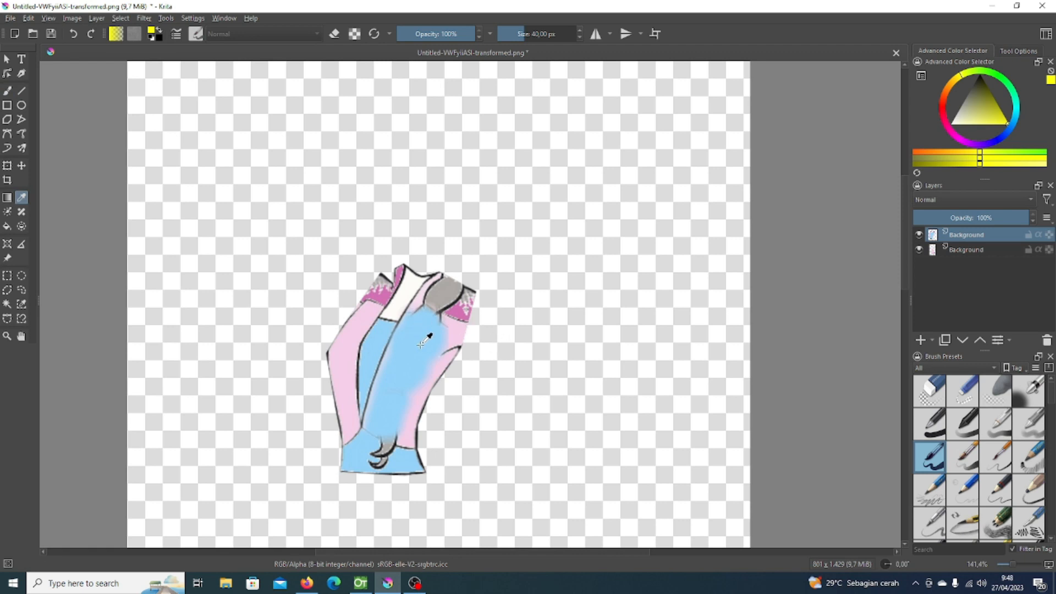
{"action": "left_click", "coordinate": [455, 331]}
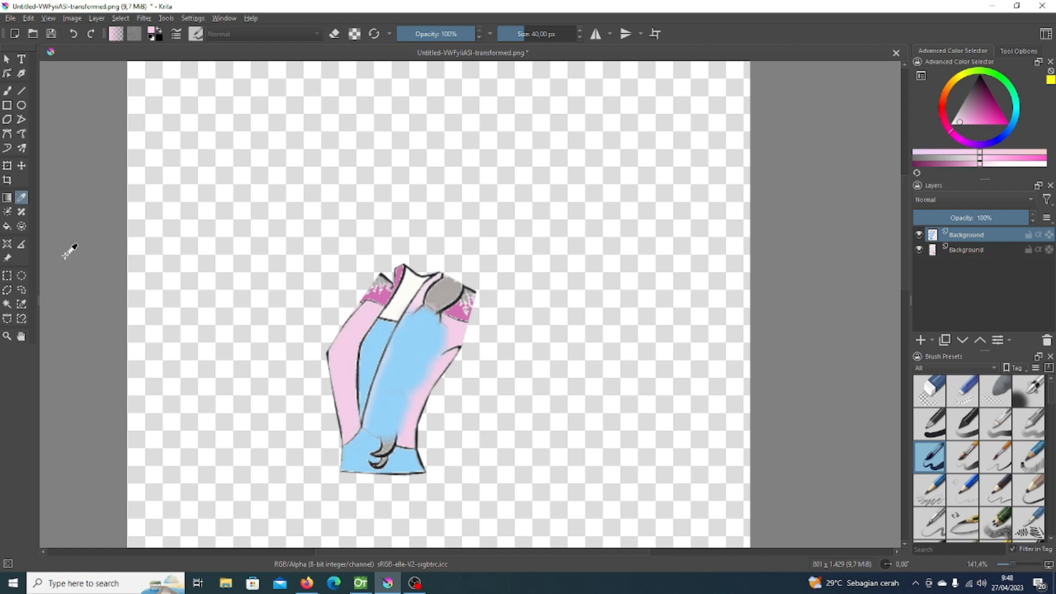
{"action": "left_click", "coordinate": [7, 92]}
{"action": "mouse_move", "coordinate": [444, 321]}
{"action": "left_mouse_down"}
{"action": "mouse_move", "coordinate": [432, 361]}
{"action": "mouse_move", "coordinate": [434, 348]}
{"action": "mouse_move", "coordinate": [405, 392]}
{"action": "mouse_move", "coordinate": [411, 360]}
{"action": "mouse_move", "coordinate": [388, 426]}
{"action": "mouse_move", "coordinate": [381, 414]}
{"action": "mouse_move", "coordinate": [420, 320]}
{"action": "mouse_move", "coordinate": [420, 359]}
{"action": "mouse_move", "coordinate": [452, 344]}
{"action": "left_mouse_up"}
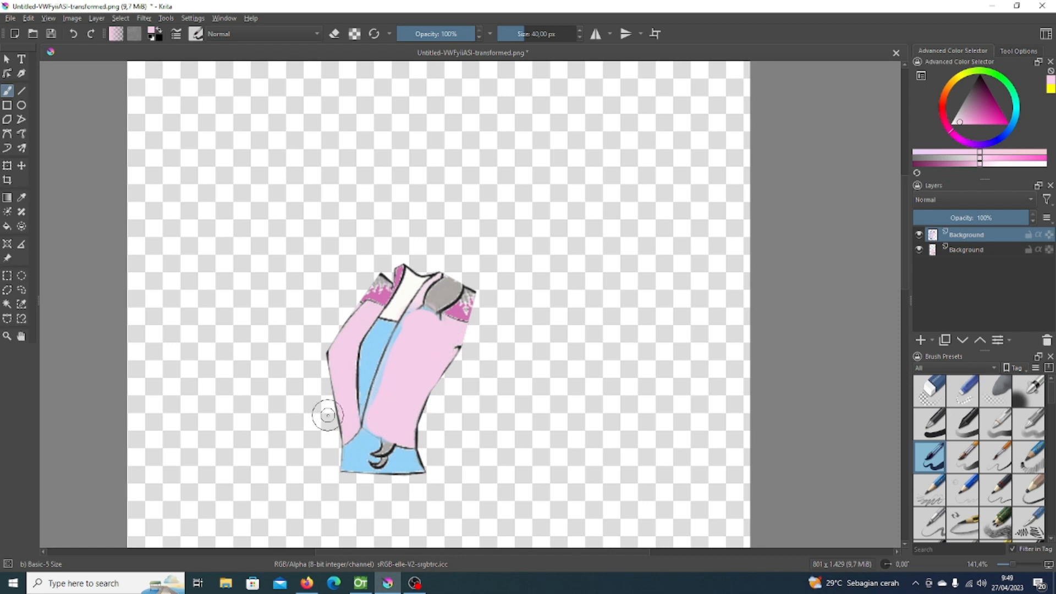
Sample the belt's light blue and brush it over the remaining braid tip on the belt.
{"action": "left_click", "coordinate": [23, 197]}
{"action": "left_click", "coordinate": [359, 452]}
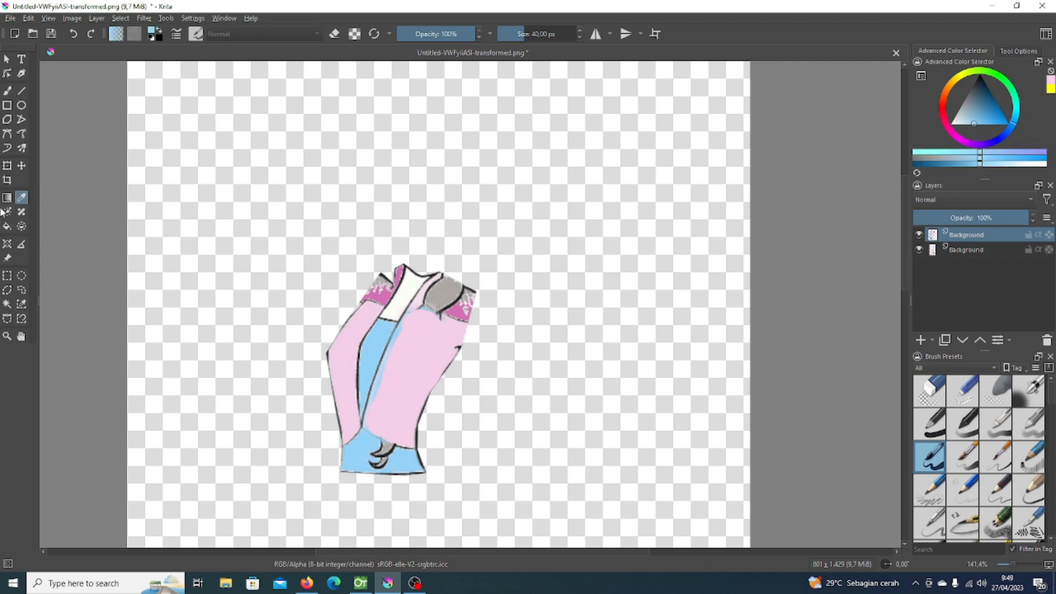
{"action": "left_click", "coordinate": [7, 90]}
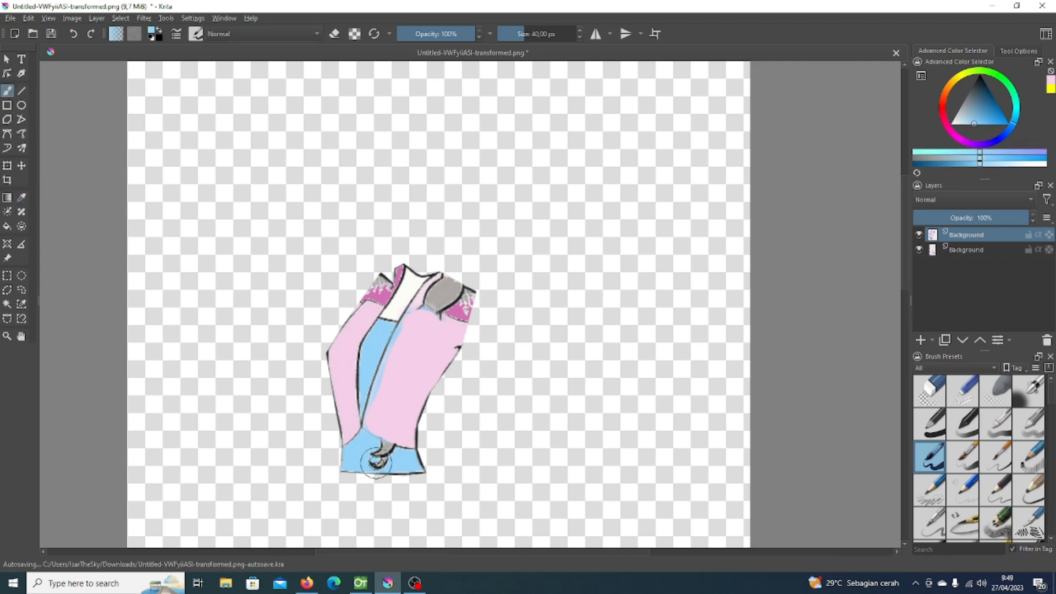
{"action": "left_click_drag", "start_coordinate": [372, 454], "coordinate": [386, 460]}
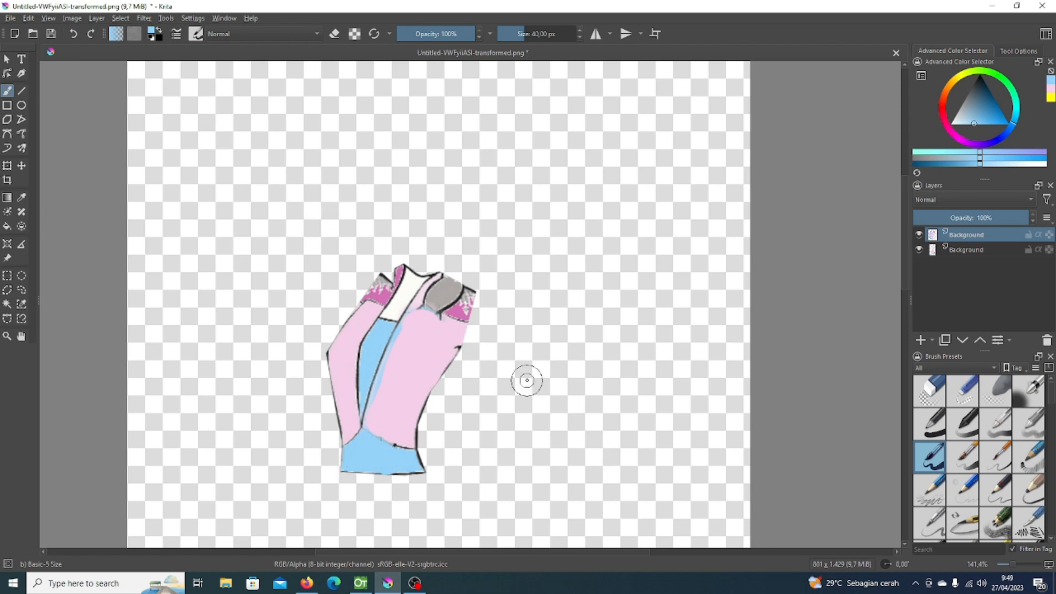
Sample the shoulder's dark pink and brush it over the remaining grey braid section and the white pattern beside it.
{"action": "left_click_drag", "start_coordinate": [448, 301], "coordinate": [443, 294]}
{"action": "left_click", "coordinate": [23, 198]}
{"action": "left_click", "coordinate": [458, 306]}
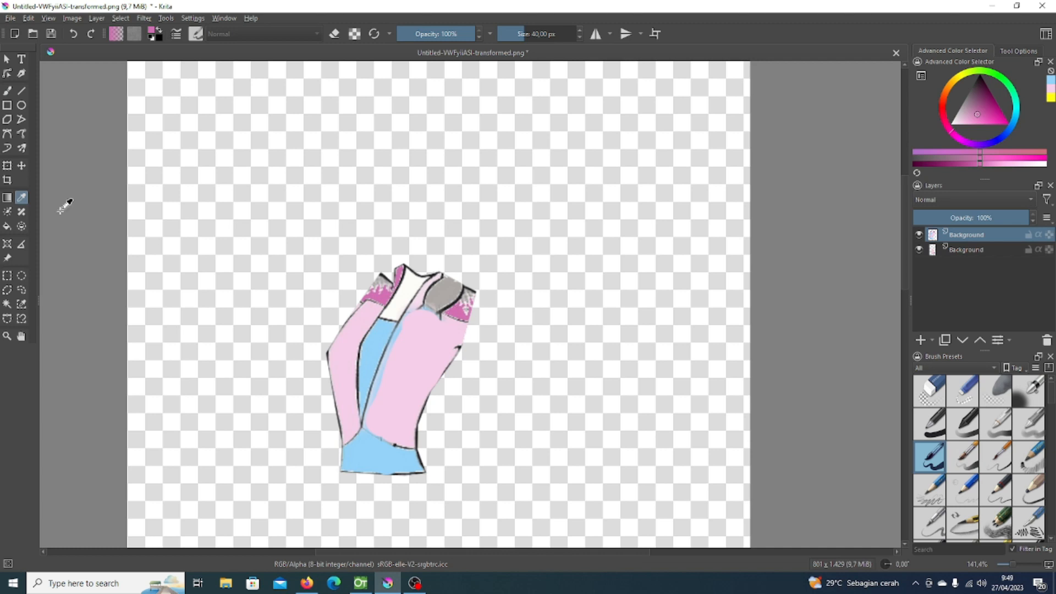
{"action": "left_click", "coordinate": [7, 90]}
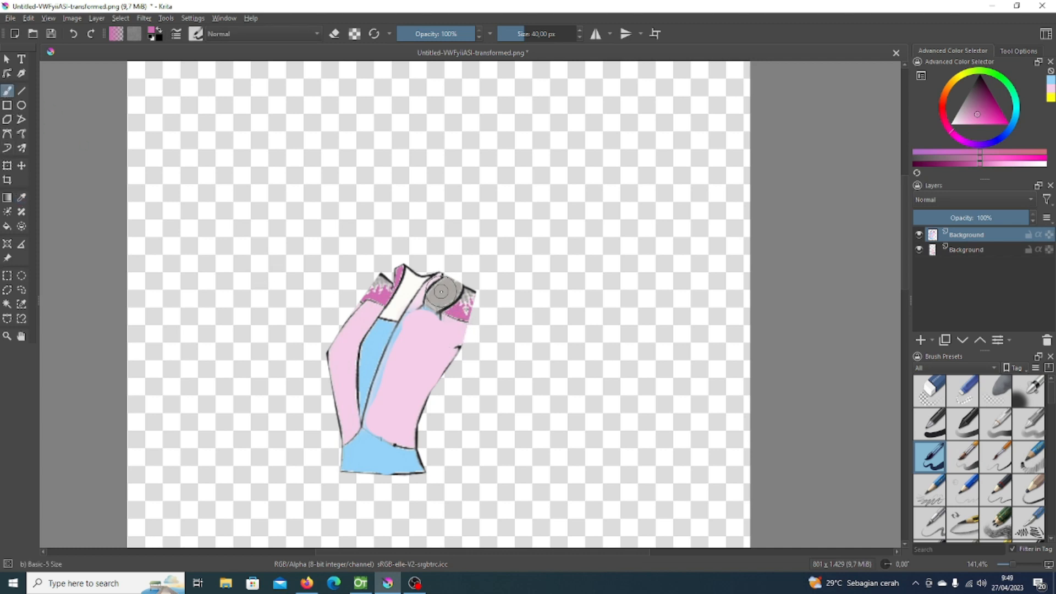
{"action": "left_click_drag", "start_coordinate": [441, 291], "coordinate": [440, 296]}
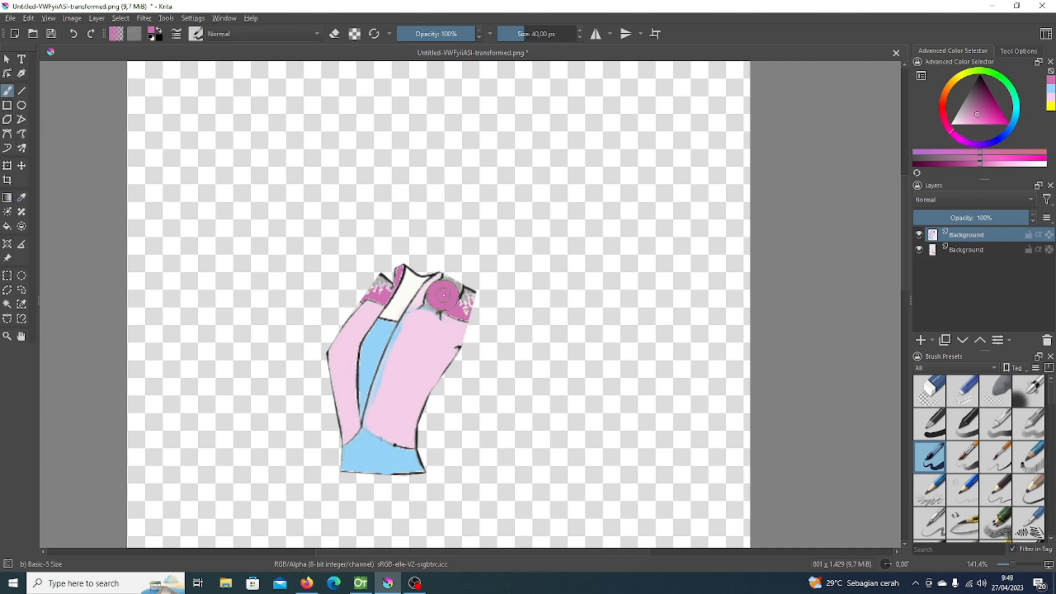
{"action": "mouse_move", "coordinate": [446, 298]}
{"action": "left_mouse_down"}
{"action": "mouse_move", "coordinate": [432, 297]}
{"action": "mouse_move", "coordinate": [484, 329]}
{"action": "mouse_move", "coordinate": [454, 304]}
{"action": "mouse_move", "coordinate": [465, 308]}
{"action": "left_mouse_up"}
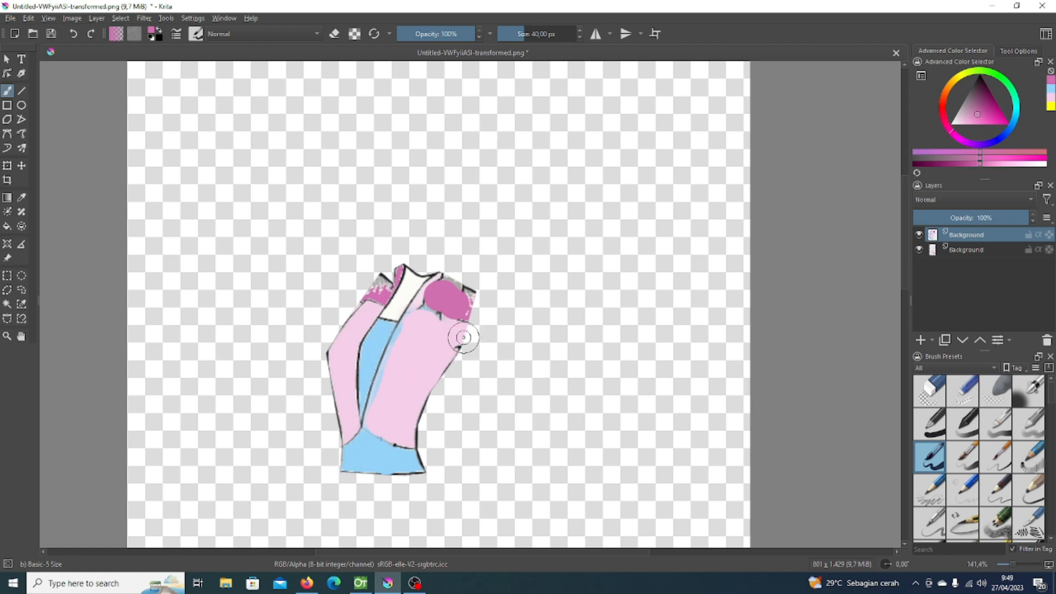
Draw near-black straight lines at a 6.74 px size along the lower edges of both dark pink shoulder patches.
{"action": "left_click", "coordinate": [21, 92]}
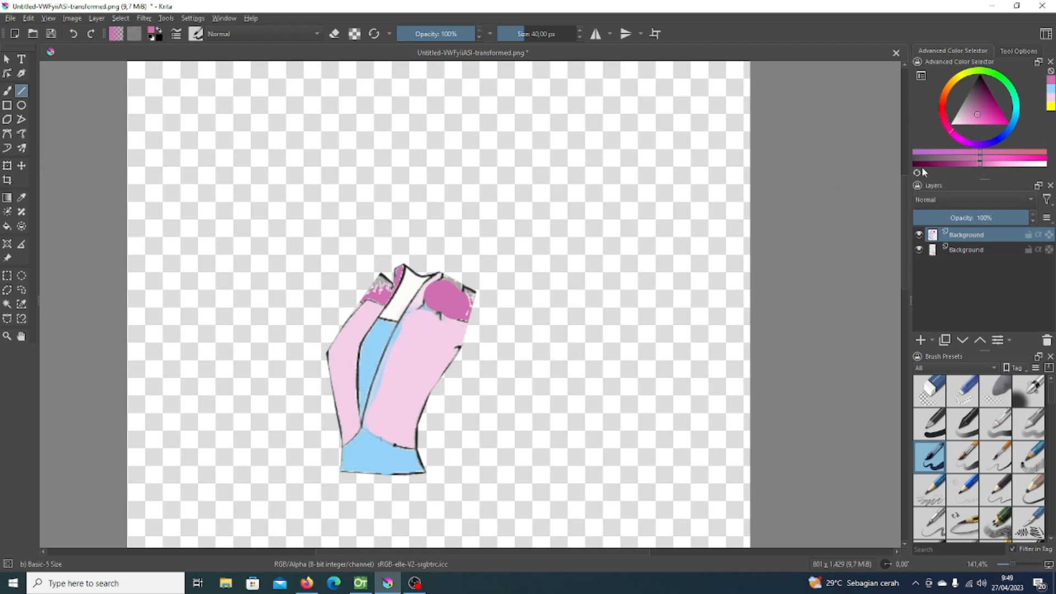
{"action": "left_click", "coordinate": [979, 79]}
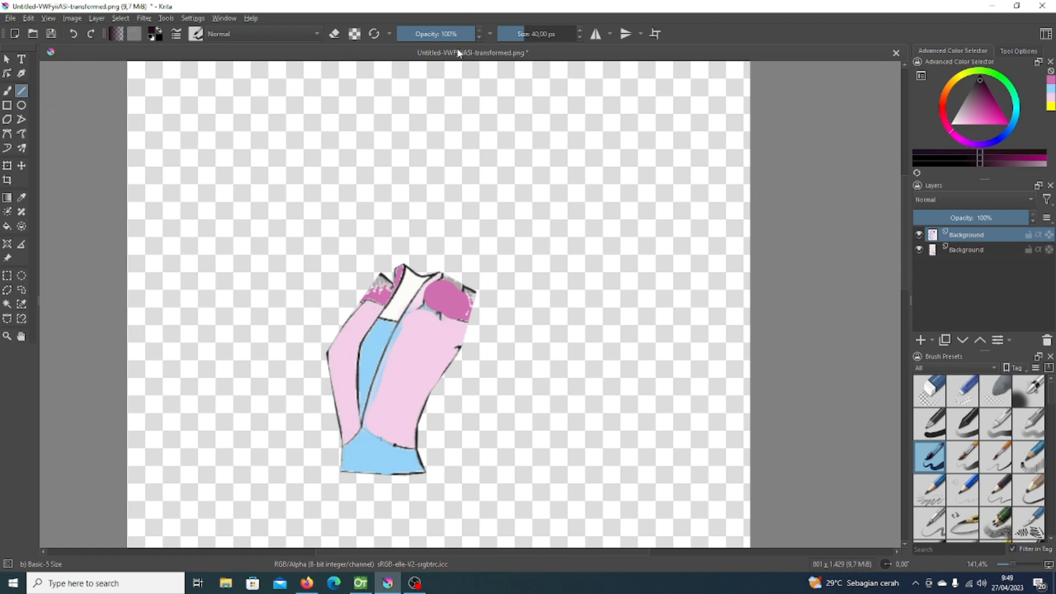
{"action": "left_click_drag", "start_coordinate": [518, 35], "coordinate": [505, 35]}
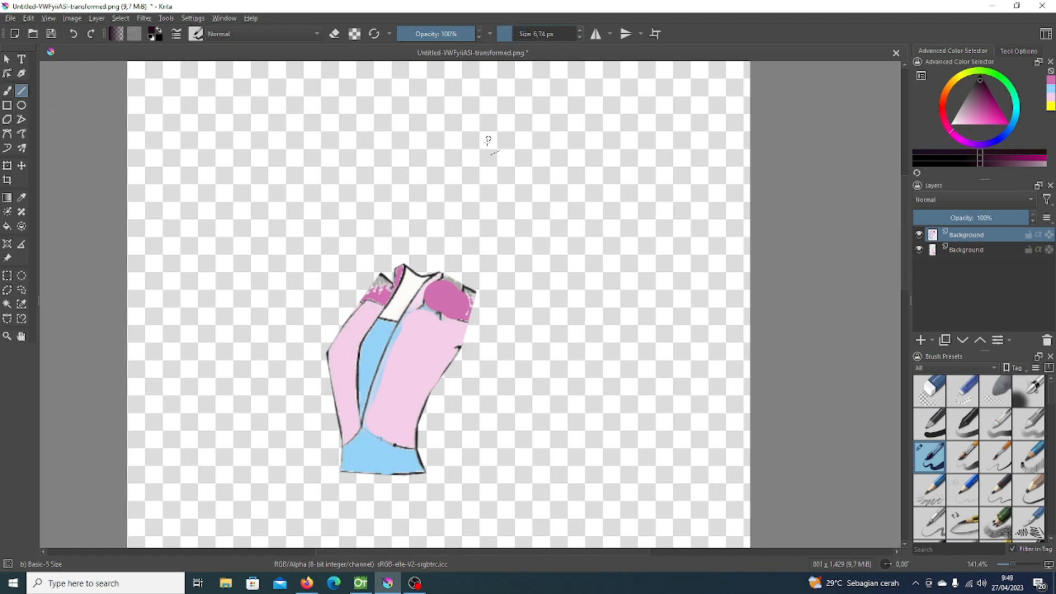
{"action": "left_click_drag", "start_coordinate": [413, 299], "coordinate": [469, 321]}
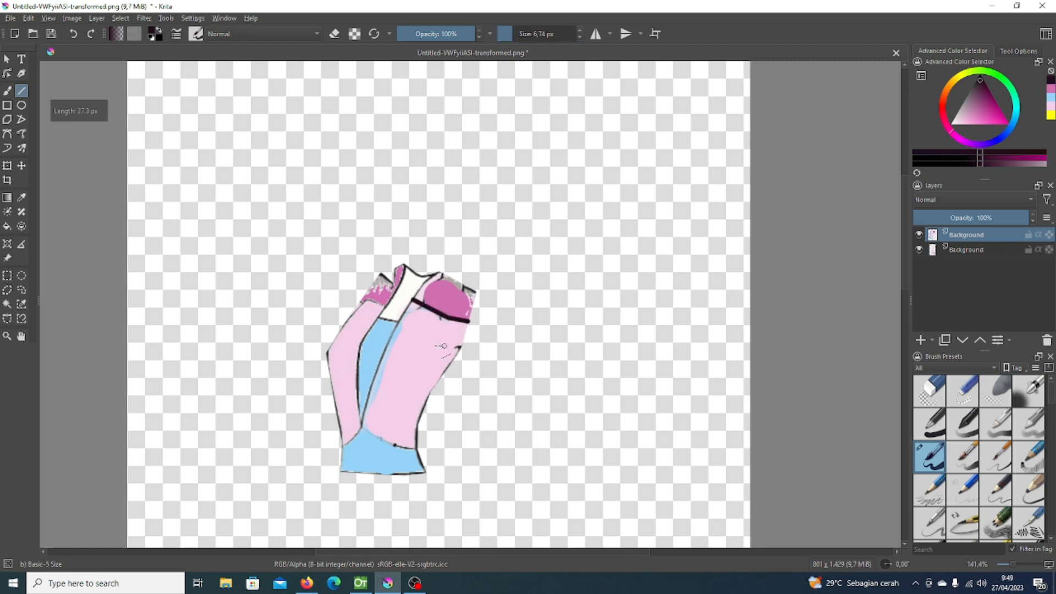
{"action": "left_click_drag", "start_coordinate": [383, 306], "coordinate": [370, 299]}
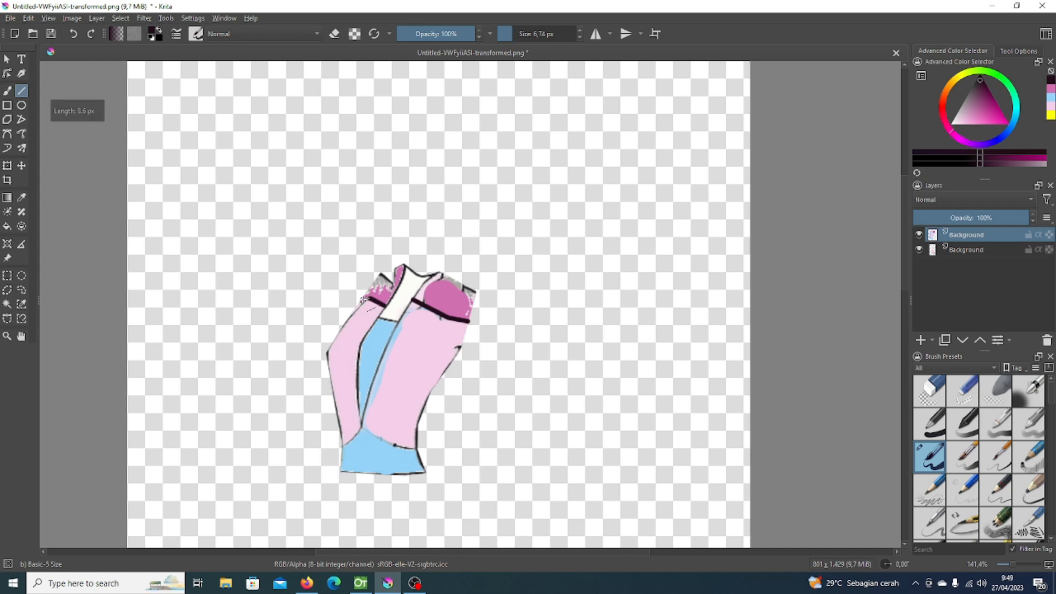
{"action": "left_click_drag", "start_coordinate": [421, 347], "coordinate": [420, 348]}
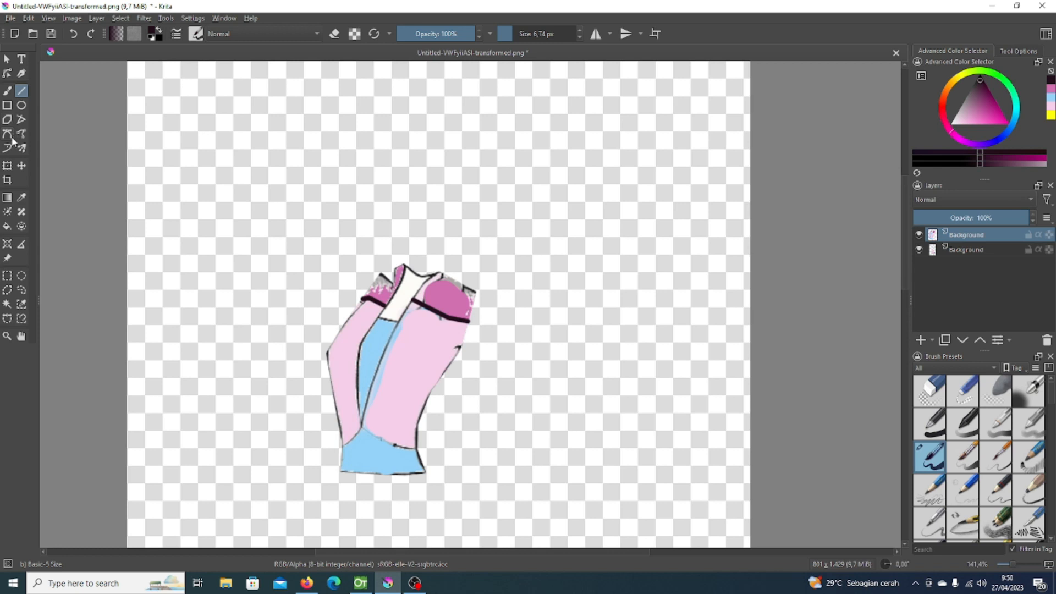
Crop the canvas closely around the torso to about 238 × 340 px.
{"action": "left_click", "coordinate": [7, 181]}
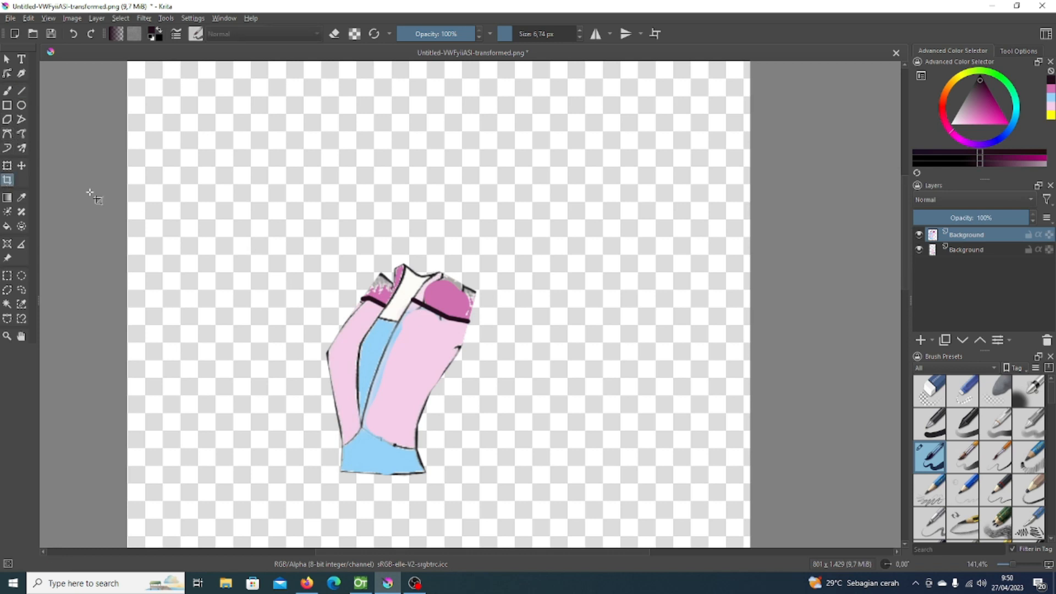
{"action": "left_click", "coordinate": [330, 265]}
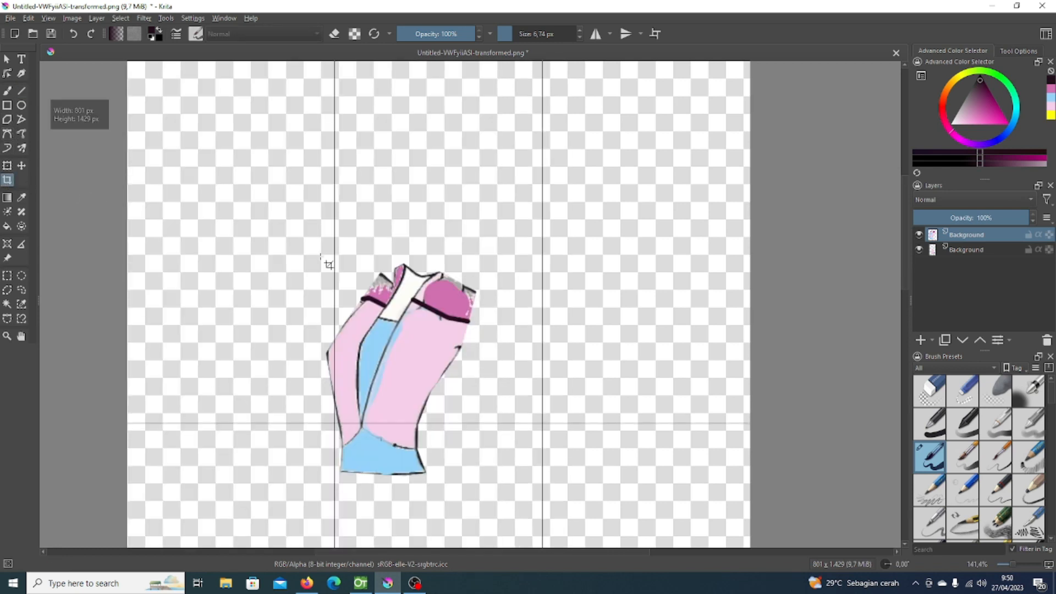
{"action": "left_click", "coordinate": [6, 169]}
{"action": "left_click", "coordinate": [7, 184]}
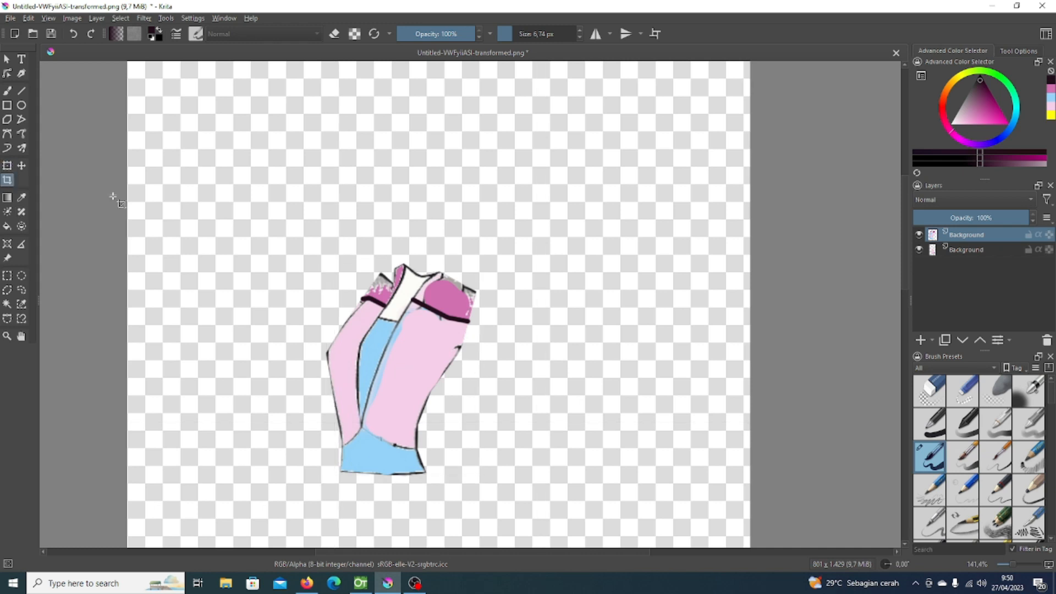
{"action": "left_click_drag", "start_coordinate": [309, 238], "coordinate": [493, 501]}
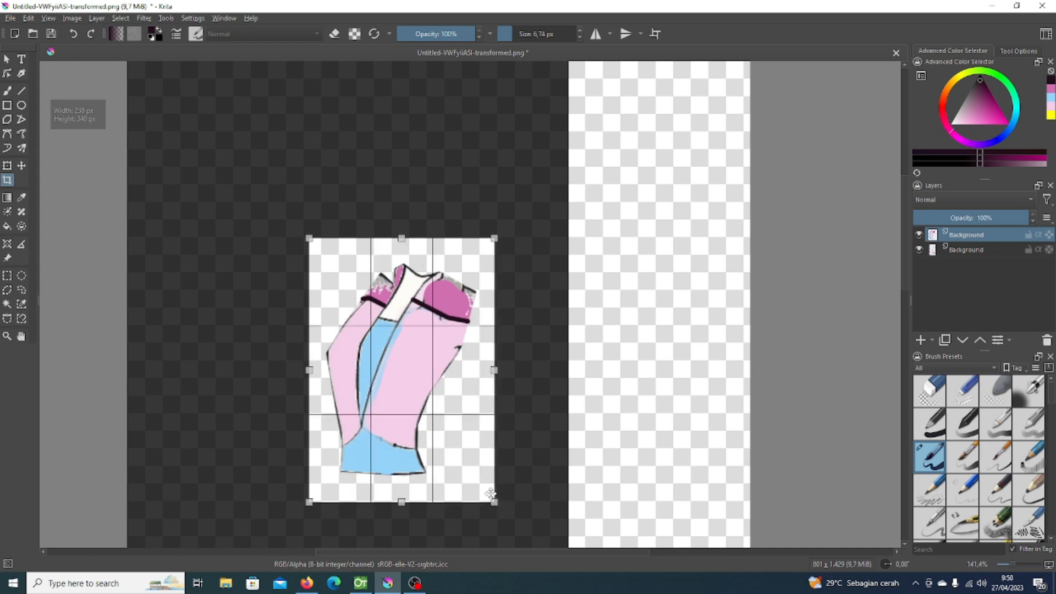
{"action": "key", "text": "Return"}
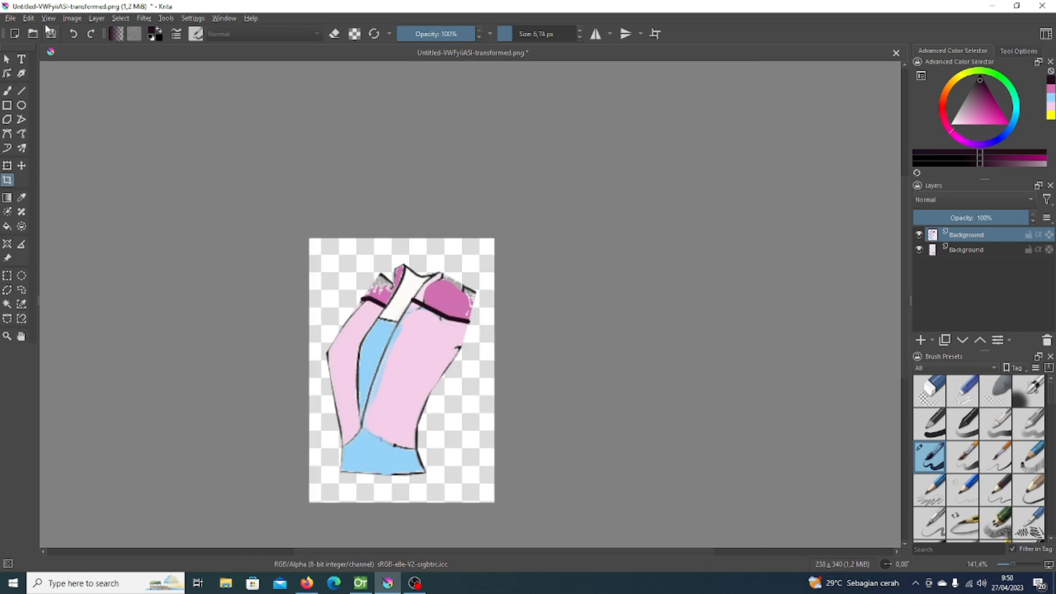
Export the cropped torso as a PNG named badan in the Aset Animasi folder.
{"action": "left_click", "coordinate": [10, 18]}
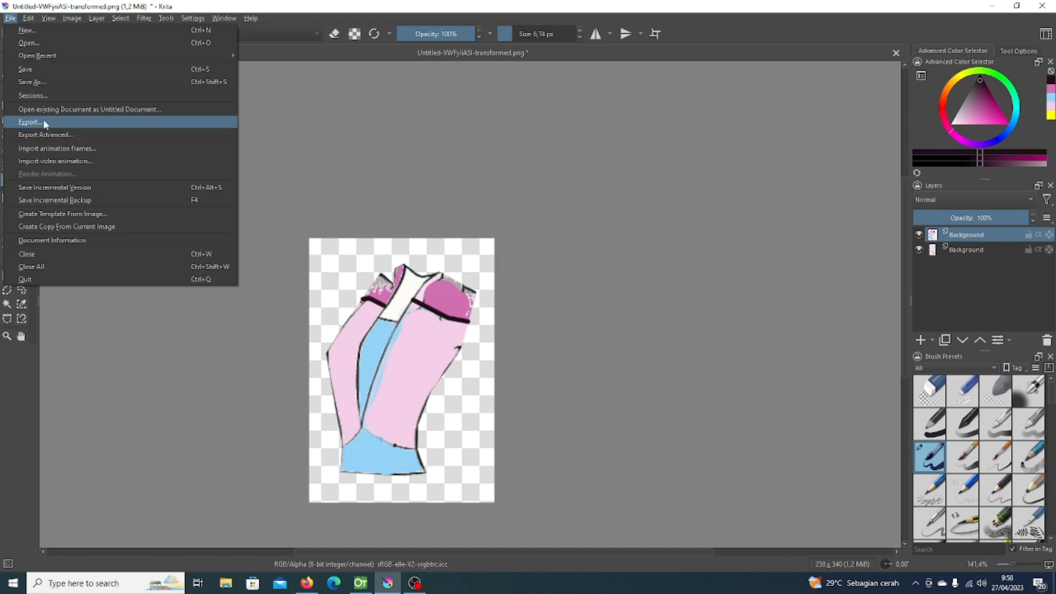
{"action": "left_click", "coordinate": [44, 121]}
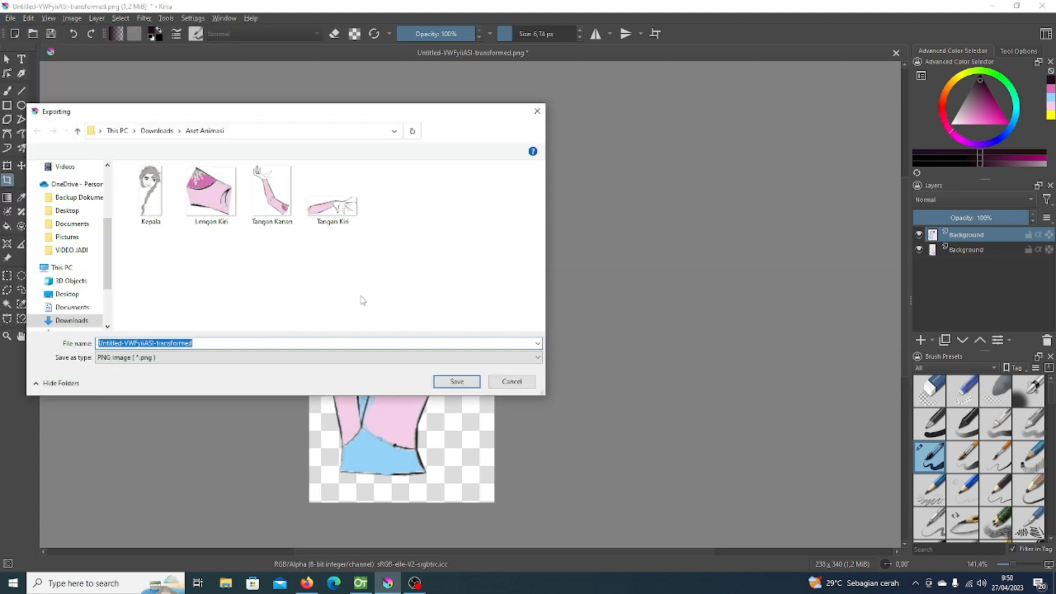
{"action": "type", "text": "b"}
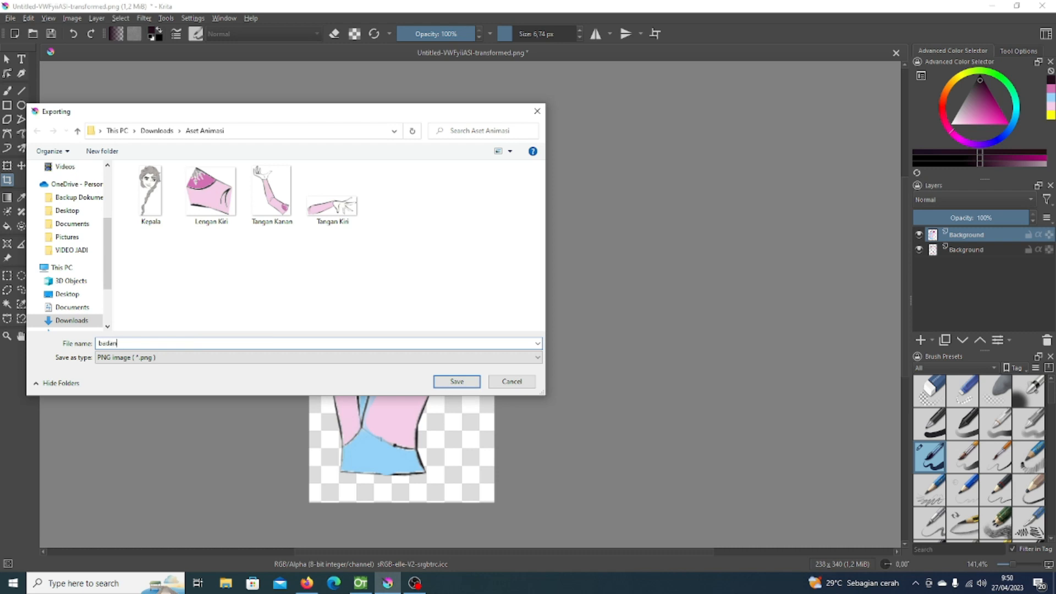
{"action": "type", "text": "adan"}
{"action": "key", "text": "Return"}
{"action": "key", "text": "Return"}
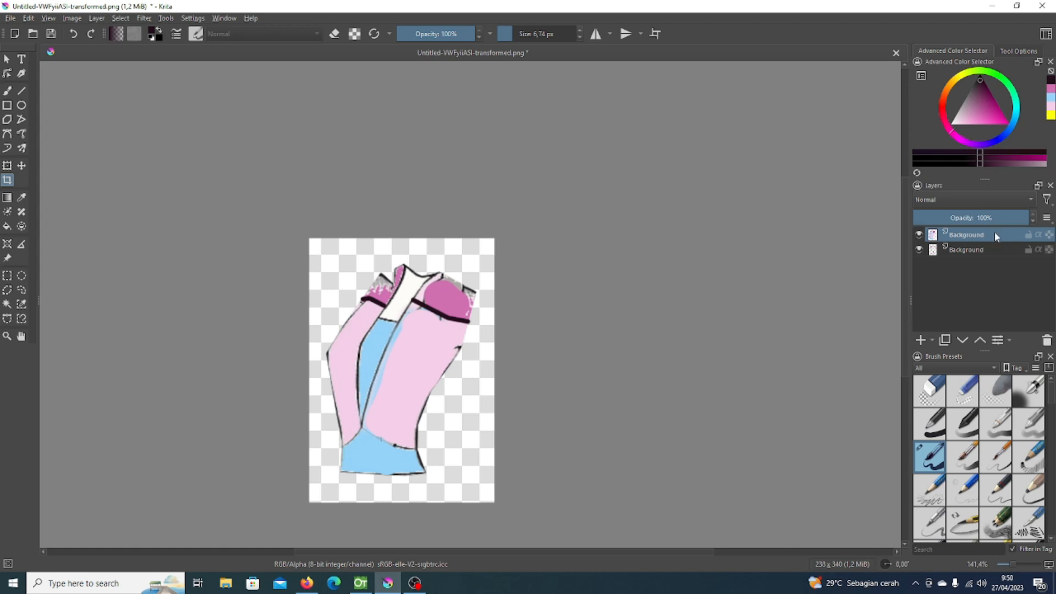
Set the copied torso layer to 0% opacity and show the remaining character on the layer beneath.
{"action": "left_click_drag", "start_coordinate": [1015, 218], "coordinate": [897, 225]}
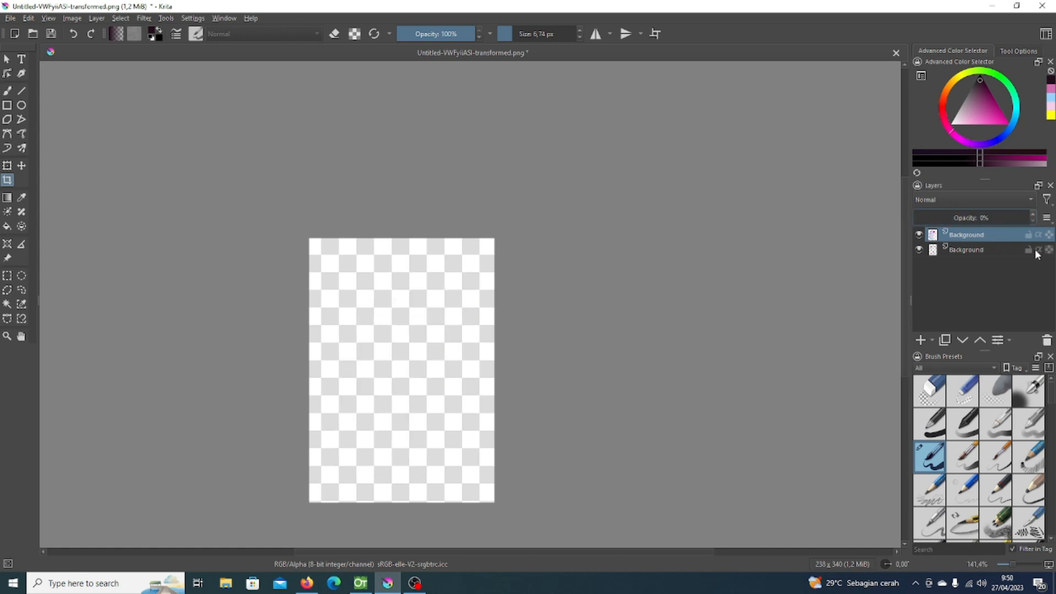
{"action": "left_click", "coordinate": [993, 249]}
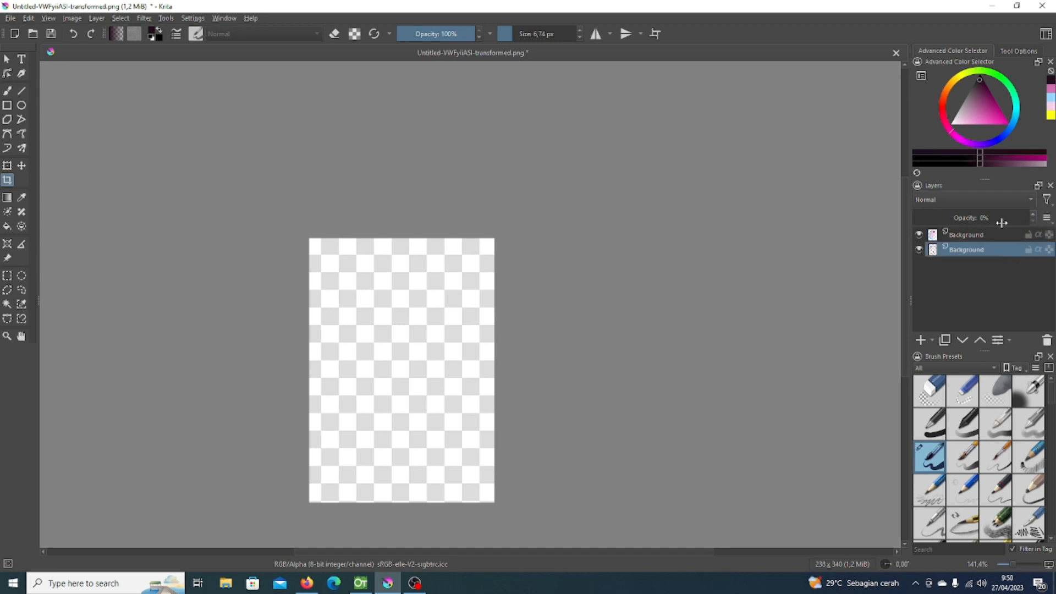
{"action": "left_click", "coordinate": [999, 236]}
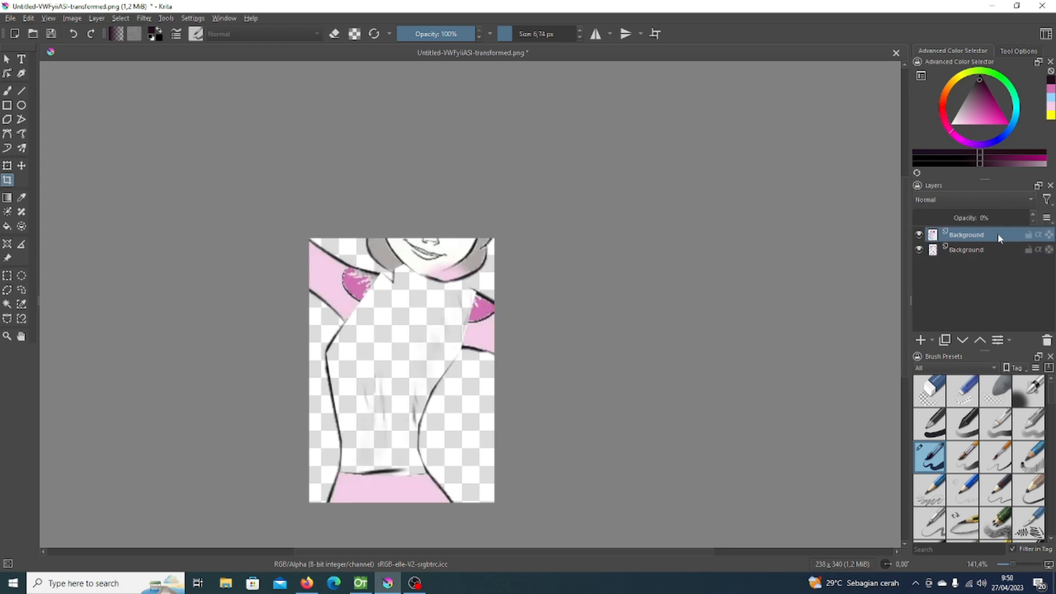
Undo the crop, the torso repaint and the earlier cut-outs back to the complete character on a single layer.
{"action": "key", "text": "ctrl+z"}
{"action": "key", "text": "ctrl+z"}
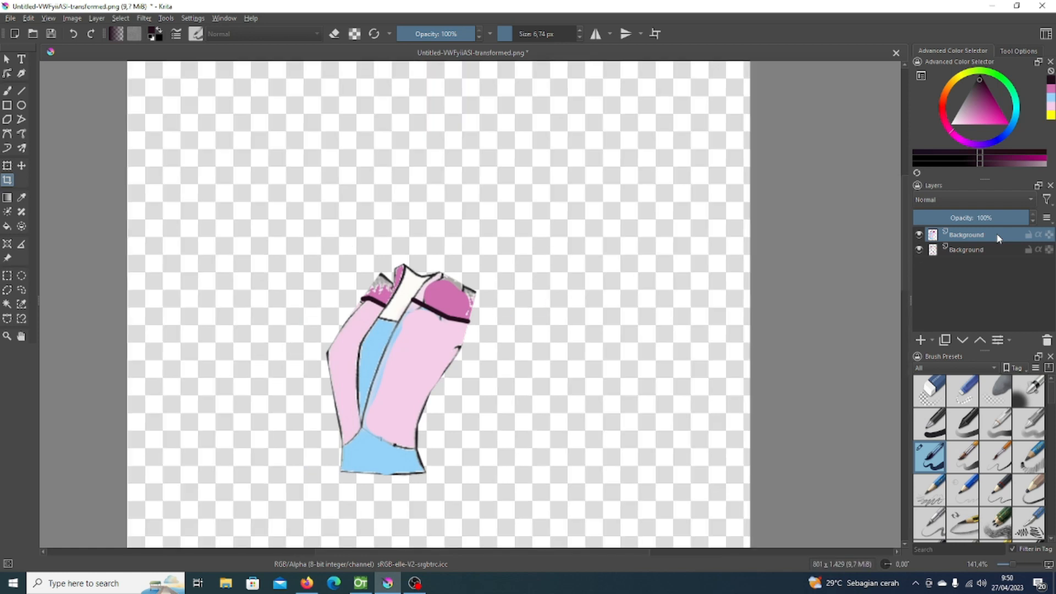
{"action": "key", "text": "ctrl+z"}
{"action": "key", "text": "ctrl+z"}
{"action": "key", "text": "ctrl+z"}
{"action": "key", "text": "ctrl+z"}
{"action": "key", "text": "ctrl+z"}
{"action": "key", "text": "ctrl+z"}
{"action": "key", "text": "ctrl+z"}
{"action": "key", "text": "ctrl+z"}
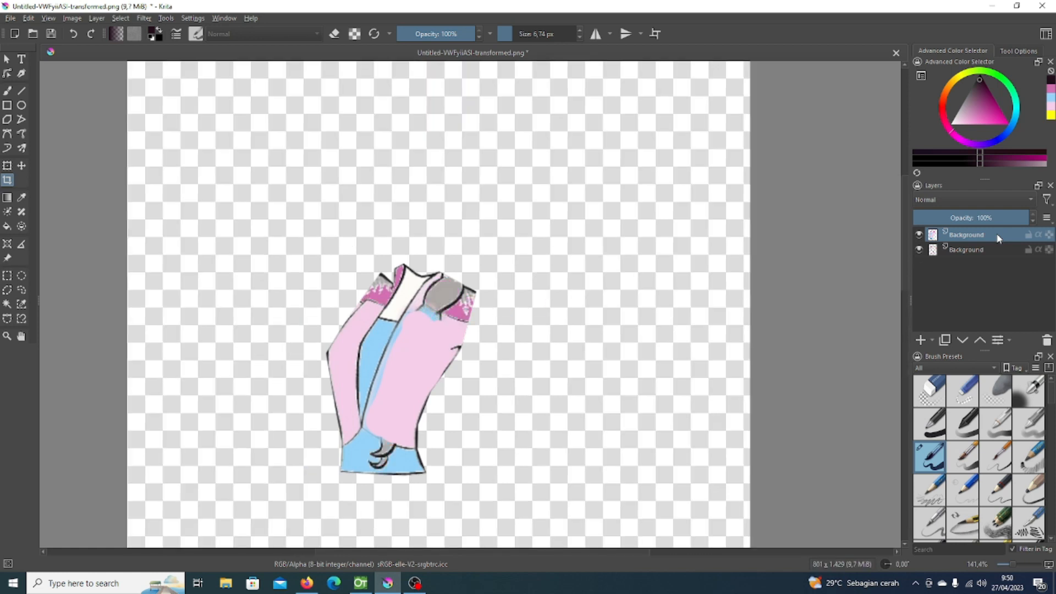
{"action": "key", "text": "ctrl+z"}
{"action": "key", "text": "ctrl+z"}
{"action": "key", "text": "ctrl+z"}
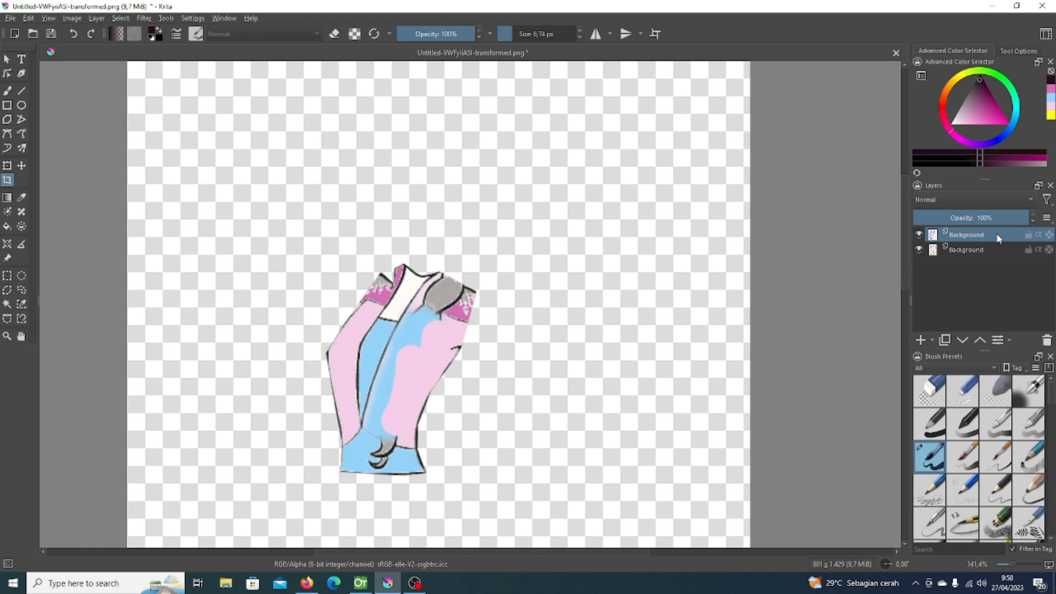
{"action": "key", "text": "ctrl+z"}
{"action": "key", "text": "ctrl+z"}
{"action": "key", "text": "ctrl+z"}
{"action": "key", "text": "ctrl+z"}
{"action": "key", "text": "ctrl+z"}
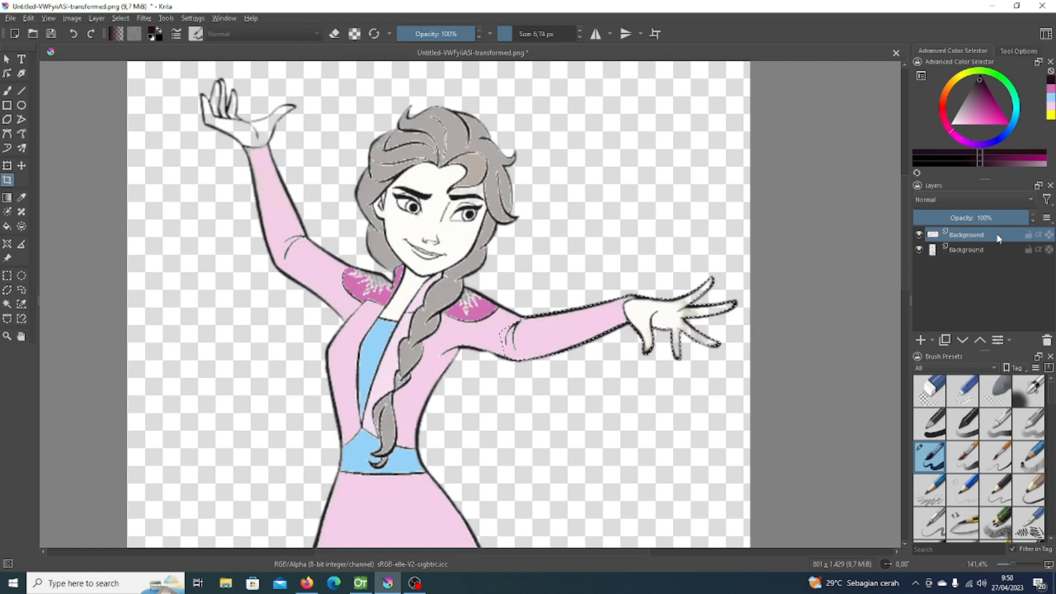
{"action": "left_click_drag", "start_coordinate": [1026, 219], "coordinate": [914, 220]}
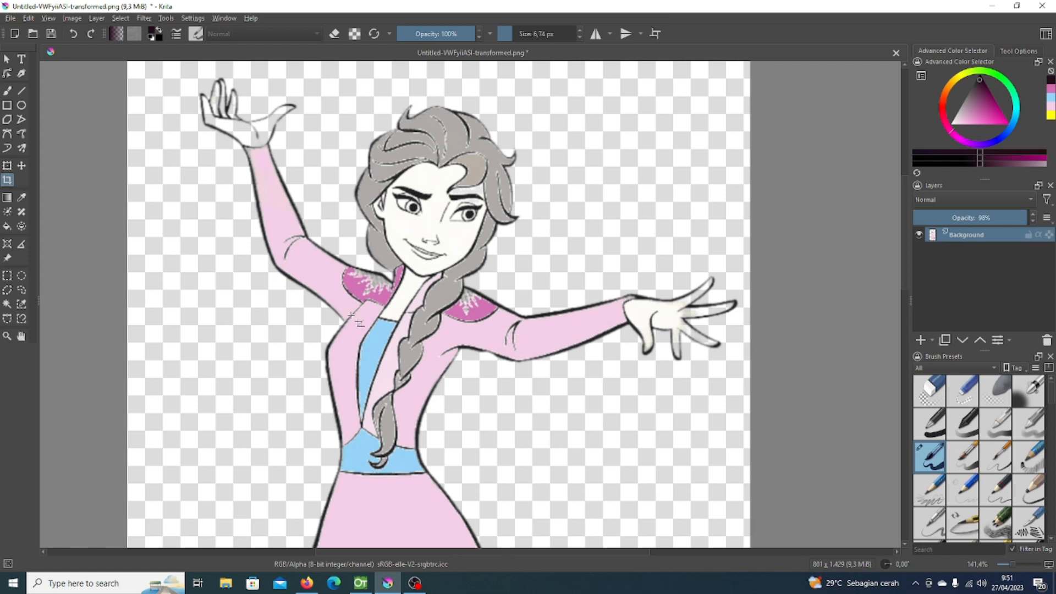
Choose the polygonal selection for the full character and undo the Background layer's last opacity change, restoring it to 100%.
{"action": "scroll", "coordinate": [429, 335], "scroll_direction": "down", "scroll_amount": 5}
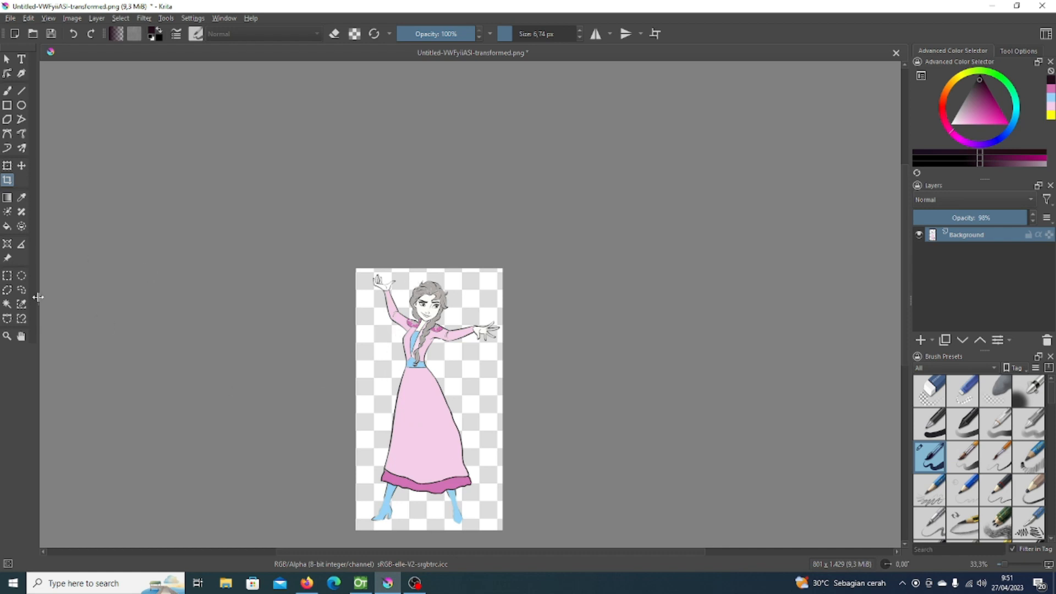
{"action": "scroll", "coordinate": [410, 500], "scroll_direction": "up", "scroll_amount": 2}
{"action": "scroll", "coordinate": [212, 420], "scroll_direction": "down", "scroll_amount": 2}
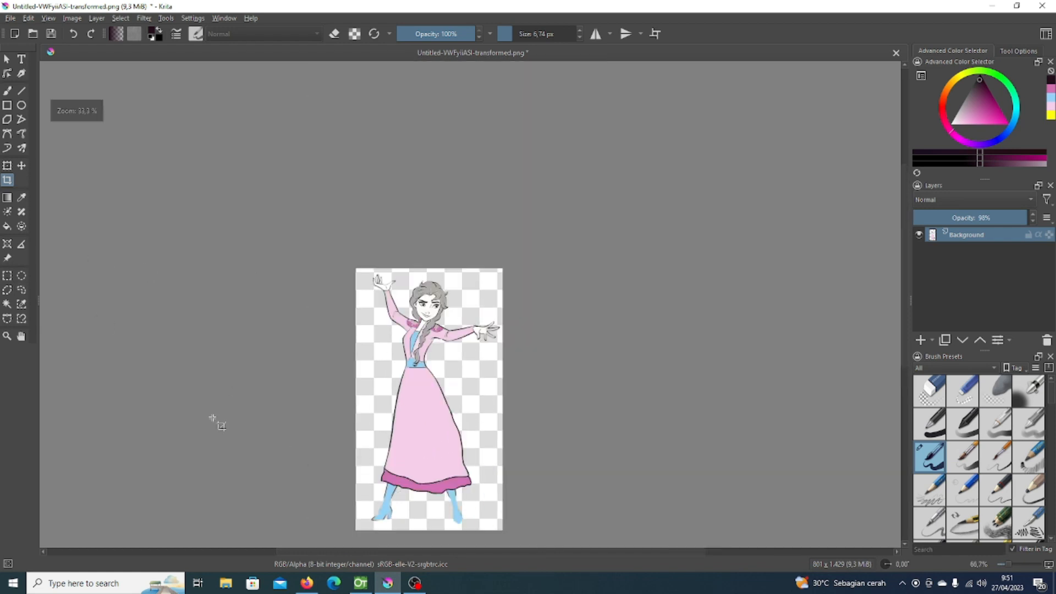
{"action": "left_click", "coordinate": [7, 290]}
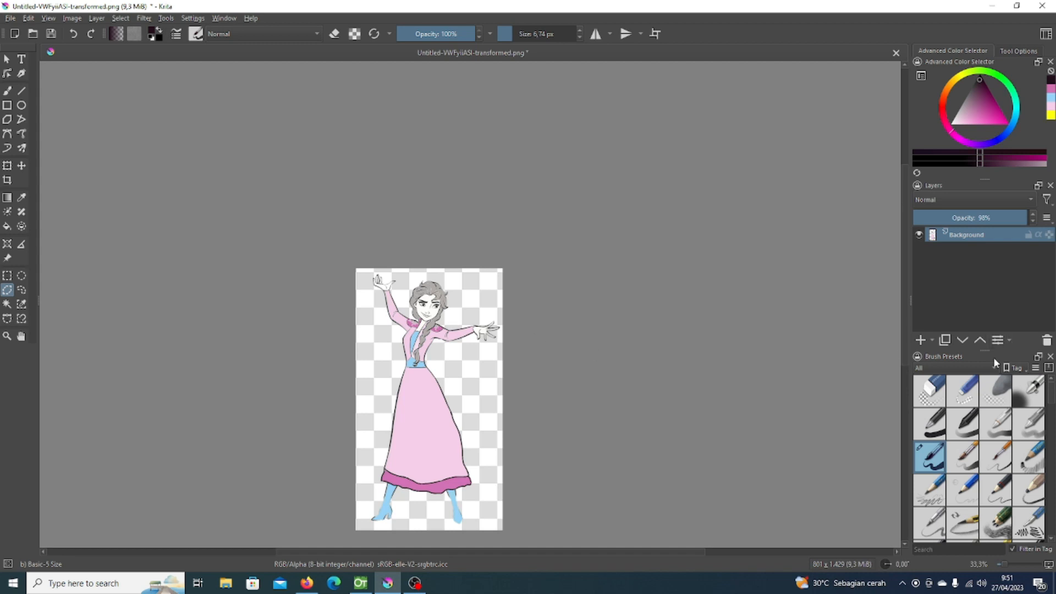
{"action": "left_click_drag", "start_coordinate": [907, 362], "coordinate": [902, 419]}
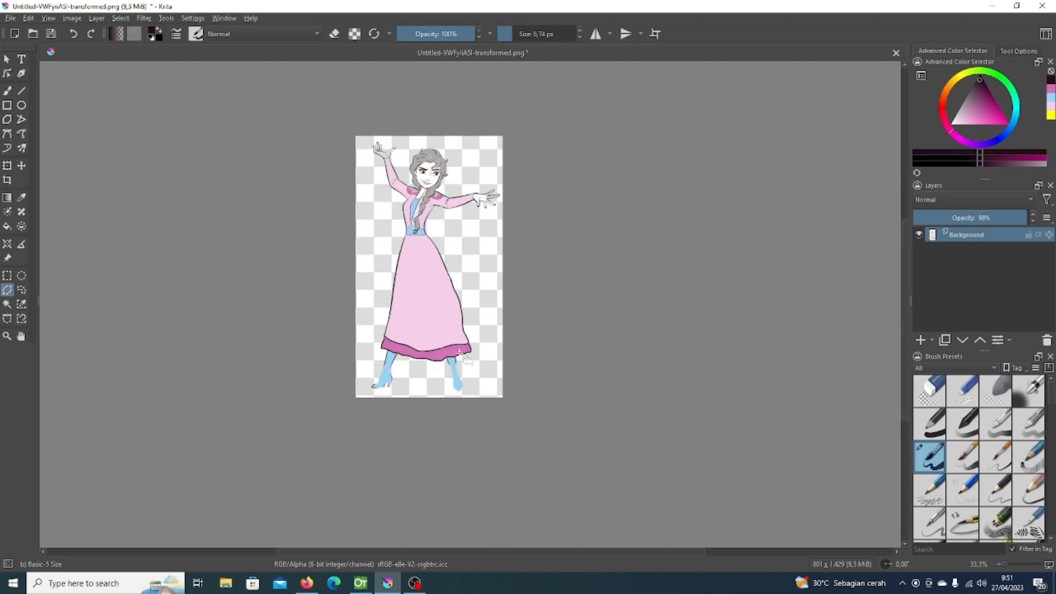
{"action": "scroll", "coordinate": [438, 317], "scroll_direction": "up", "scroll_amount": 2}
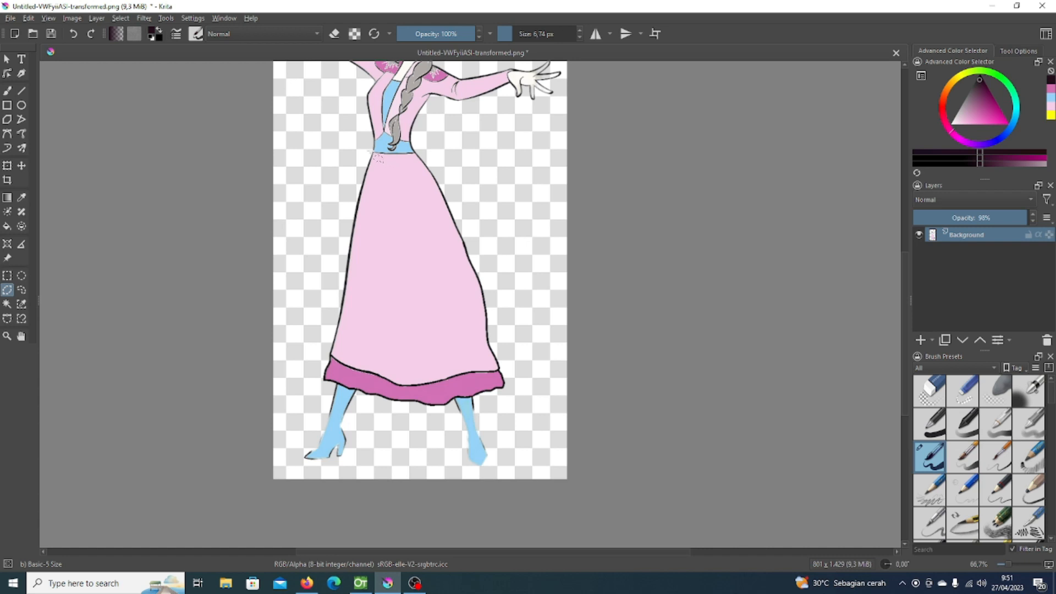
{"action": "left_click", "coordinate": [364, 183]}
{"action": "key", "text": "ctrl+z"}
Start a polygonal selection at the waist and trace the skirt's left edge down past the hem to the left leg.
{"action": "scroll", "coordinate": [381, 160], "scroll_direction": "up", "scroll_amount": 1}
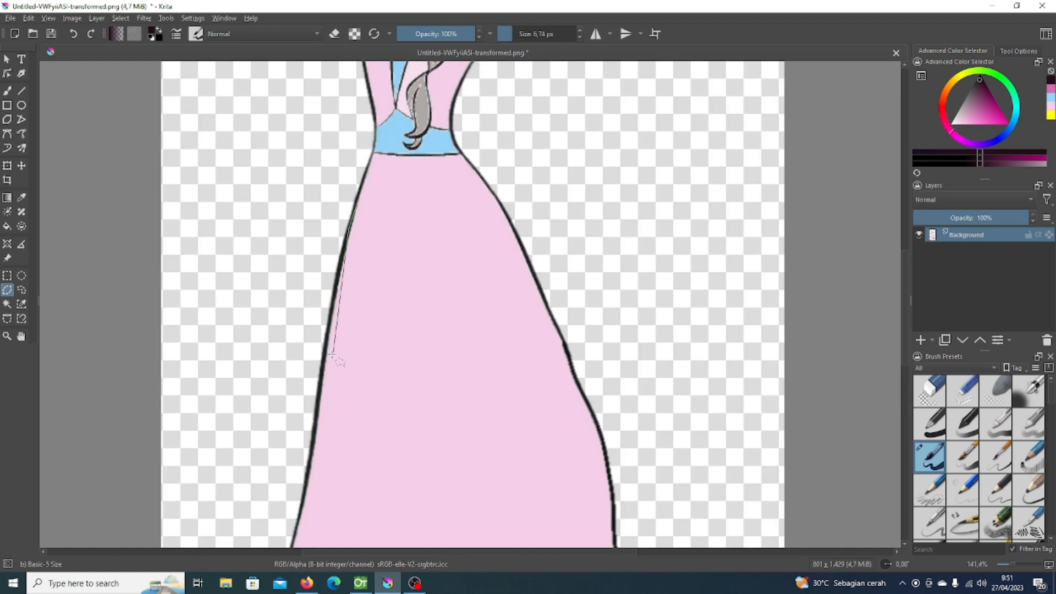
{"action": "scroll", "coordinate": [319, 378], "scroll_direction": "down", "scroll_amount": 2}
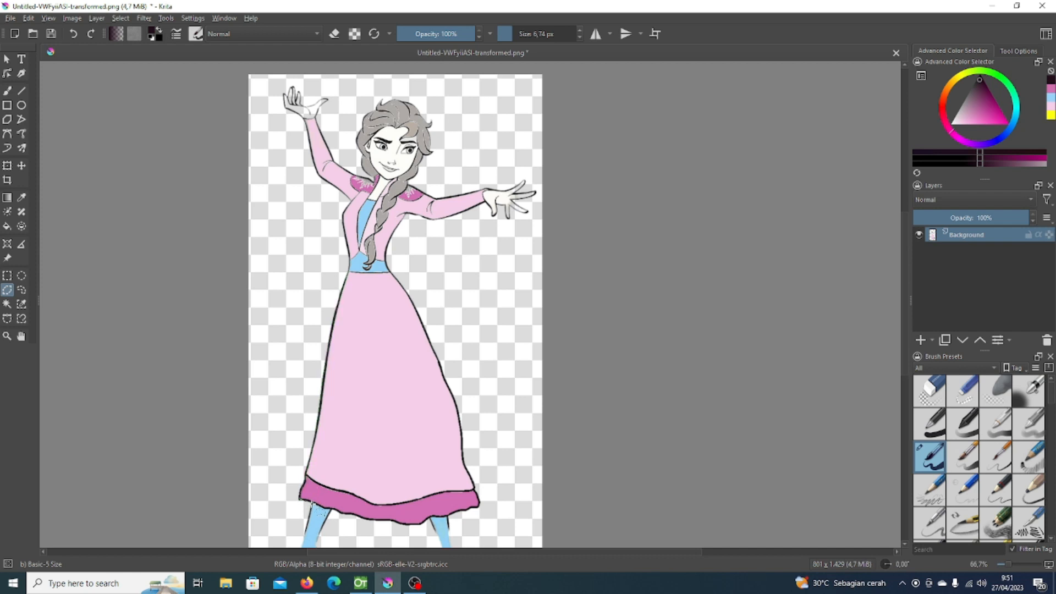
{"action": "scroll", "coordinate": [312, 503], "scroll_direction": "down", "scroll_amount": 1}
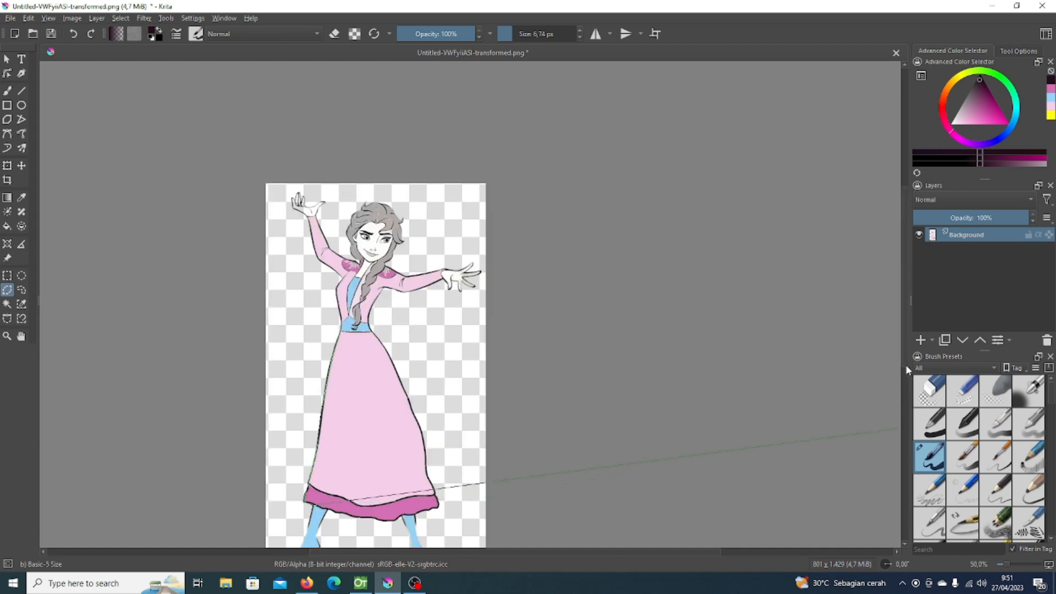
{"action": "scroll", "coordinate": [907, 396], "scroll_direction": "down", "scroll_amount": 2}
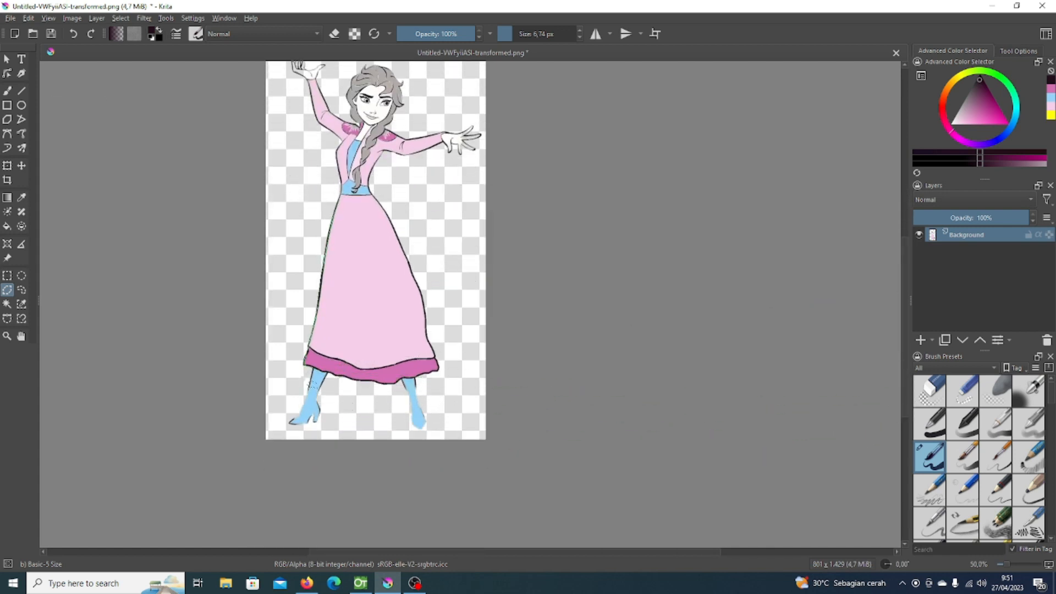
{"action": "scroll", "coordinate": [310, 378], "scroll_direction": "up", "scroll_amount": 2}
{"action": "scroll", "coordinate": [311, 379], "scroll_direction": "up", "scroll_amount": 1}
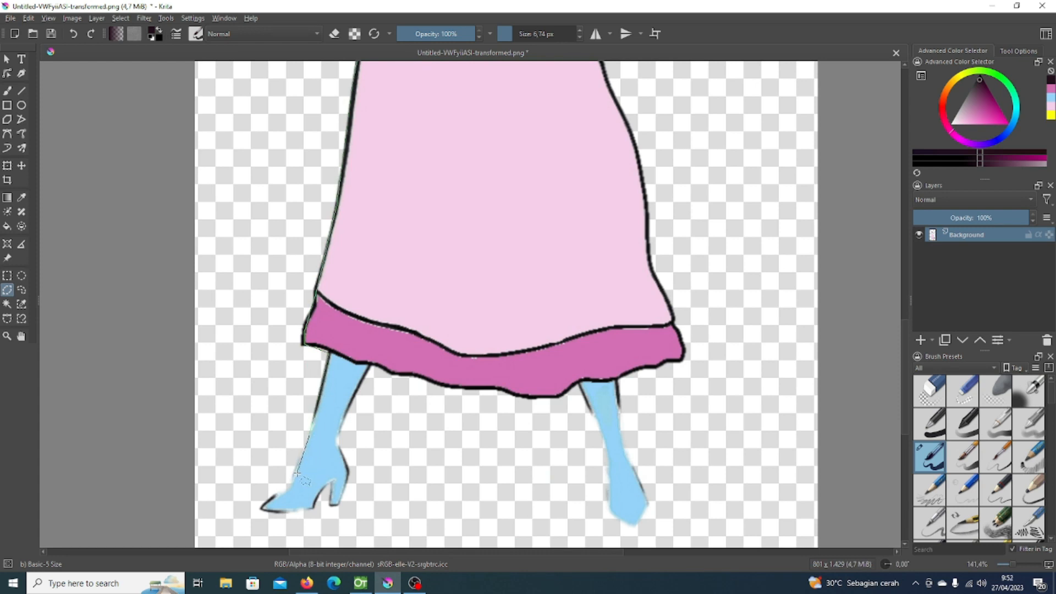
Continue the selection outline around the left high-heeled boot and back up the inner side of that leg.
{"action": "left_click", "coordinate": [296, 474]}
{"action": "left_click", "coordinate": [286, 491]}
{"action": "left_click", "coordinate": [264, 507]}
{"action": "left_click", "coordinate": [317, 510]}
{"action": "left_click", "coordinate": [336, 509]}
{"action": "left_click", "coordinate": [348, 471]}
{"action": "left_click", "coordinate": [339, 442]}
{"action": "left_click", "coordinate": [339, 425]}
{"action": "left_click", "coordinate": [356, 396]}
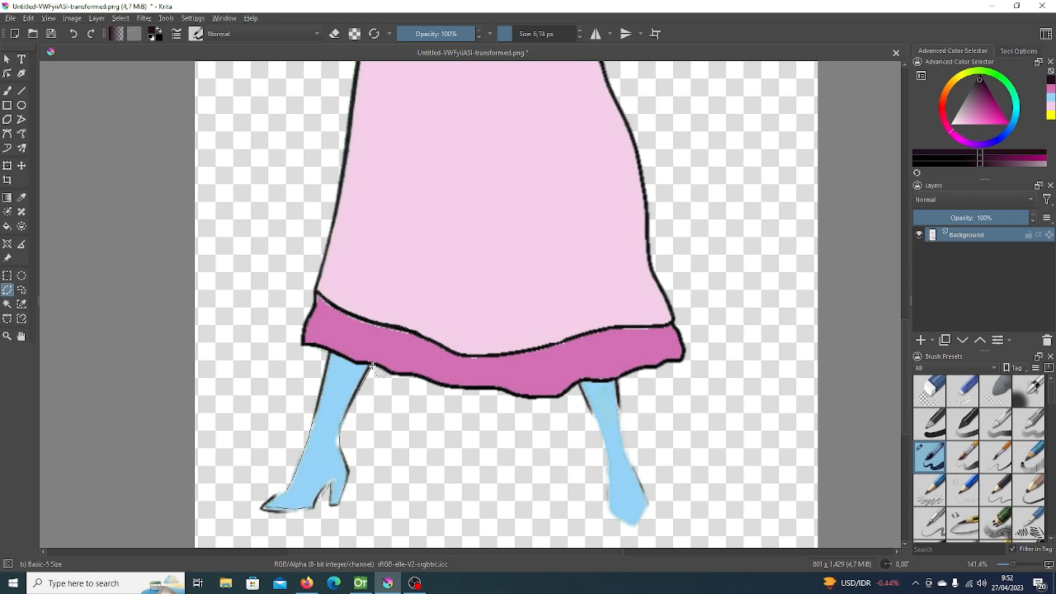
Trace the selection along the wavy lower hem of the skirt from the left leg to the right leg.
{"action": "left_click", "coordinate": [374, 364]}
{"action": "left_click", "coordinate": [419, 375]}
{"action": "left_click", "coordinate": [439, 384]}
{"action": "left_click", "coordinate": [500, 389]}
{"action": "left_click", "coordinate": [556, 396]}
{"action": "left_click", "coordinate": [576, 382]}
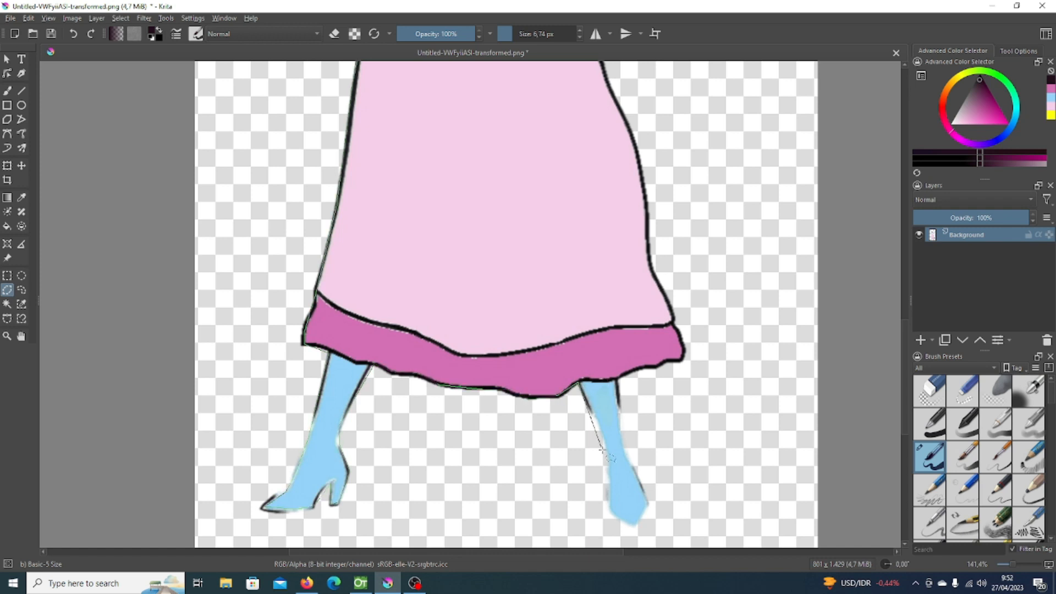
Trace the selection down around the right boot and back up that leg's outer side to the hem.
{"action": "left_click", "coordinate": [607, 452]}
{"action": "left_click", "coordinate": [609, 493]}
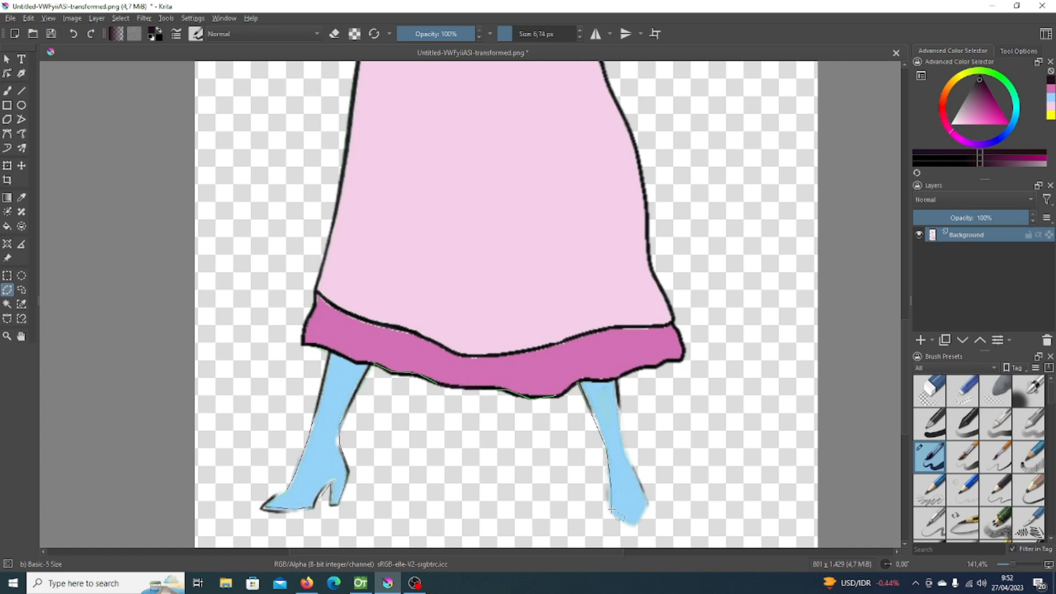
{"action": "left_click", "coordinate": [633, 525]}
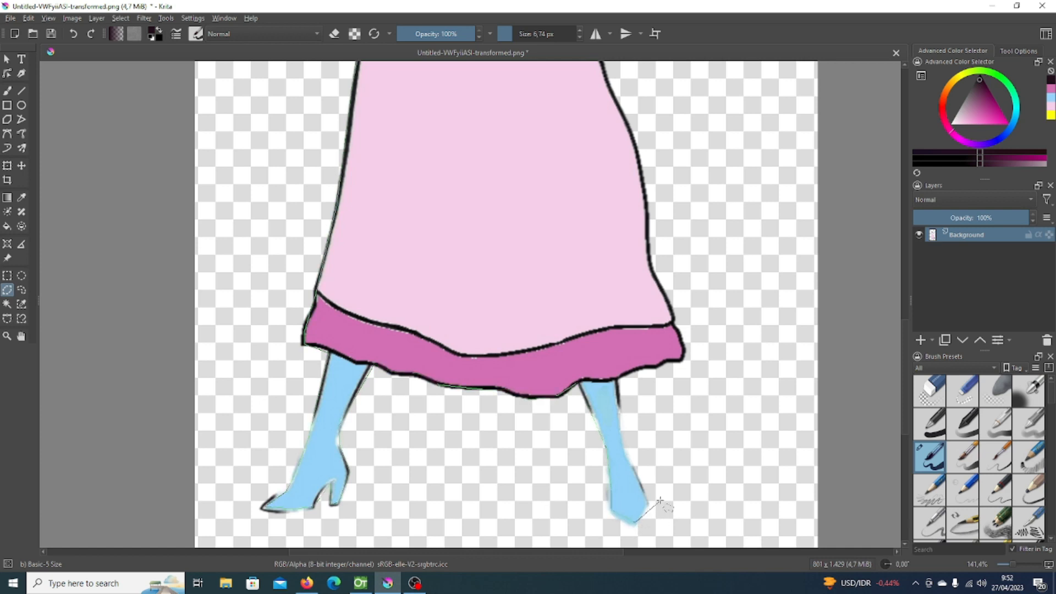
{"action": "left_click", "coordinate": [650, 501]}
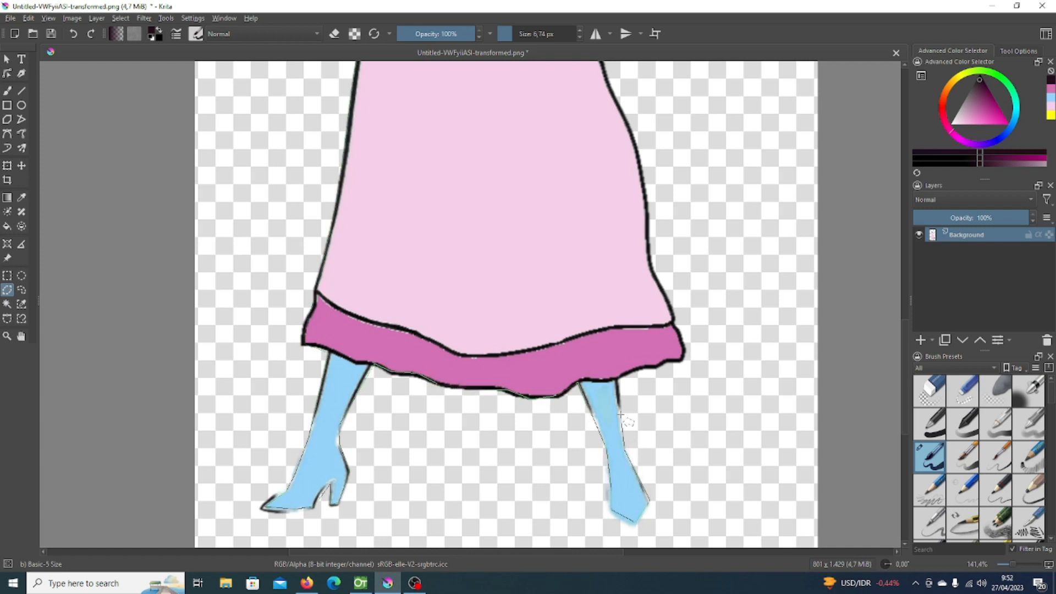
{"action": "left_click", "coordinate": [618, 381]}
Trace the selection around the hem's right end and up the skirt's right edge to just below the waist.
{"action": "double_click", "coordinate": [685, 330]}
{"action": "left_click", "coordinate": [675, 321]}
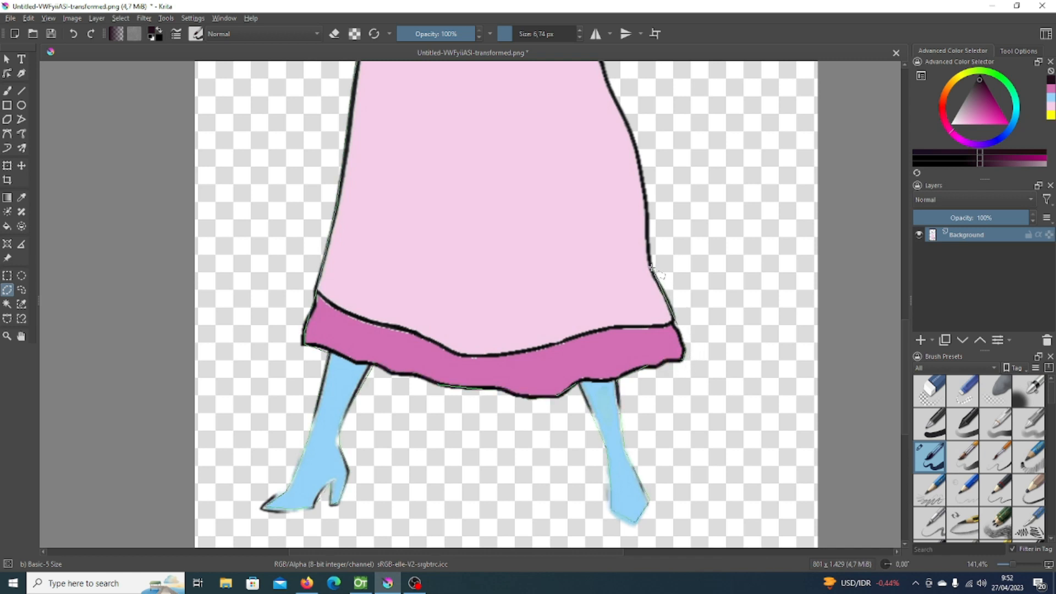
{"action": "left_click", "coordinate": [649, 258]}
{"action": "left_click", "coordinate": [641, 165]}
{"action": "left_click_drag", "start_coordinate": [905, 377], "coordinate": [906, 312]}
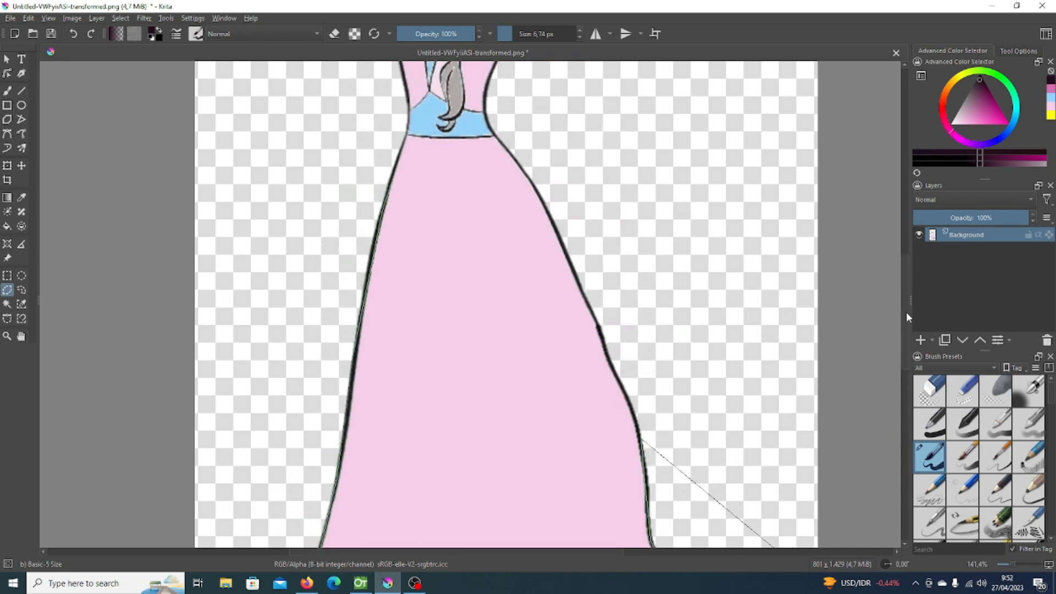
{"action": "left_click", "coordinate": [612, 369]}
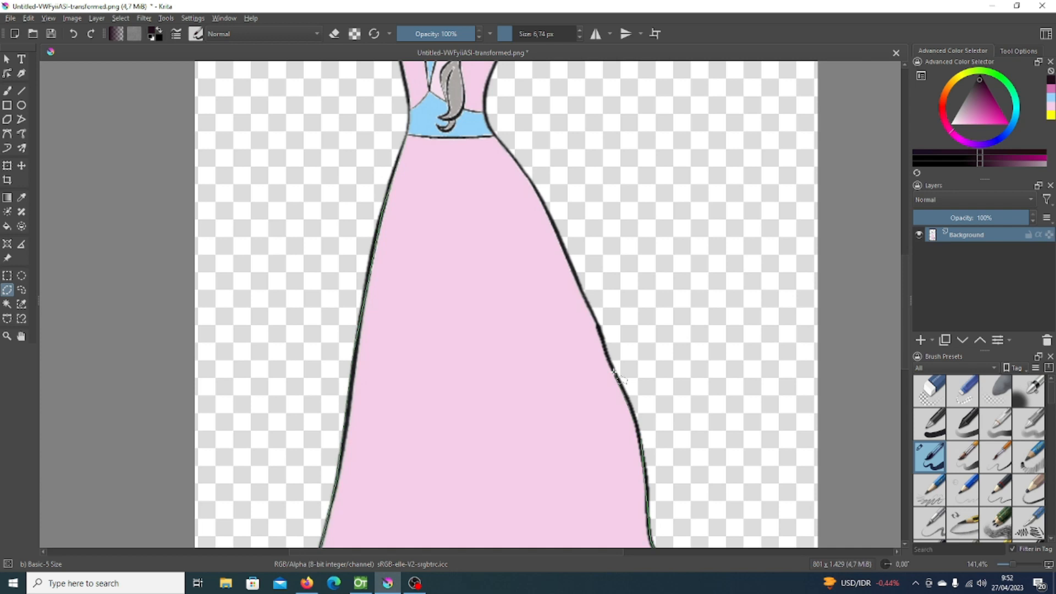
{"action": "left_click", "coordinate": [563, 237]}
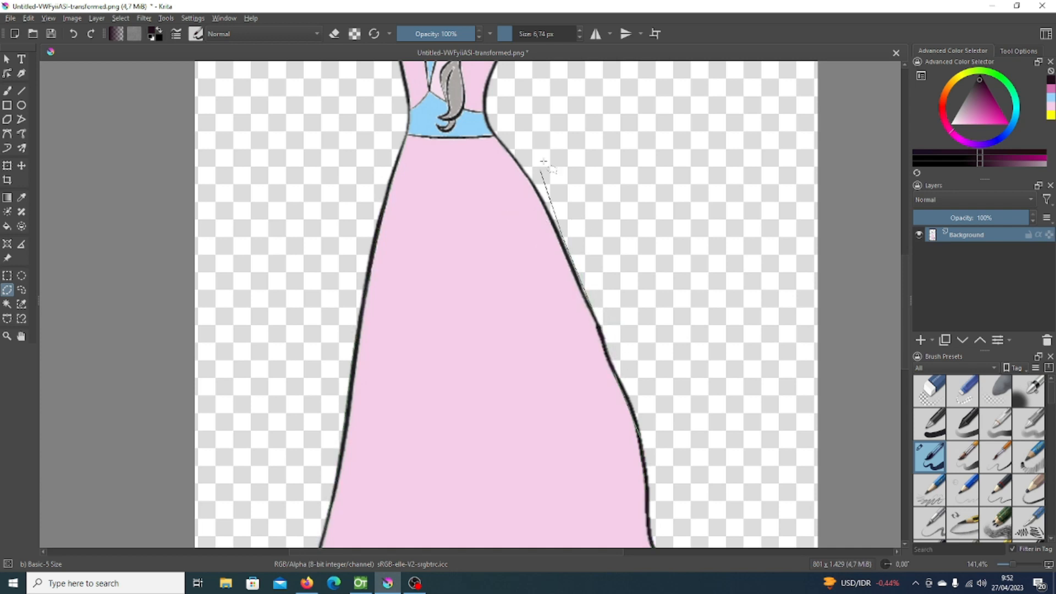
{"action": "left_click", "coordinate": [520, 165]}
Follow the lower edge of the blue belt across the waist and close the selection around the skirt and legs.
{"action": "left_click", "coordinate": [493, 134]}
{"action": "left_click", "coordinate": [438, 137]}
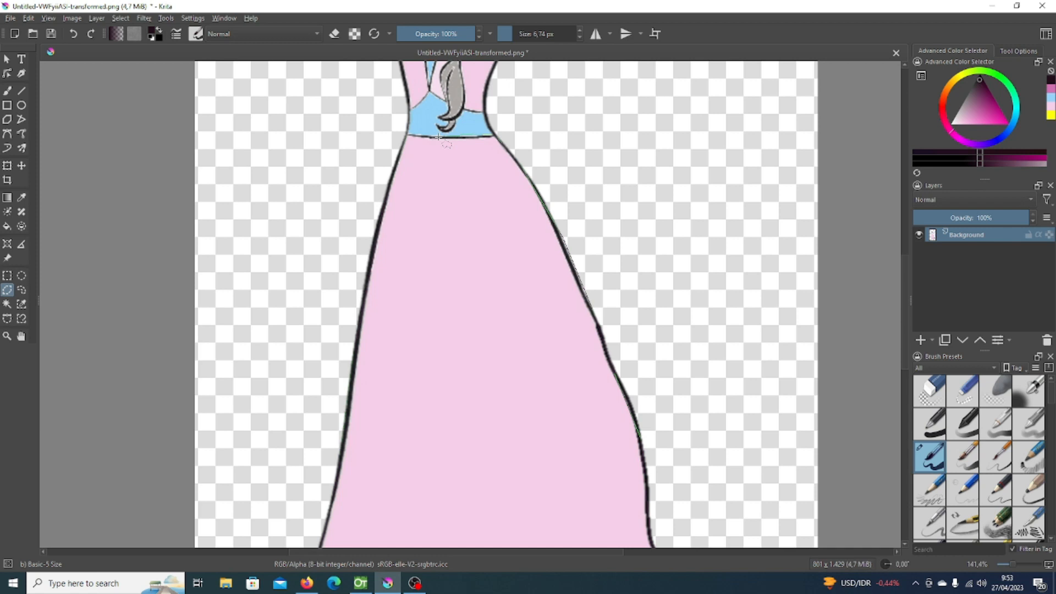
{"action": "left_click", "coordinate": [423, 136]}
{"action": "left_click", "coordinate": [407, 135]}
{"action": "scroll", "coordinate": [497, 281], "scroll_direction": "down", "scroll_amount": 2}
{"action": "left_click_drag", "start_coordinate": [905, 263], "coordinate": [906, 297]}
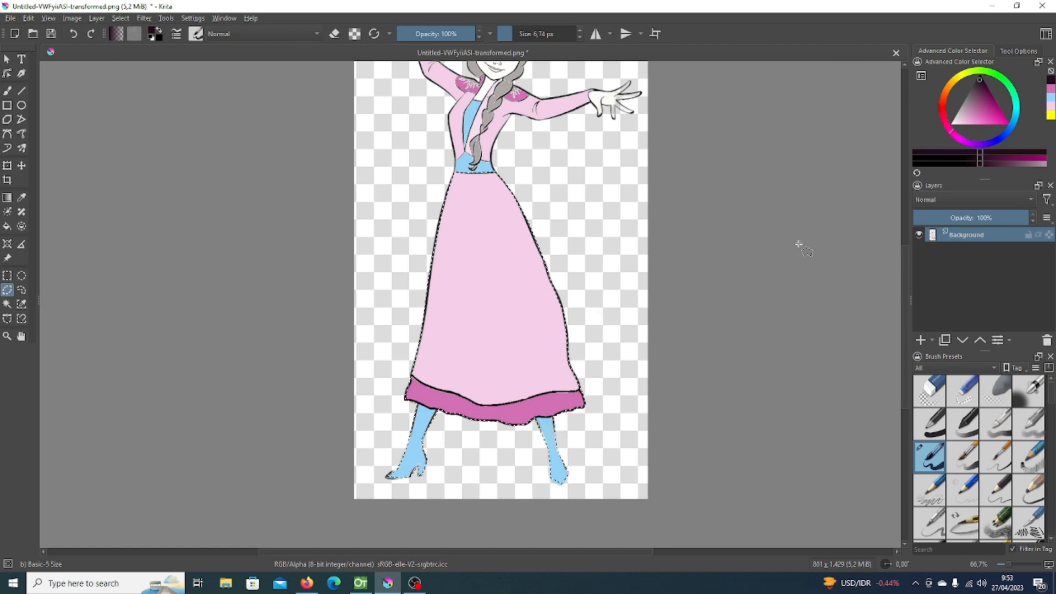
Copy the selected skirt and legs to a new layer and set the original character layer beneath to 0% opacity.
{"action": "right_click", "coordinate": [500, 254]}
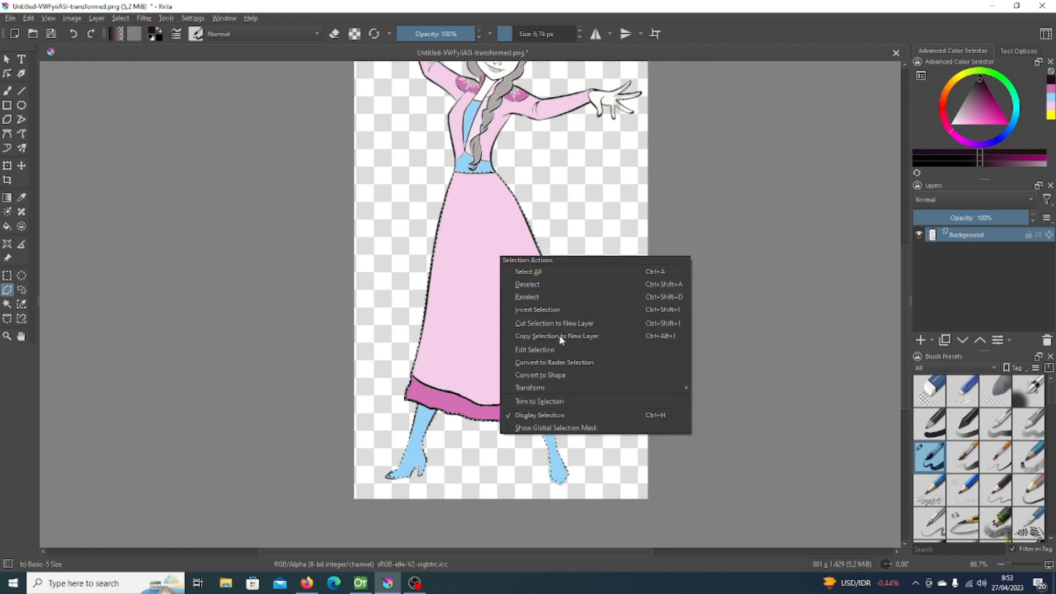
{"action": "left_click", "coordinate": [578, 336]}
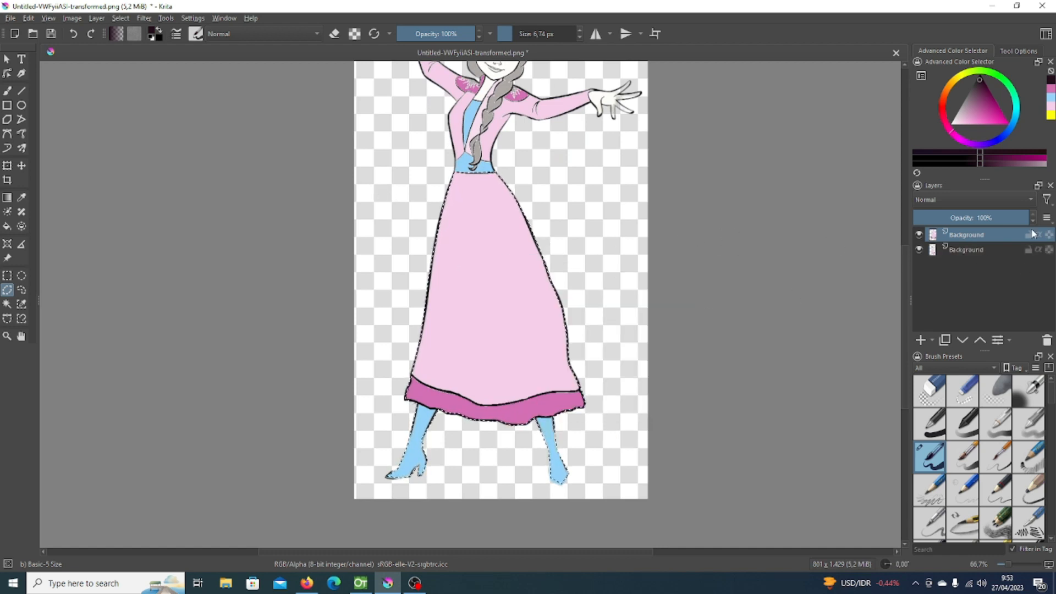
{"action": "left_click", "coordinate": [976, 250]}
{"action": "left_click_drag", "start_coordinate": [1015, 218], "coordinate": [916, 217]}
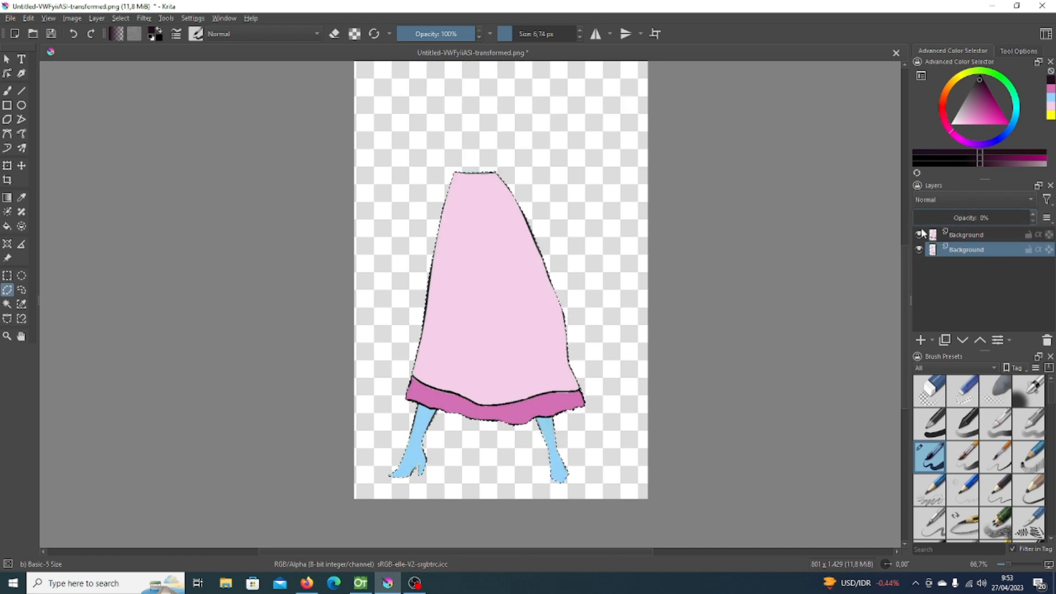
{"action": "left_click", "coordinate": [954, 236]}
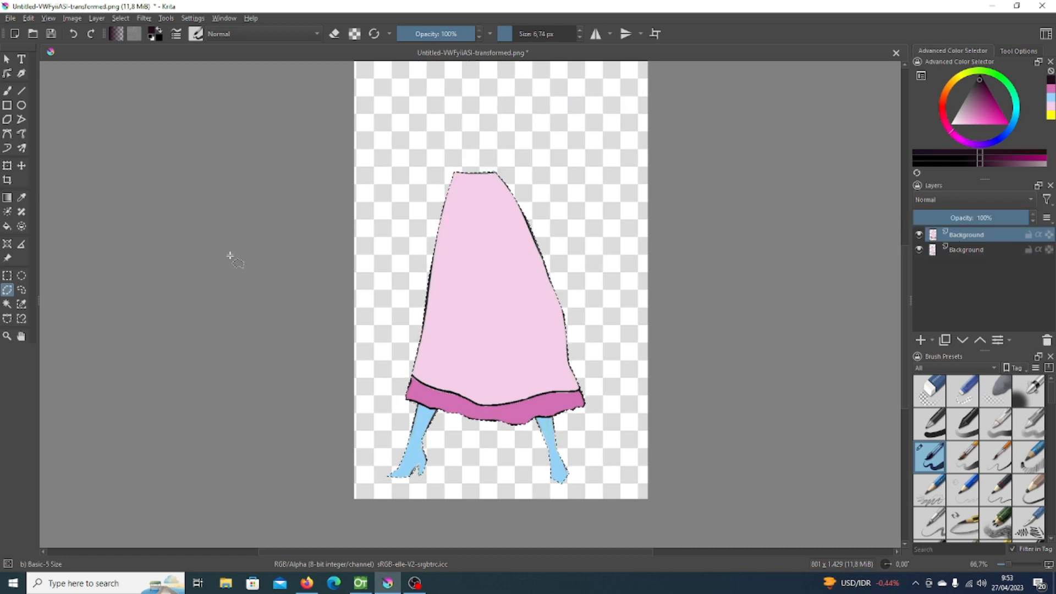
Clear the selection and crop the canvas around the skirt and legs to about 600 × 947 px.
{"action": "right_click", "coordinate": [478, 304]}
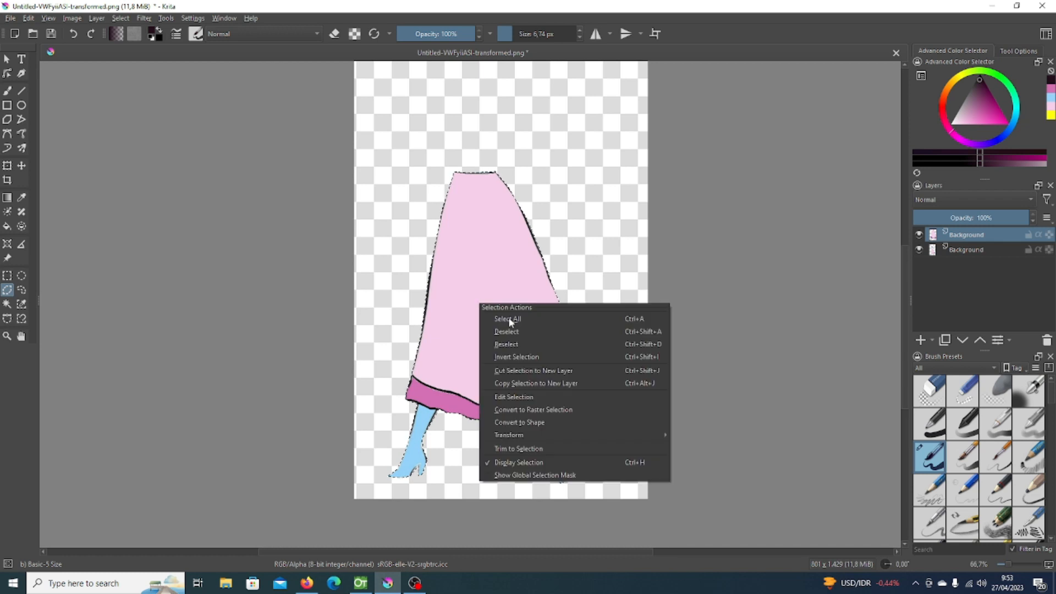
{"action": "left_click", "coordinate": [515, 332]}
{"action": "left_click", "coordinate": [7, 183]}
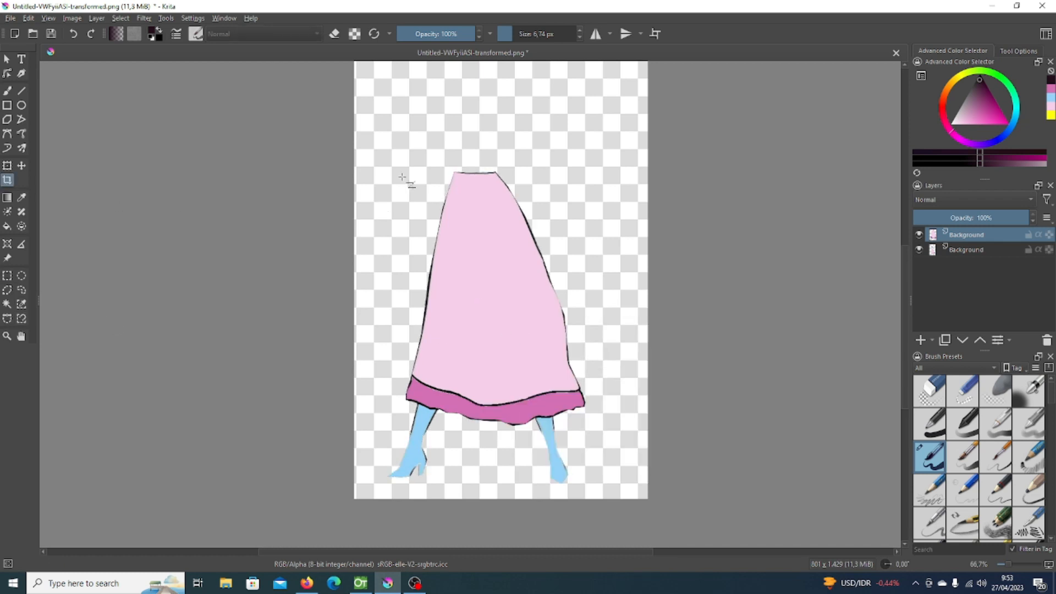
{"action": "left_click_drag", "start_coordinate": [383, 143], "coordinate": [603, 488]}
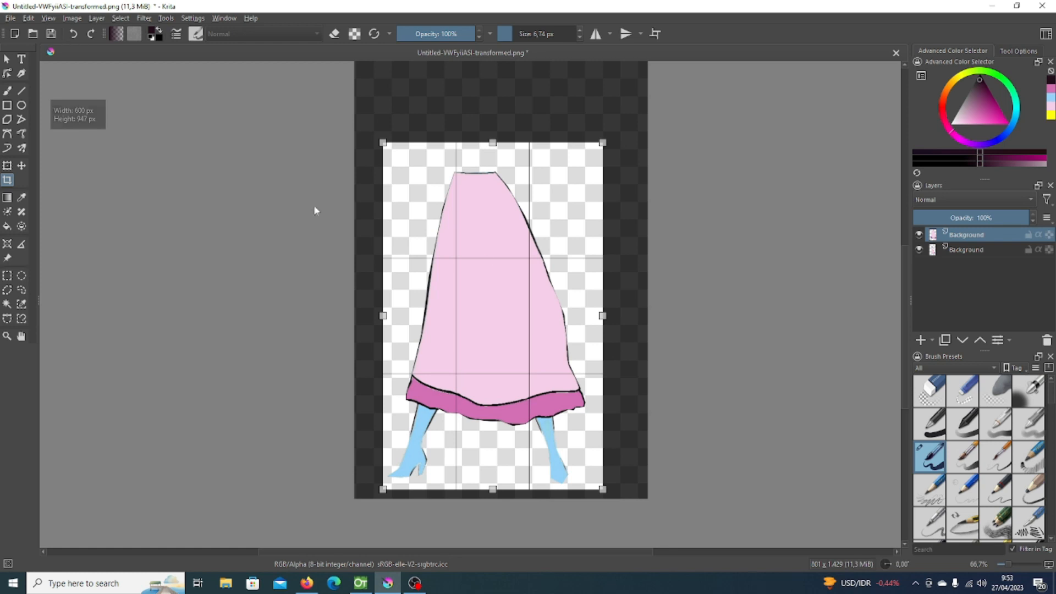
{"action": "double_click", "coordinate": [495, 270]}
Export the cropped skirt and legs as a PNG named Kaki in the Aset Animasi folder with the default PNG options.
{"action": "left_click", "coordinate": [10, 18]}
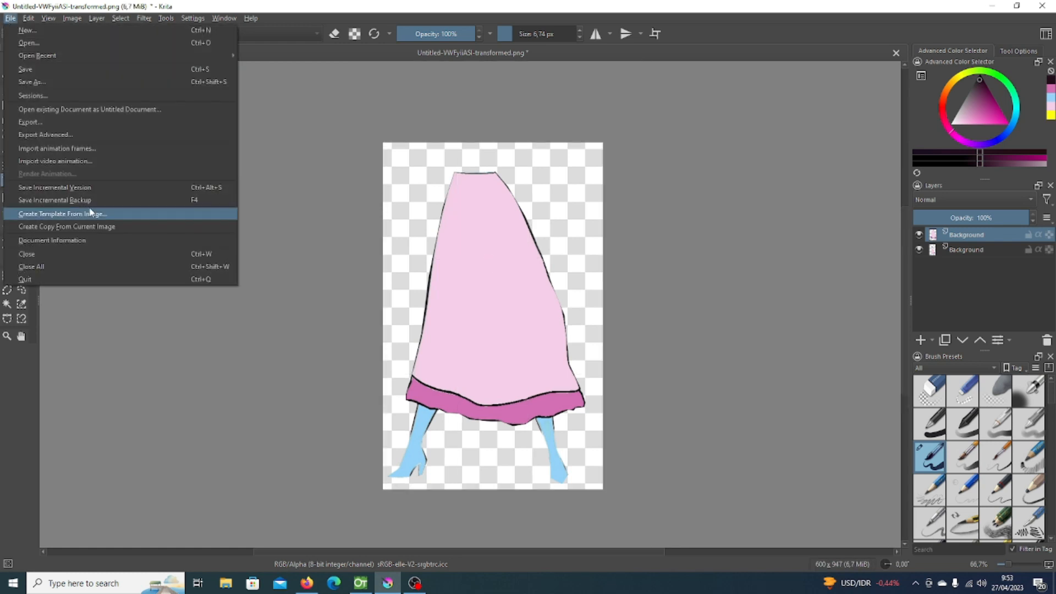
{"action": "left_click", "coordinate": [55, 127]}
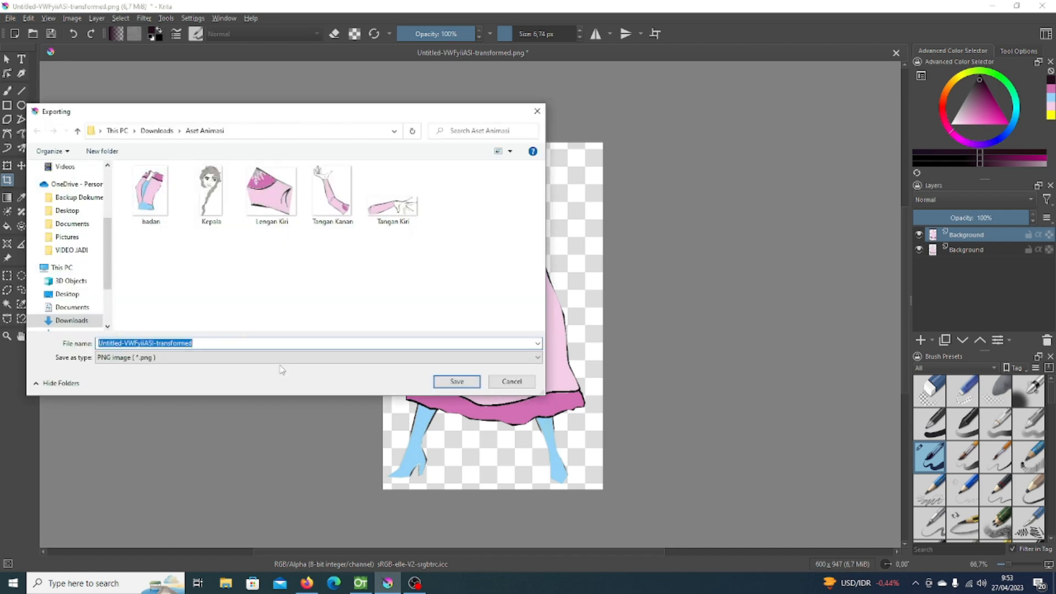
{"action": "type", "text": "Kek"}
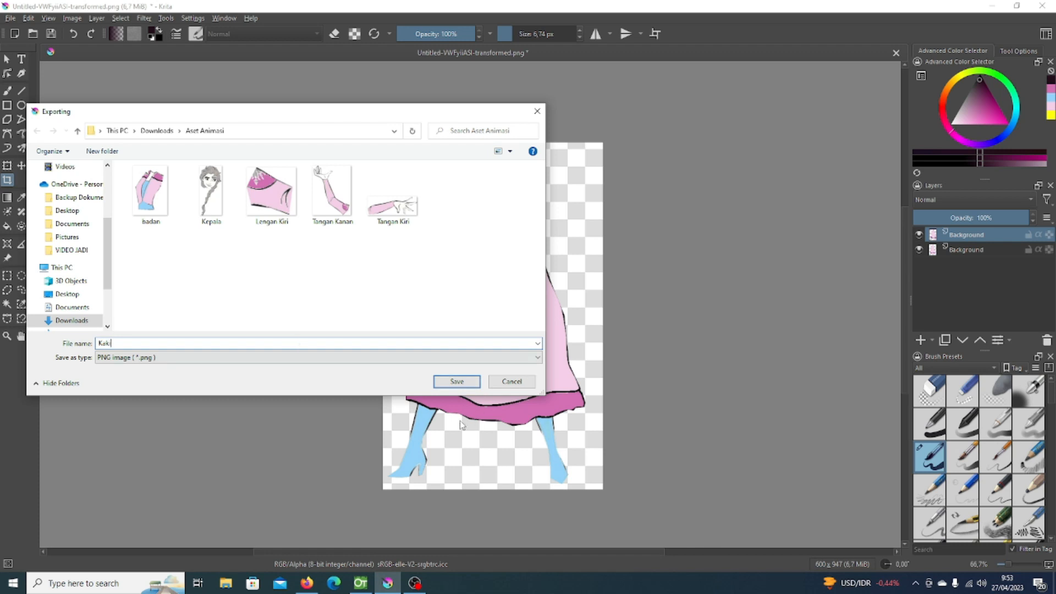
{"action": "left_click", "coordinate": [470, 385]}
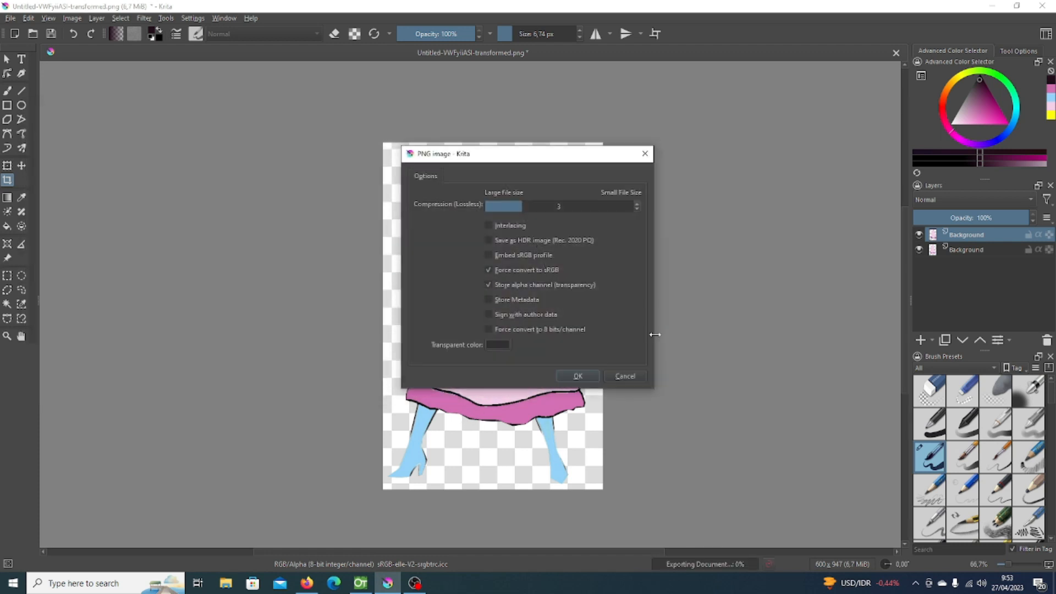
{"action": "left_click", "coordinate": [577, 376]}
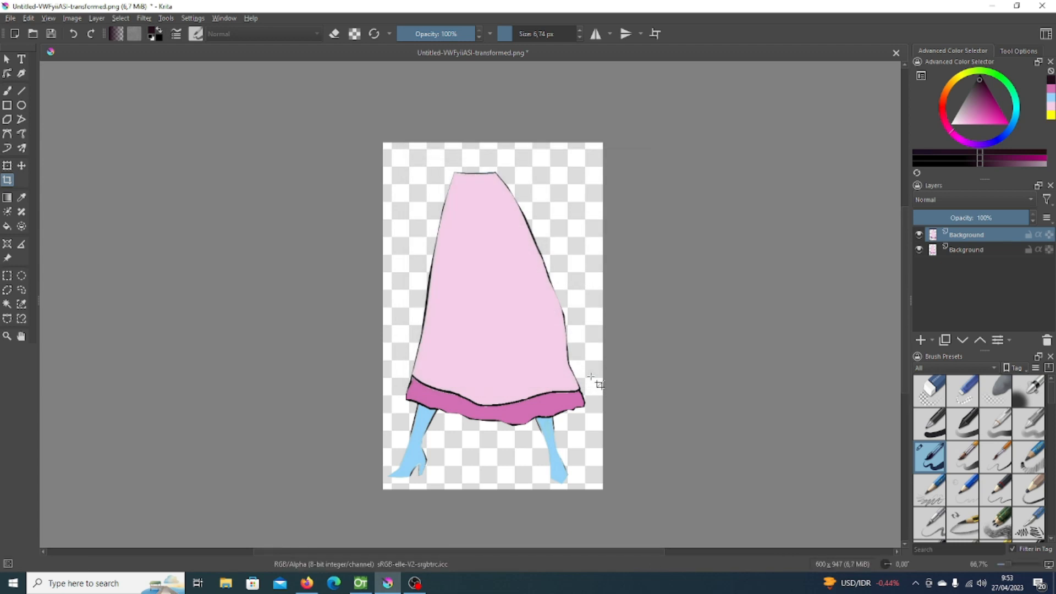
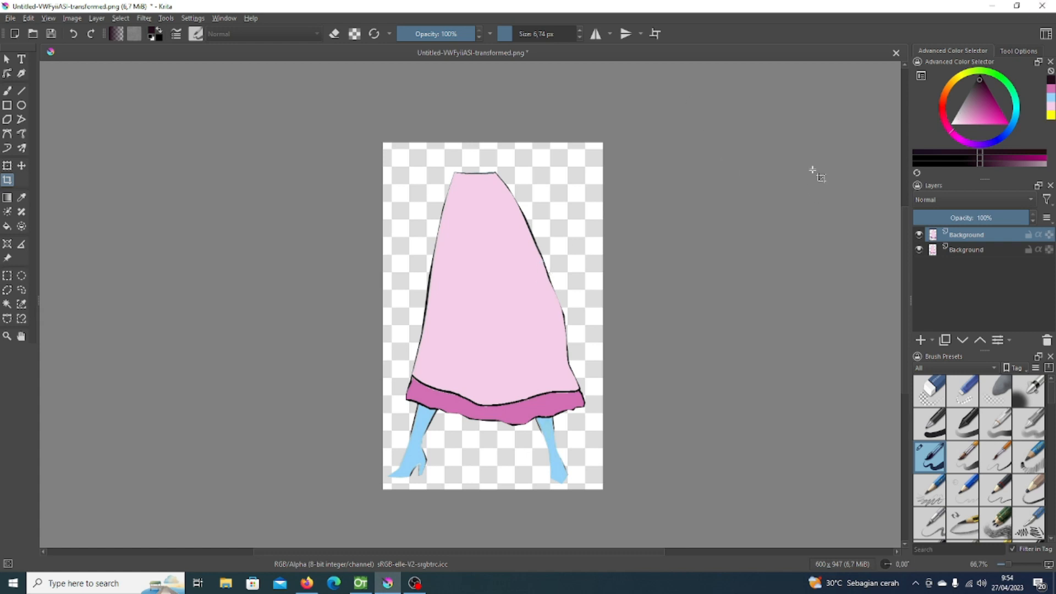
Close Krita and discard the unsaved changes to Untitled-VWFyiiASI-transformed.png.
{"action": "left_click", "coordinate": [1036, 8]}
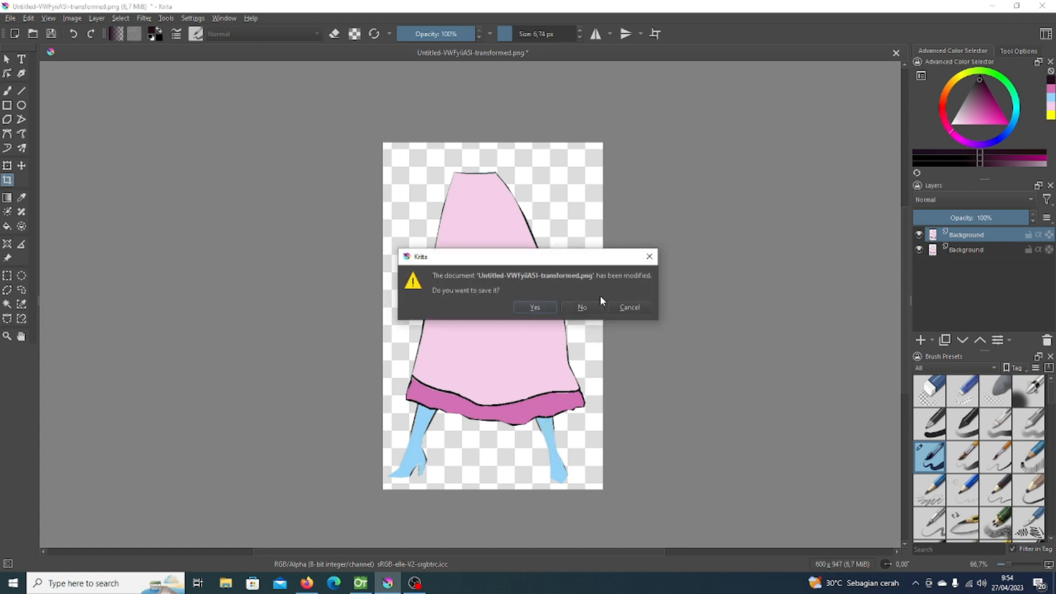
{"action": "left_click", "coordinate": [540, 312]}
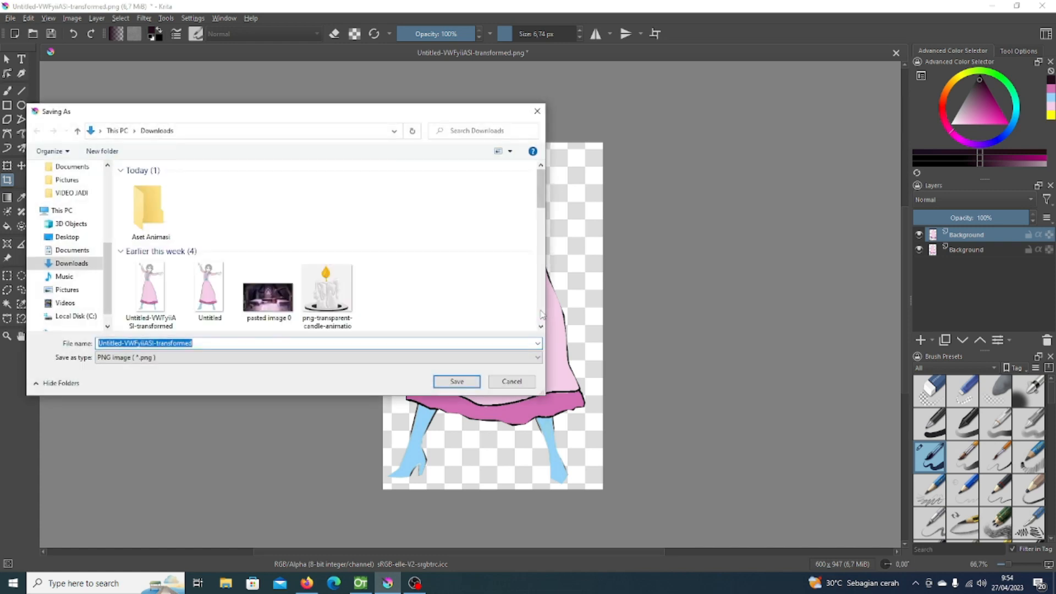
{"action": "left_click", "coordinate": [456, 382]}
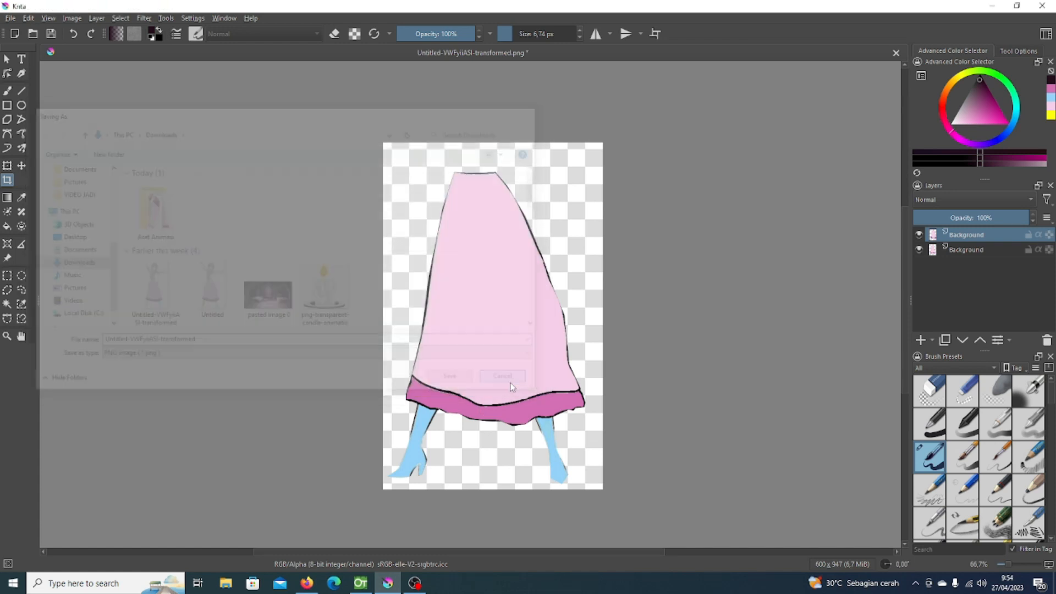
{"action": "left_click", "coordinate": [1042, 5]}
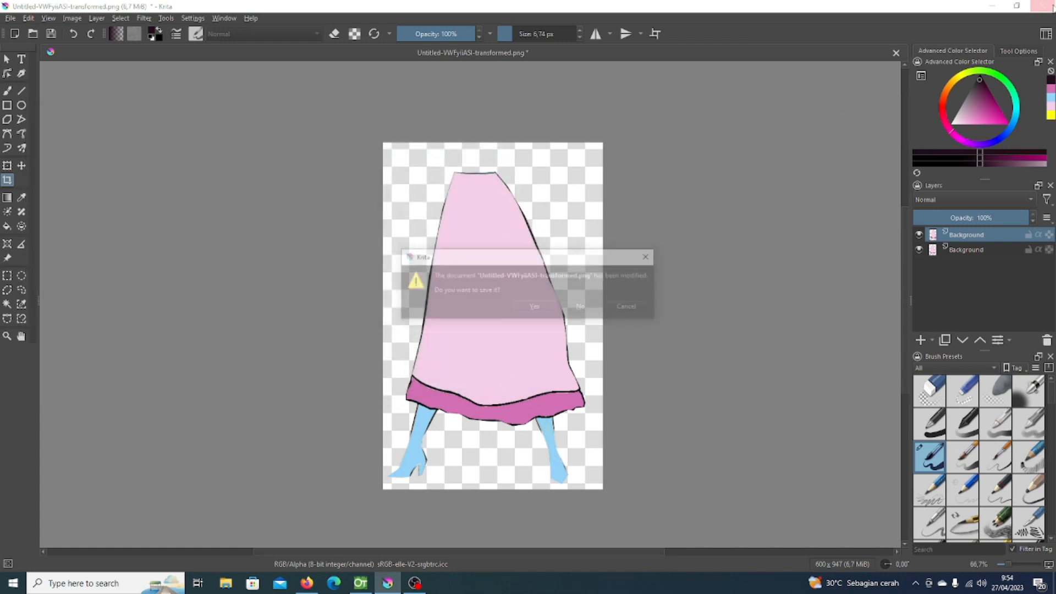
{"action": "left_click", "coordinate": [581, 312]}
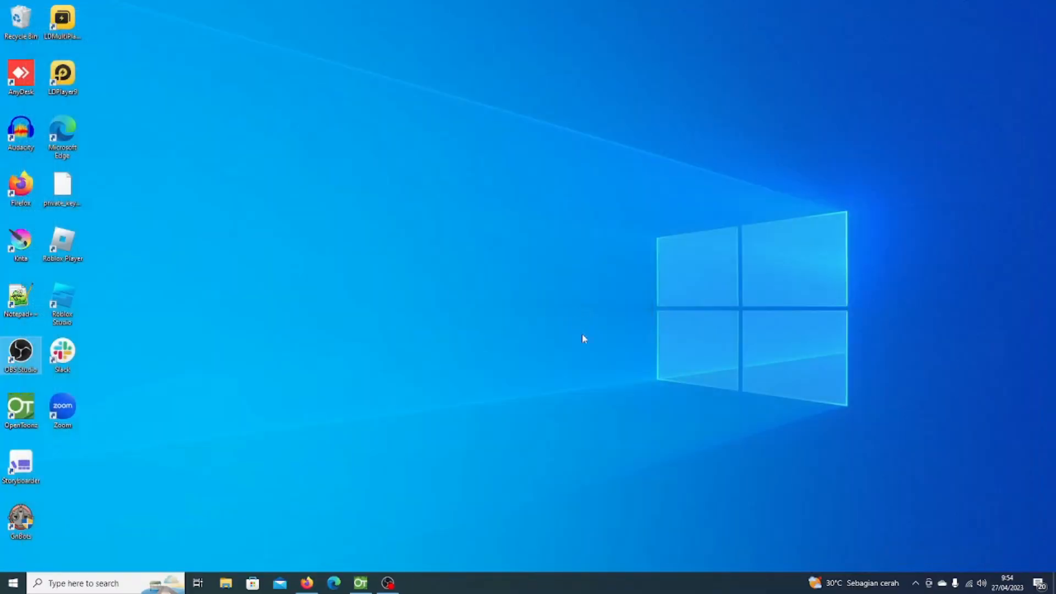
Switch to Firefox and open a new tab ready for a web search.
{"action": "left_click", "coordinate": [304, 587]}
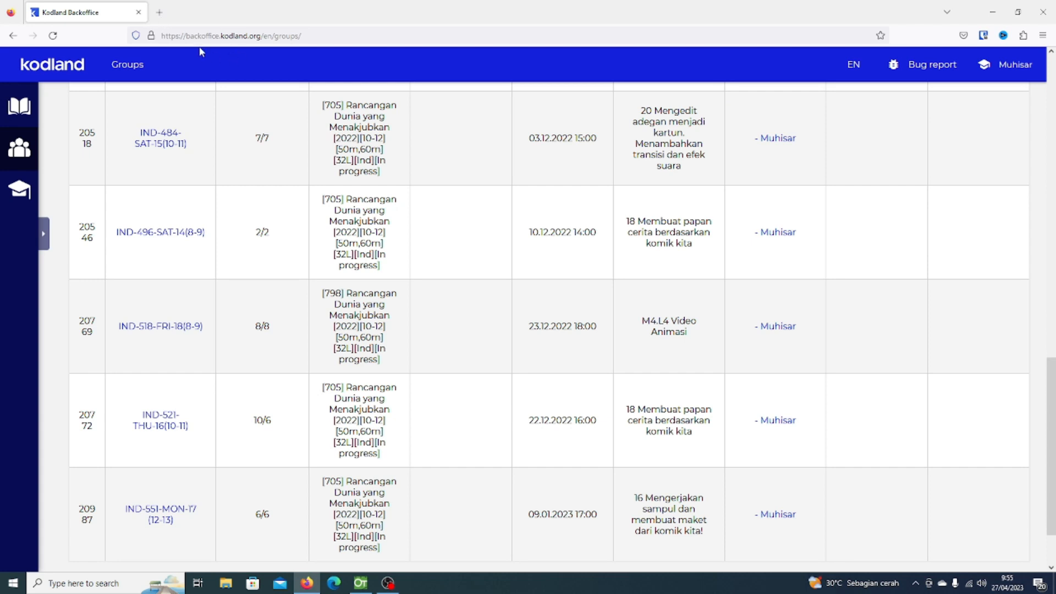
{"action": "left_click", "coordinate": [159, 13]}
{"action": "left_click", "coordinate": [207, 37]}
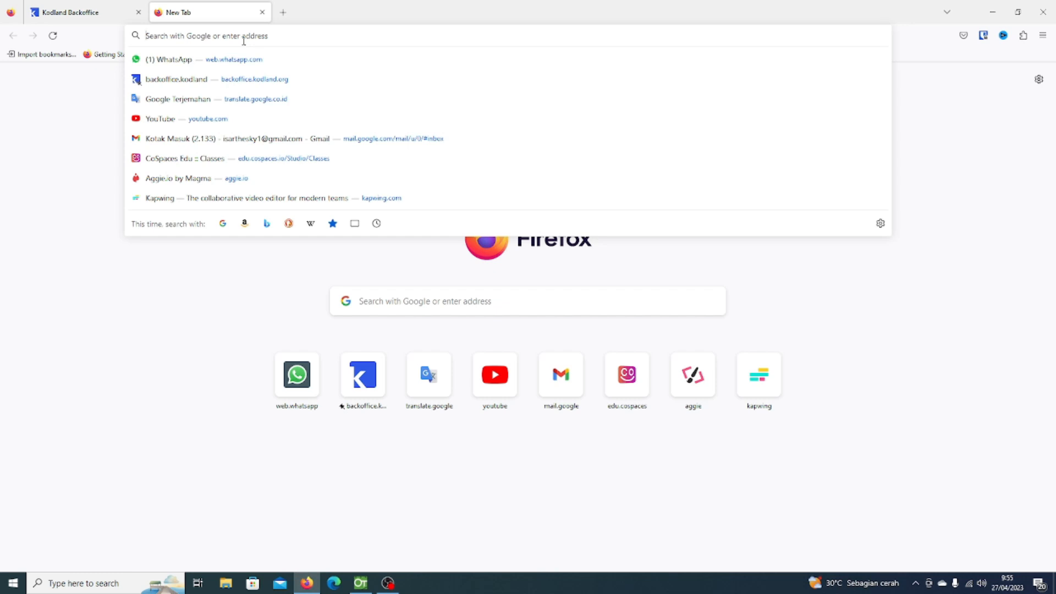
{"action": "type", "text": "back"}
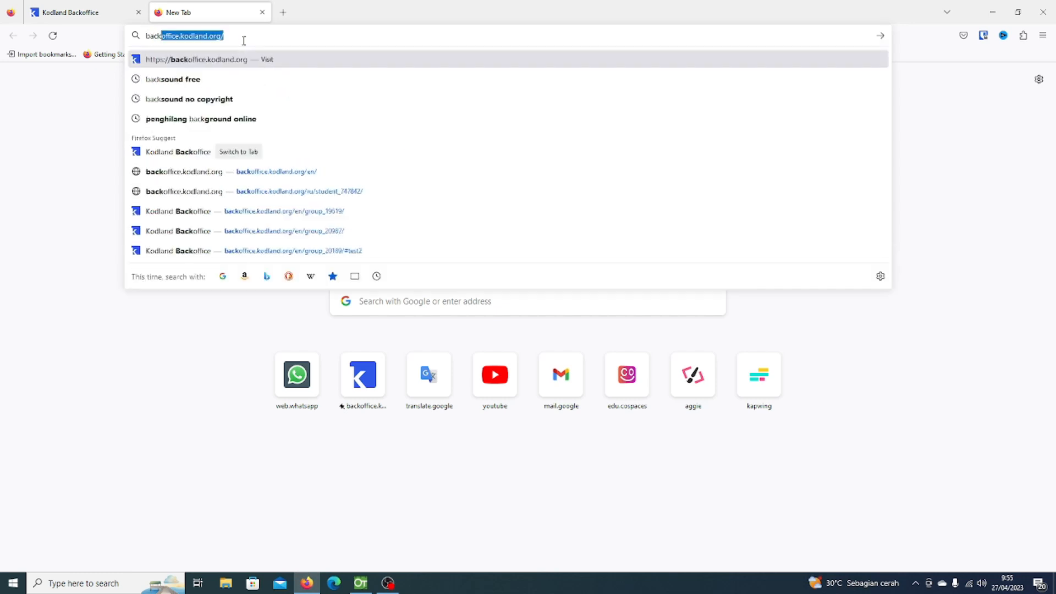
{"action": "type", "text": "gro"}
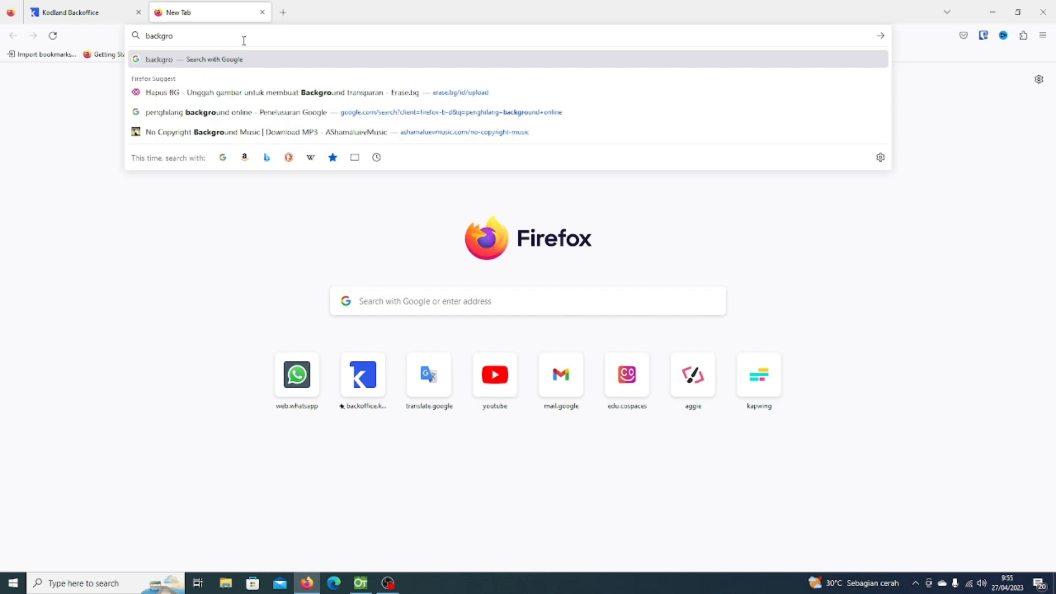
{"action": "key", "text": "BackSpace"}
{"action": "key", "text": "BackSpace"}
{"action": "key", "text": "BackSpace"}
{"action": "key", "text": "BackSpace"}
{"action": "key", "text": "BackSpace"}
{"action": "key", "text": "BackSpace"}
{"action": "key", "text": "BackSpace"}
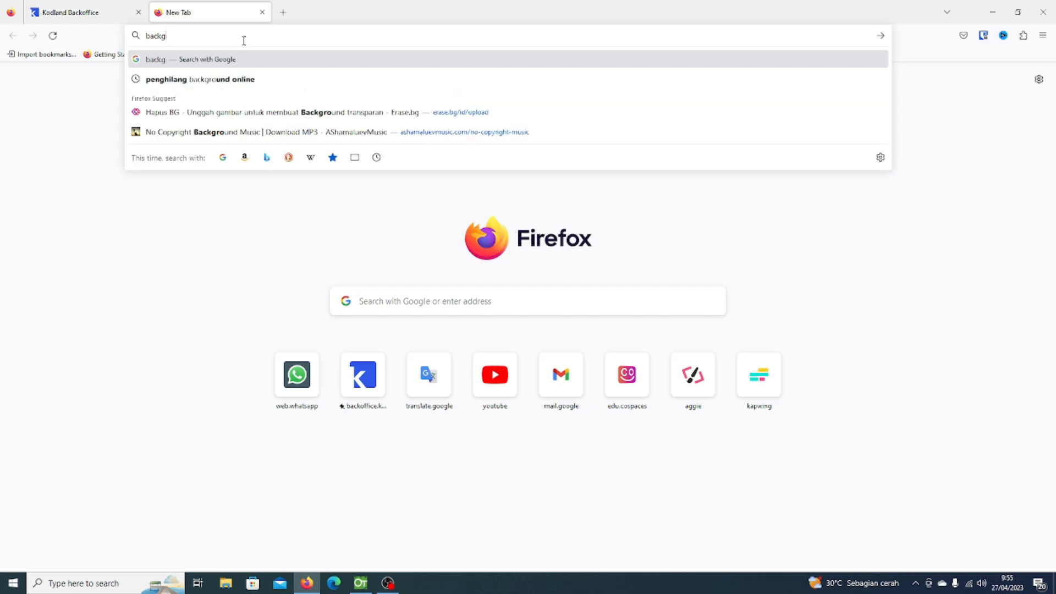
Search the web for "haous BG" and open the Erase.bg background remover from the results.
{"action": "type", "text": "ha"}
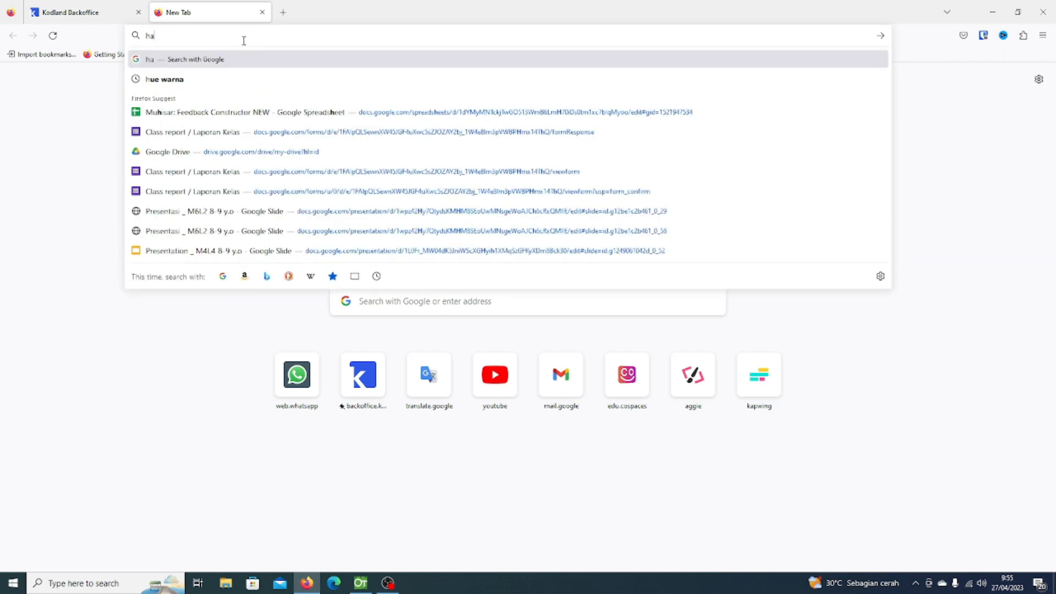
{"action": "type", "text": "ous BG"}
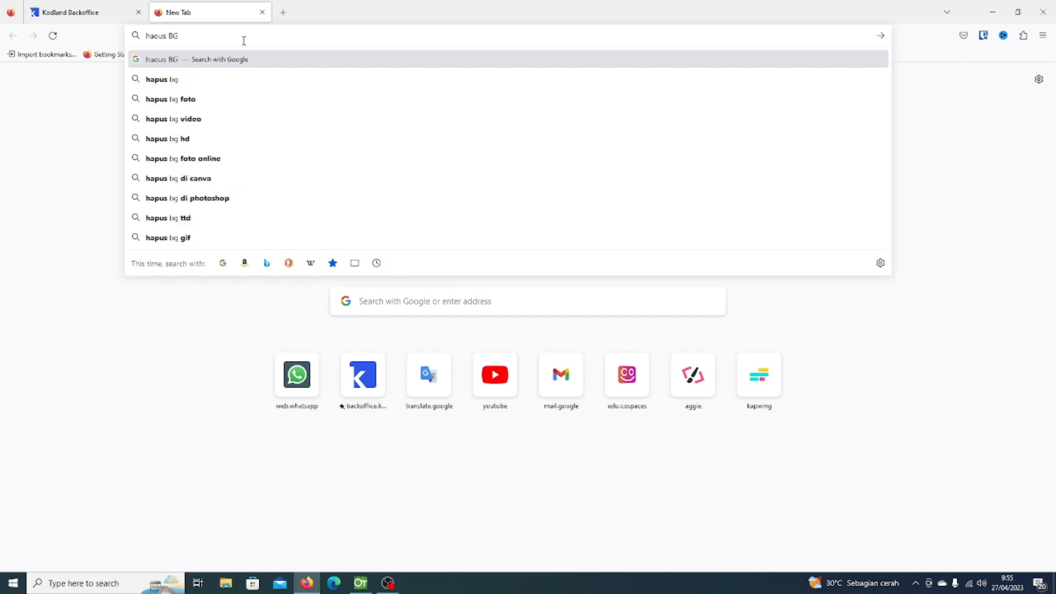
{"action": "key", "text": "Return"}
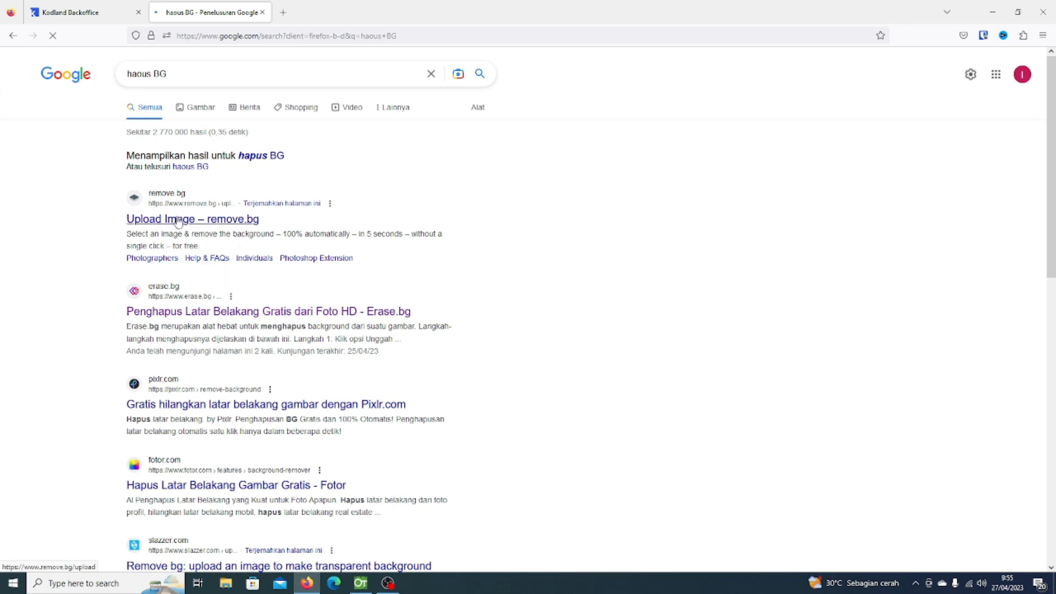
{"action": "left_click", "coordinate": [181, 321]}
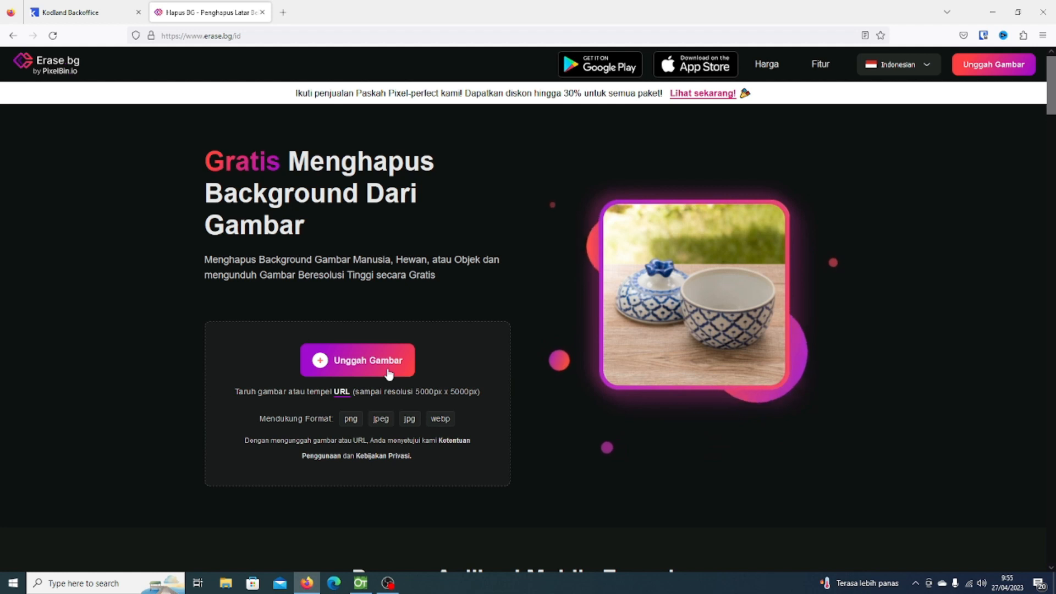
Upload the badan image from the Aset Animasi folder in Downloads to remove its background.
{"action": "scroll", "coordinate": [394, 401], "scroll_direction": "down", "scroll_amount": 1}
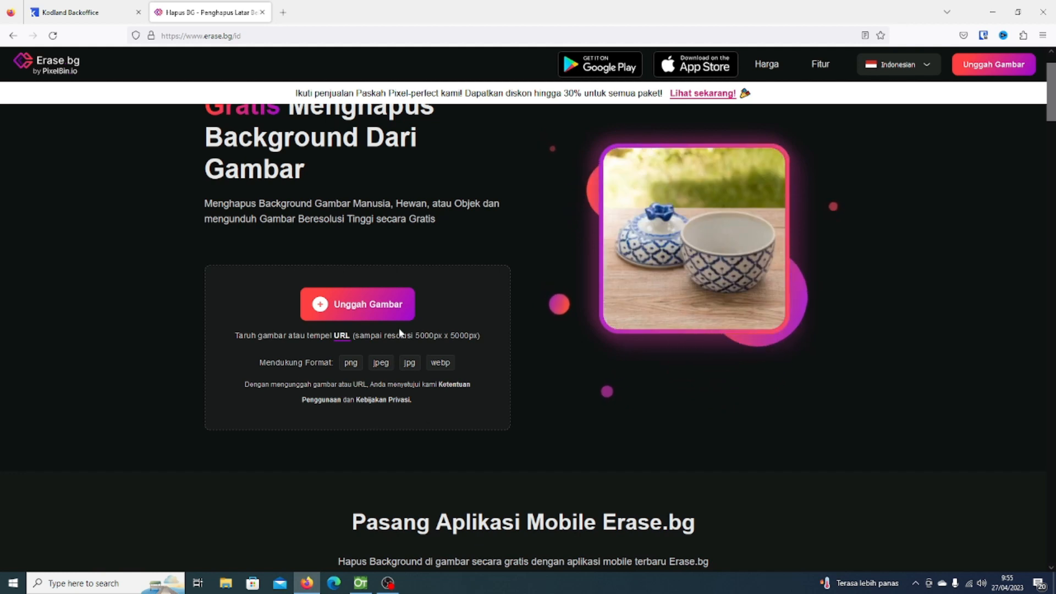
{"action": "left_click", "coordinate": [376, 304]}
{"action": "left_click", "coordinate": [537, 263]}
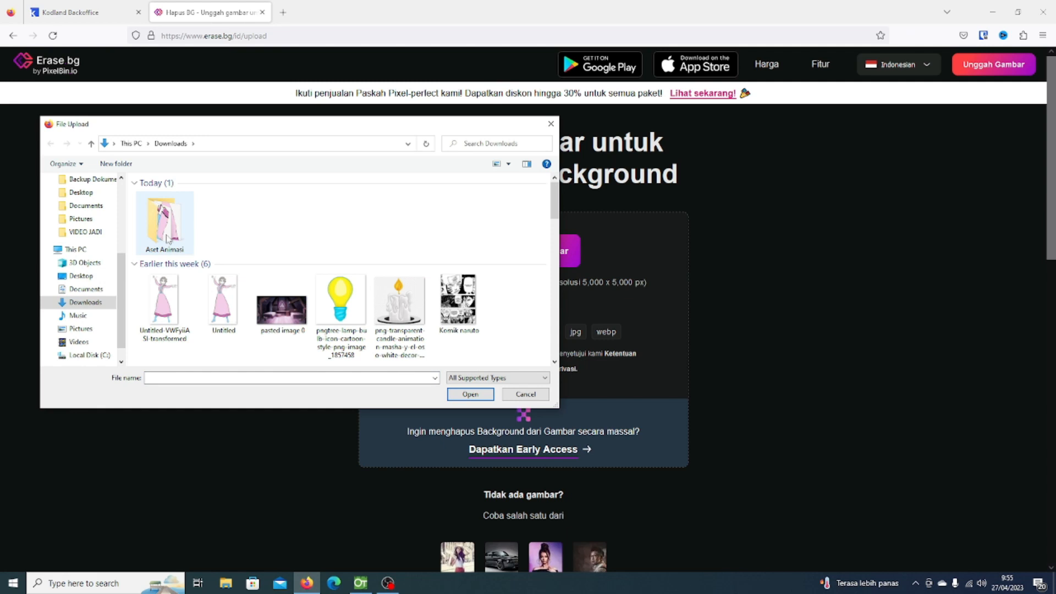
{"action": "left_click", "coordinate": [175, 232]}
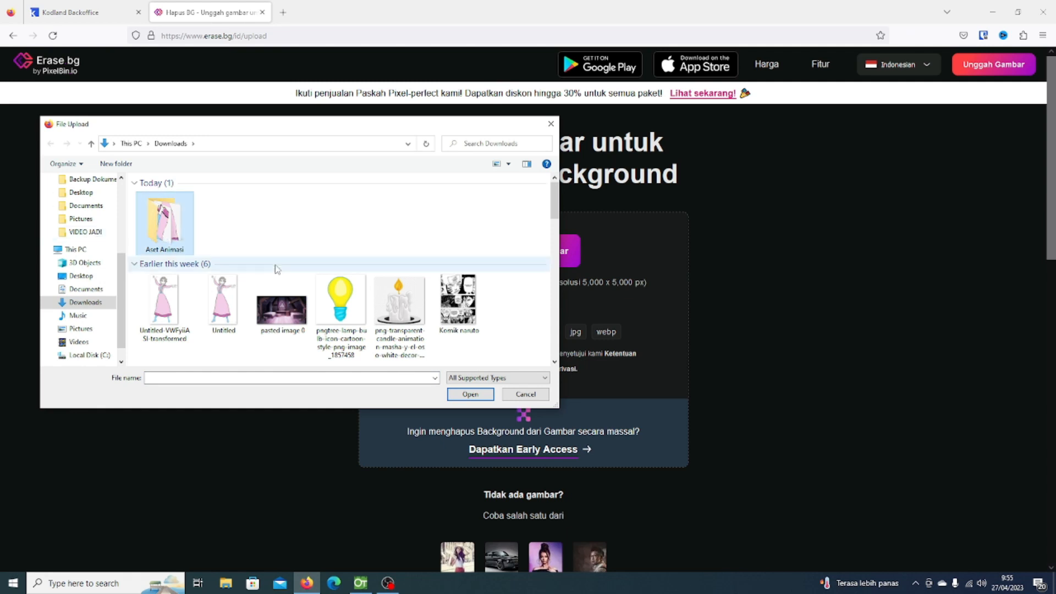
{"action": "double_click", "coordinate": [158, 232]}
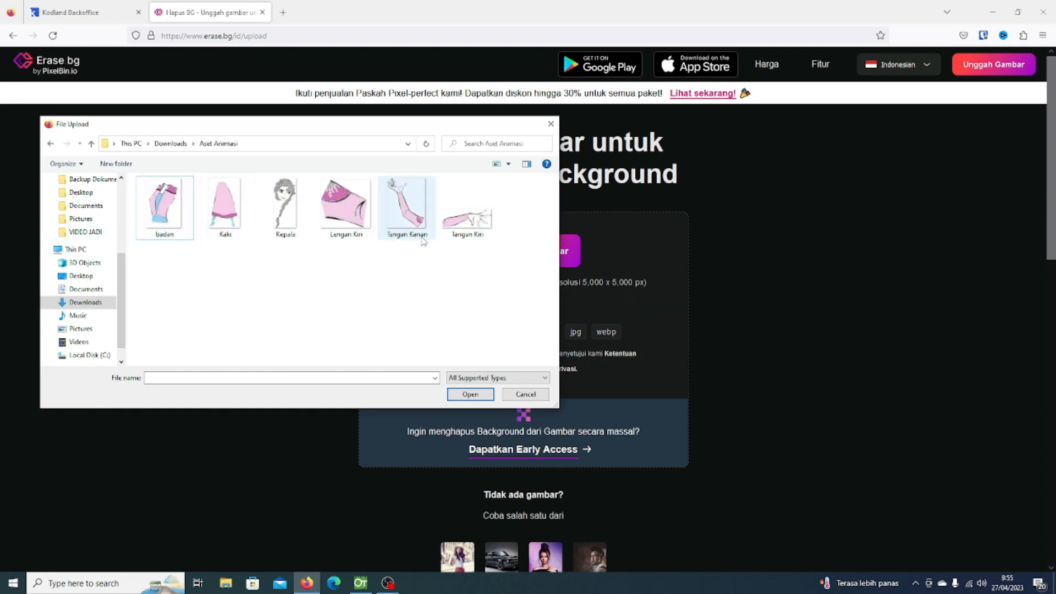
{"action": "left_click", "coordinate": [182, 228]}
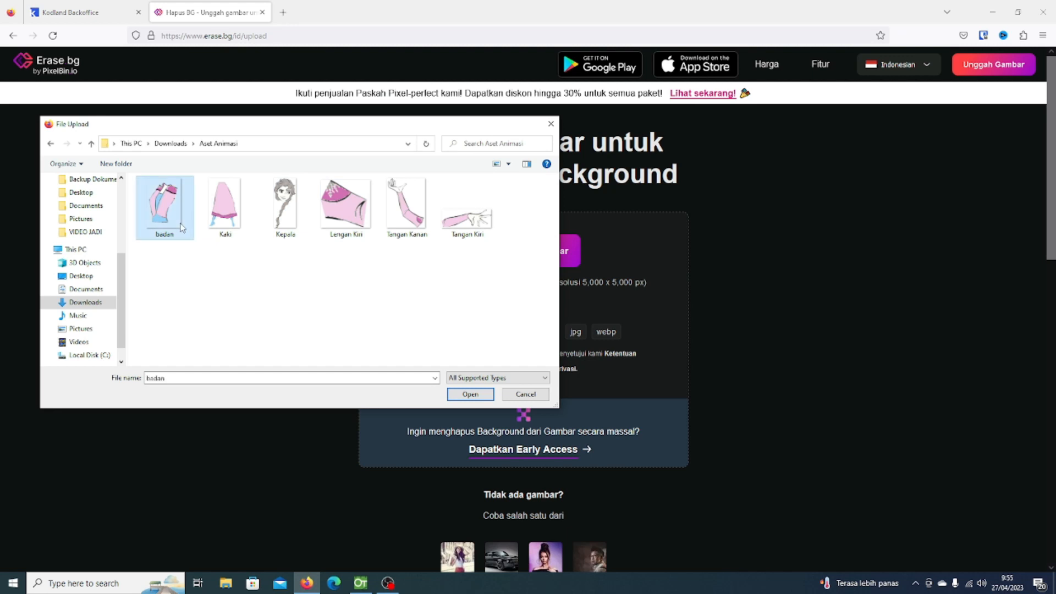
{"action": "left_click", "coordinate": [468, 225]}
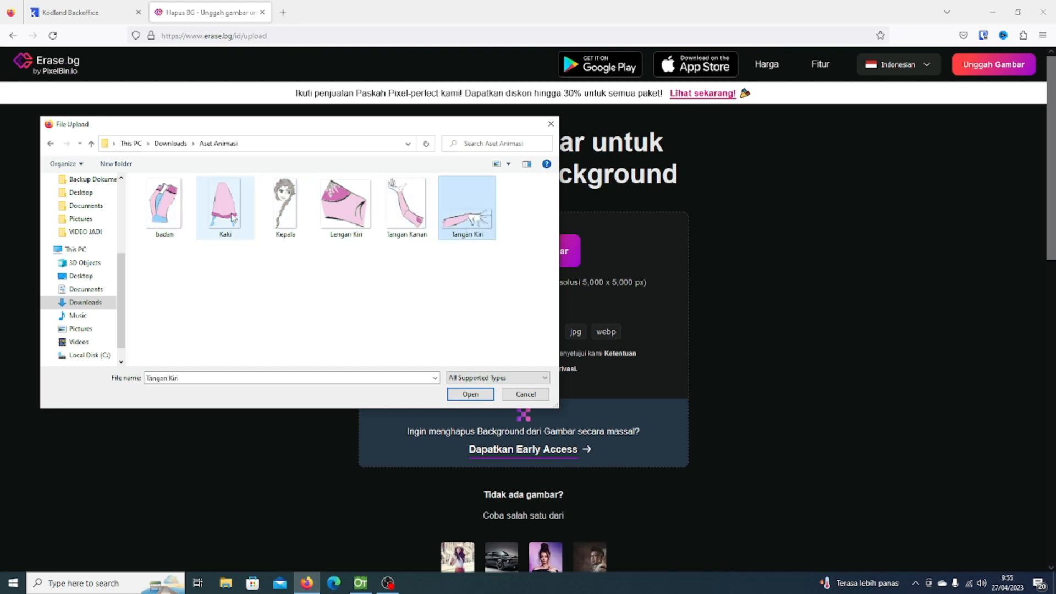
{"action": "left_click", "coordinate": [187, 217]}
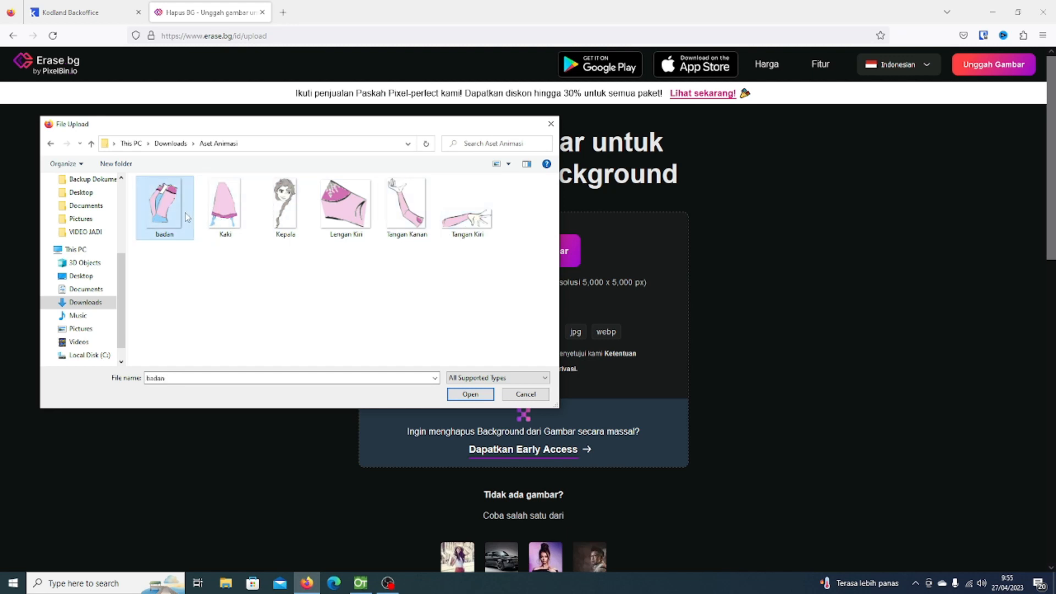
{"action": "left_click", "coordinate": [470, 394]}
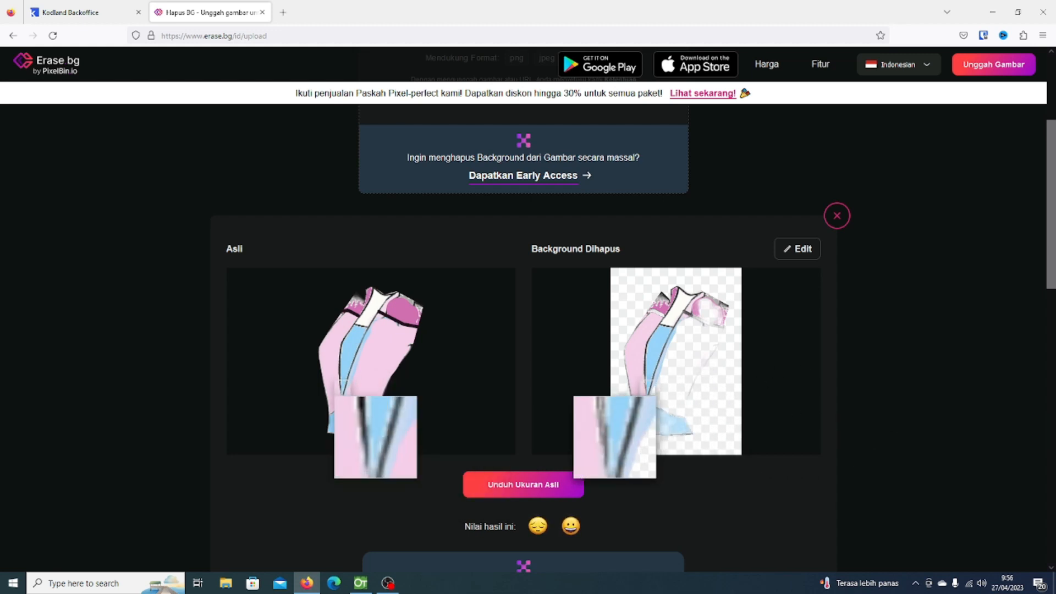
Compare the badan cutout with its original and check the background editing options for it.
{"action": "scroll", "coordinate": [636, 414], "scroll_direction": "down", "scroll_amount": 2}
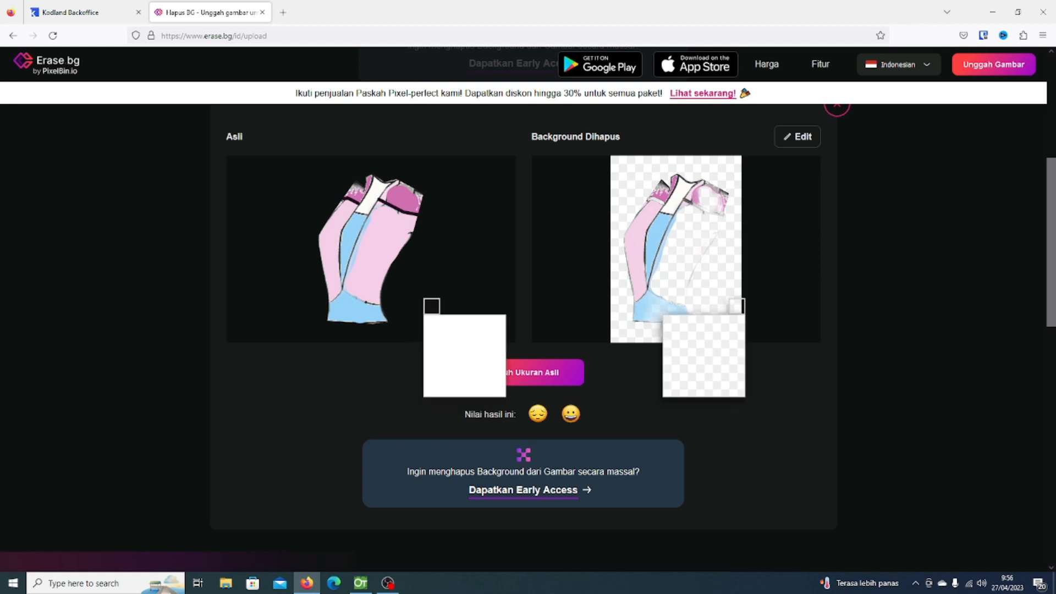
{"action": "scroll", "coordinate": [639, 429], "scroll_direction": "up", "scroll_amount": 1}
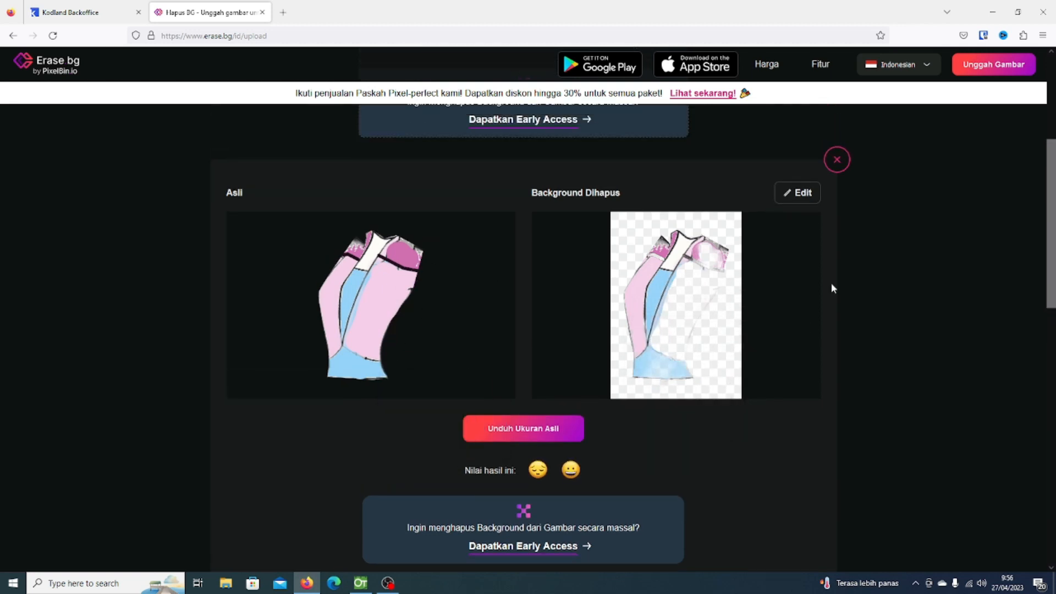
{"action": "left_click", "coordinate": [804, 195]}
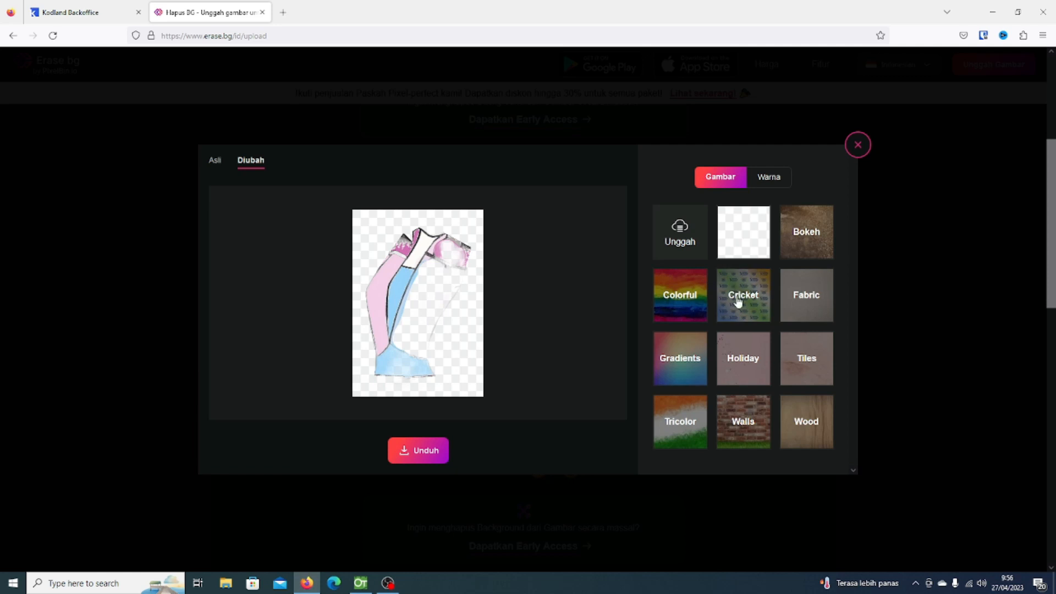
{"action": "left_click", "coordinate": [857, 145]}
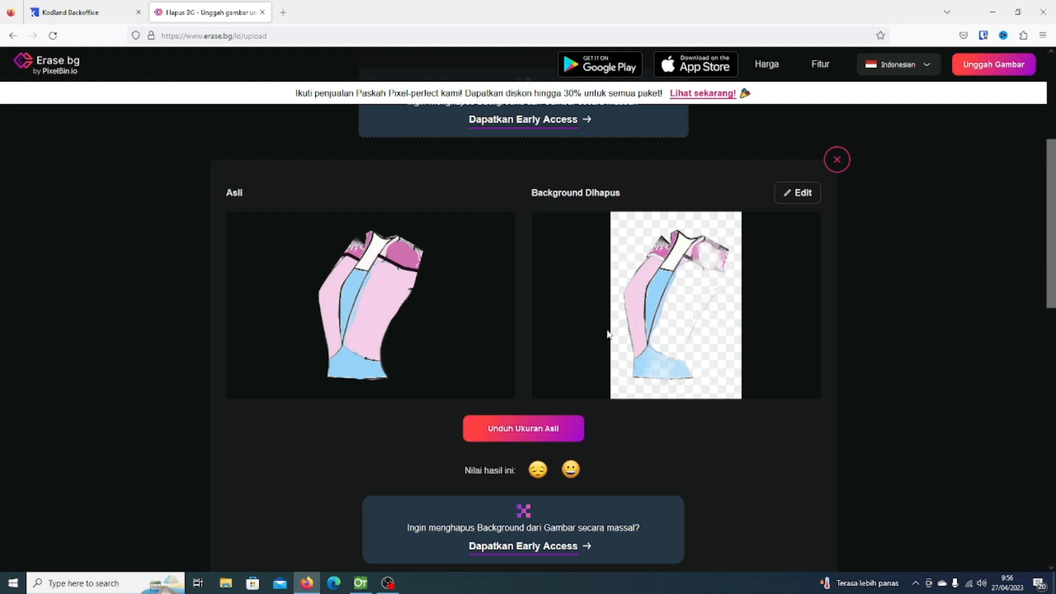
Upload the Kaki image from the Aset Animasi folder to remove its background.
{"action": "scroll", "coordinate": [507, 394], "scroll_direction": "down", "scroll_amount": 5}
{"action": "scroll", "coordinate": [536, 415], "scroll_direction": "up", "scroll_amount": 10}
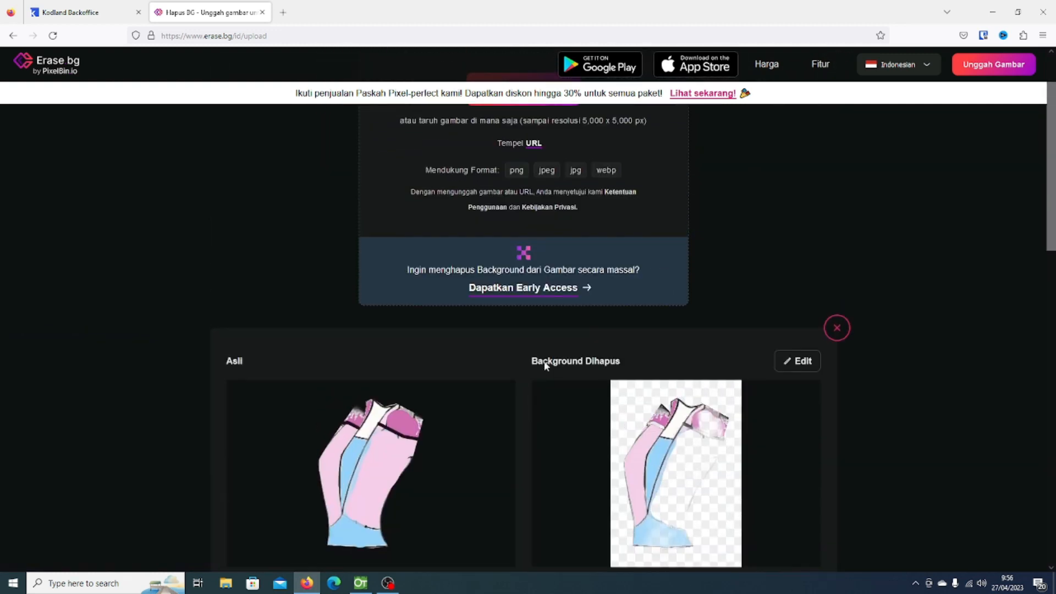
{"action": "left_click", "coordinate": [553, 166]}
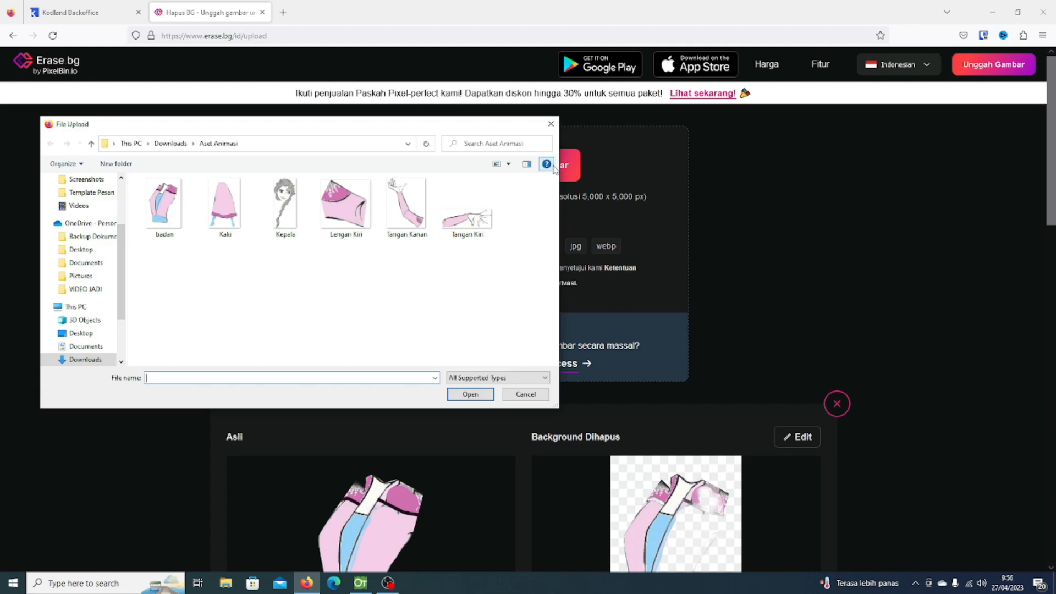
{"action": "left_click", "coordinate": [229, 210]}
{"action": "left_click", "coordinate": [477, 394]}
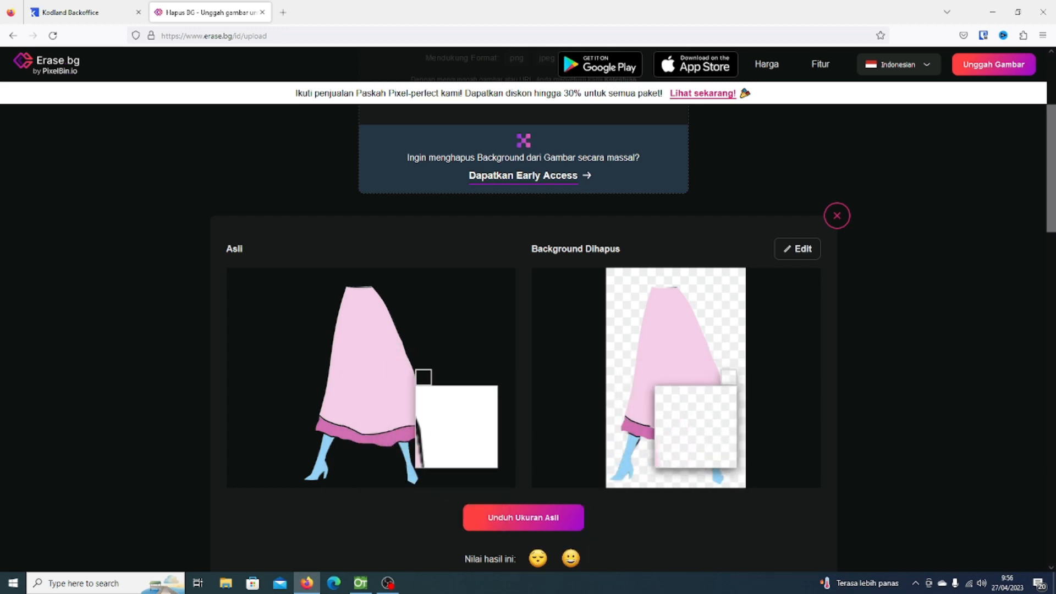
Review the Kaki cutout, and upload the Kepala image from the Aset Animasi folder to remove its background.
{"action": "scroll", "coordinate": [571, 403], "scroll_direction": "down", "scroll_amount": 3}
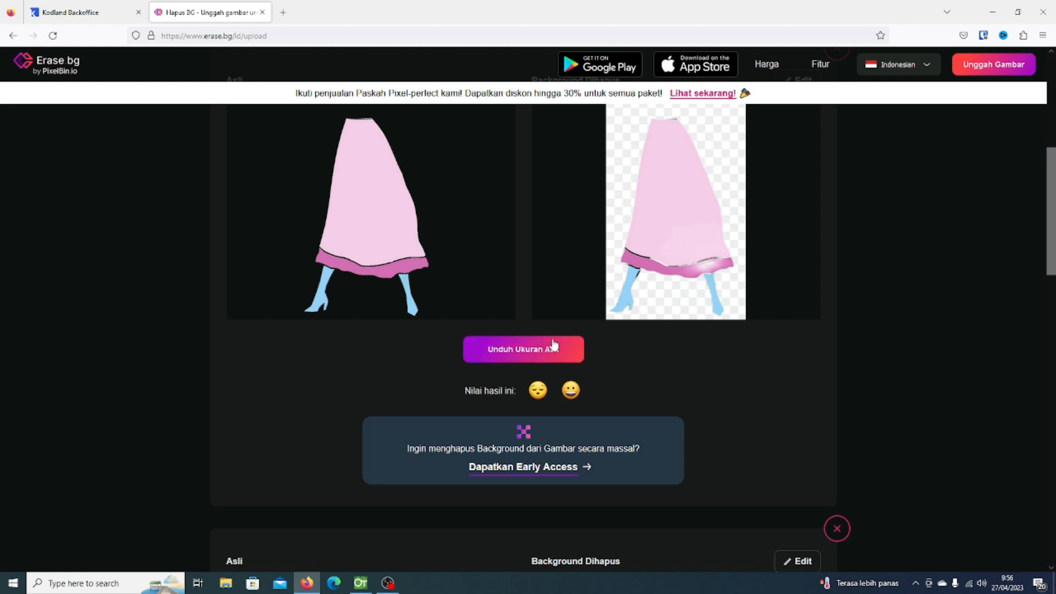
{"action": "scroll", "coordinate": [540, 354], "scroll_direction": "up", "scroll_amount": 5}
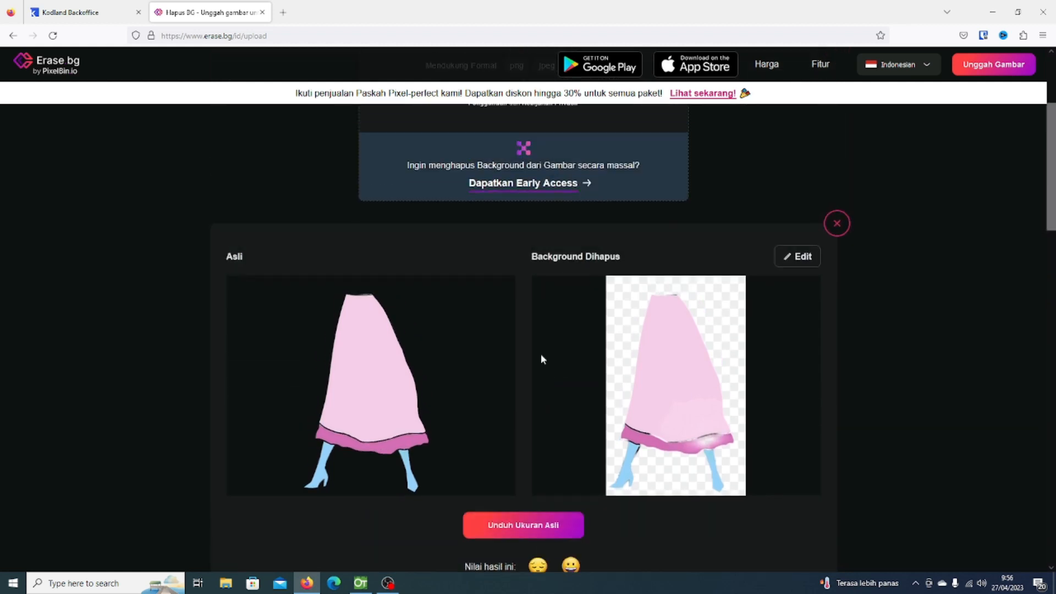
{"action": "scroll", "coordinate": [540, 354], "scroll_direction": "down", "scroll_amount": 1}
{"action": "scroll", "coordinate": [546, 467], "scroll_direction": "up", "scroll_amount": 3}
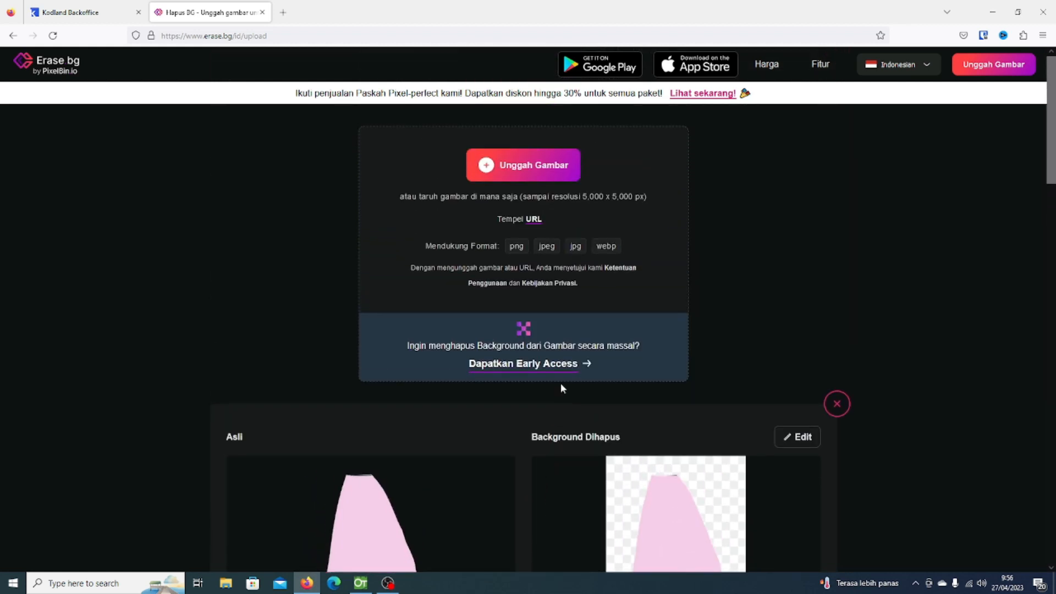
{"action": "left_click", "coordinate": [512, 164]}
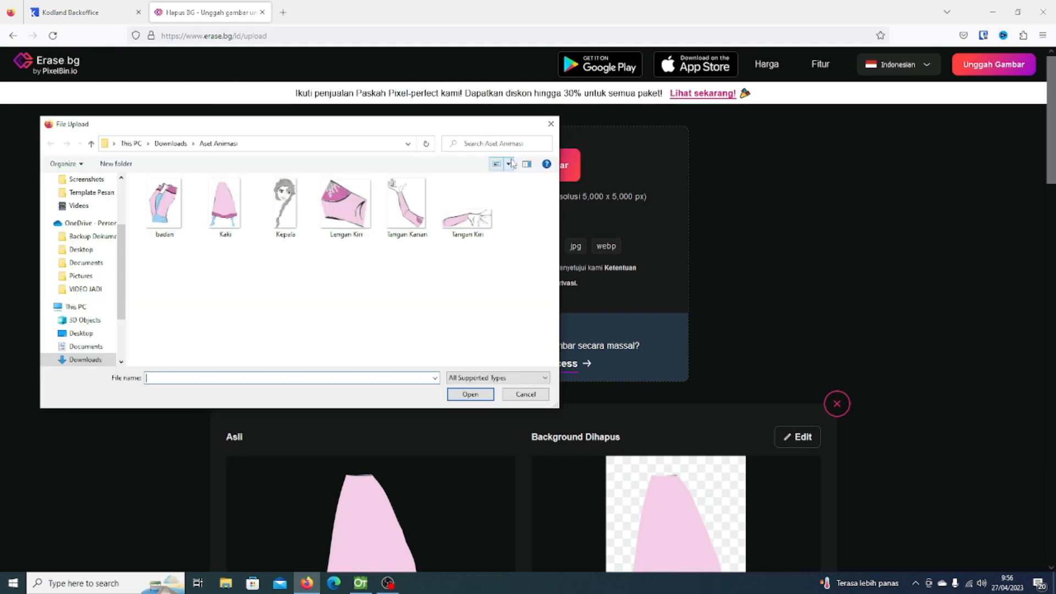
{"action": "left_click", "coordinate": [297, 232]}
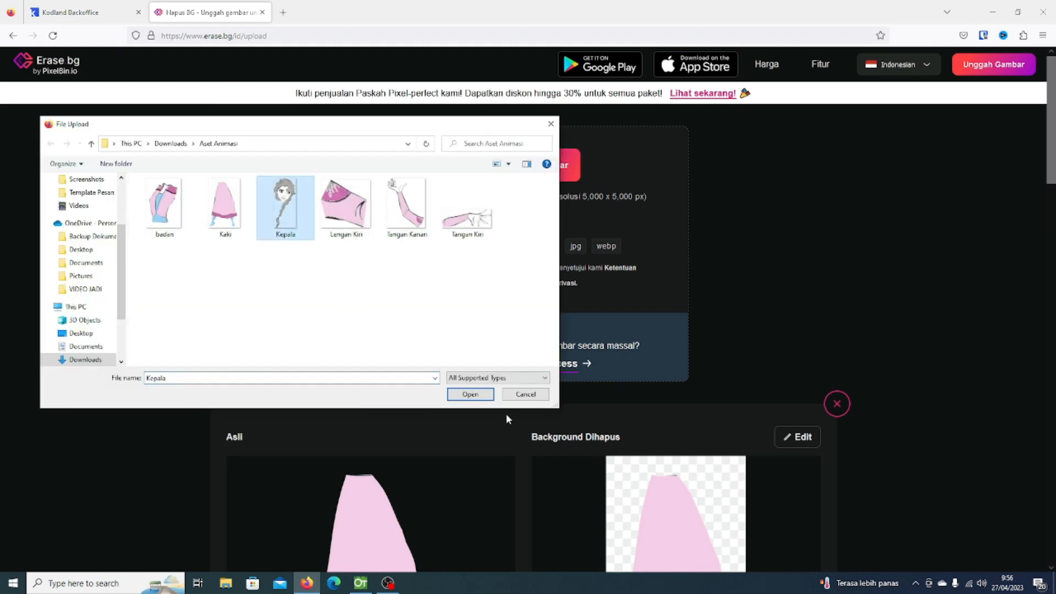
{"action": "left_click", "coordinate": [470, 393]}
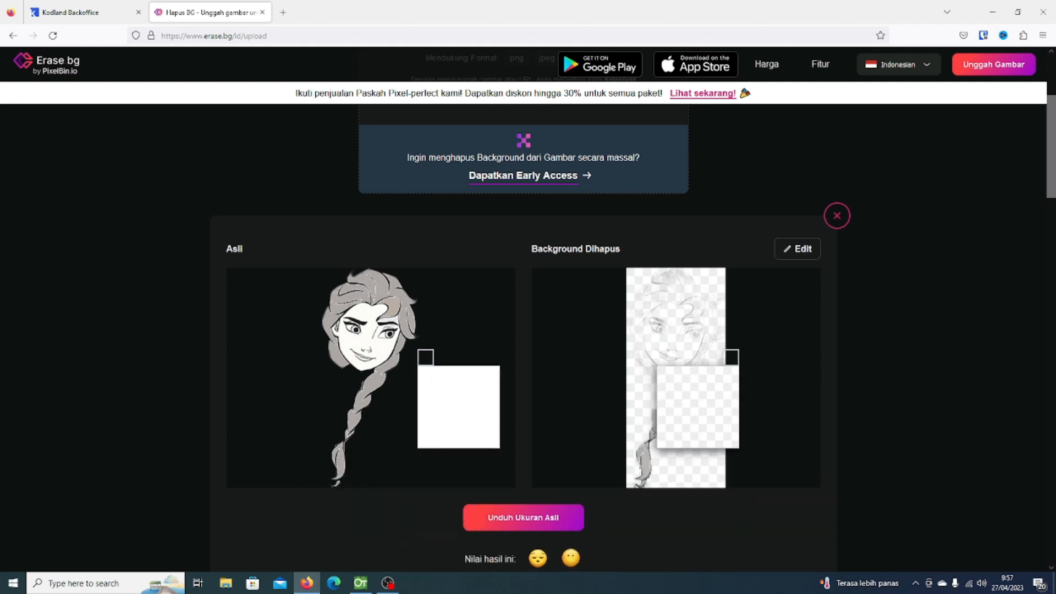
Compare the Kepala cutout with its original image, and check it against the Kaki result.
{"action": "scroll", "coordinate": [619, 500], "scroll_direction": "down", "scroll_amount": 1}
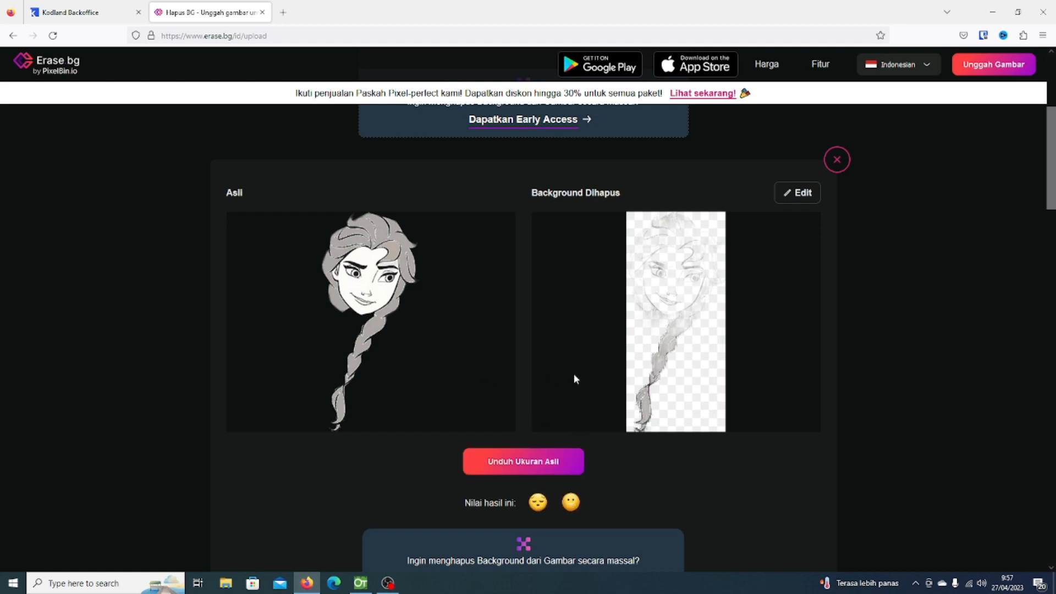
{"action": "scroll", "coordinate": [407, 322], "scroll_direction": "up", "scroll_amount": 2}
{"action": "scroll", "coordinate": [464, 362], "scroll_direction": "down", "scroll_amount": 1}
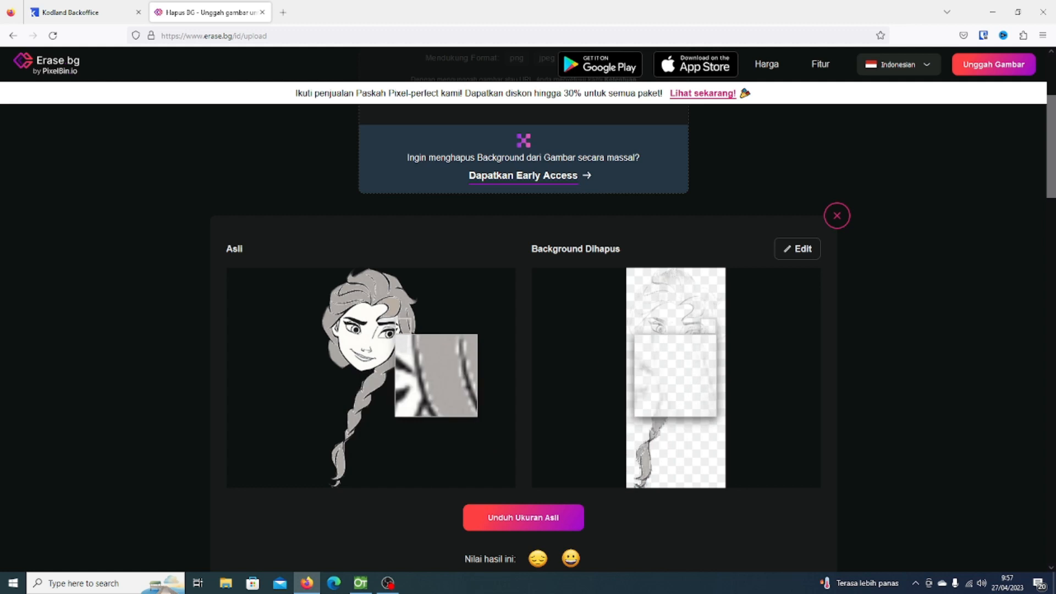
{"action": "scroll", "coordinate": [500, 370], "scroll_direction": "down", "scroll_amount": 5}
{"action": "scroll", "coordinate": [498, 371], "scroll_direction": "up", "scroll_amount": 6}
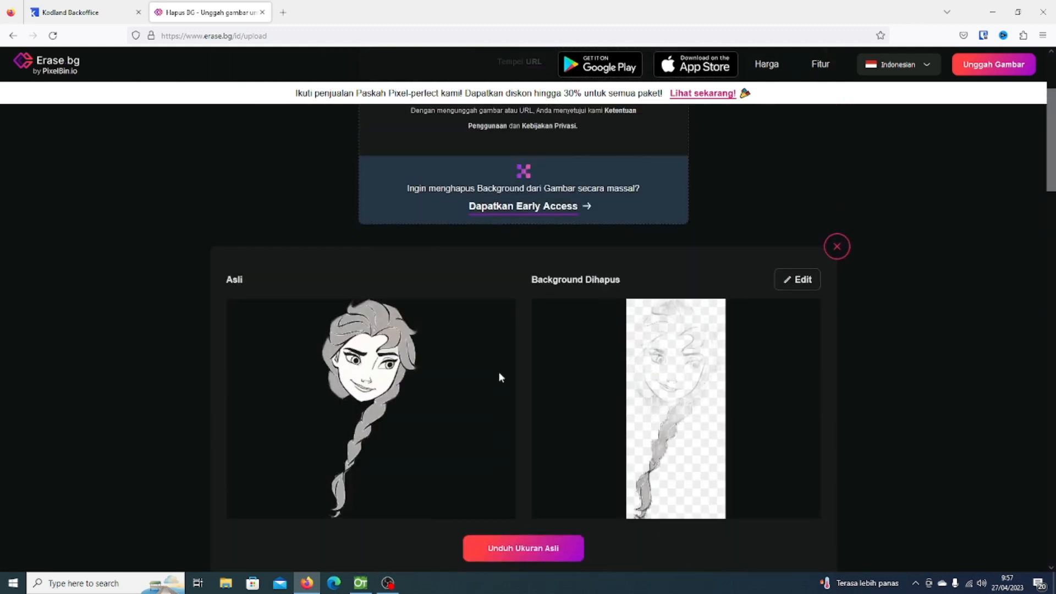
{"action": "scroll", "coordinate": [498, 371], "scroll_direction": "down", "scroll_amount": 6}
{"action": "scroll", "coordinate": [498, 371], "scroll_direction": "down", "scroll_amount": 2}
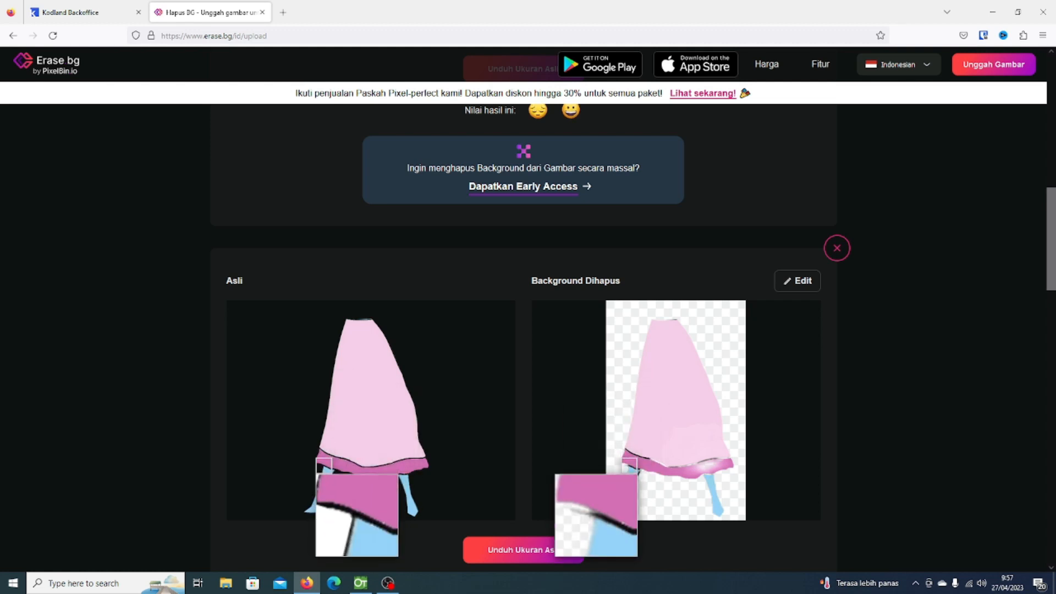
{"action": "scroll", "coordinate": [566, 431], "scroll_direction": "up", "scroll_amount": 11}
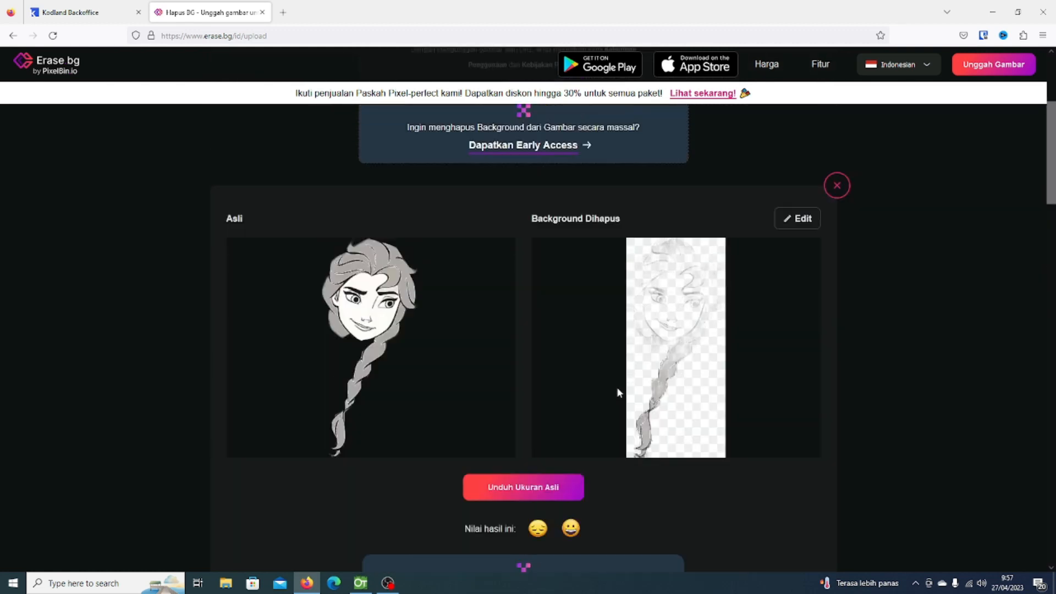
{"action": "scroll", "coordinate": [600, 461], "scroll_direction": "down", "scroll_amount": 1}
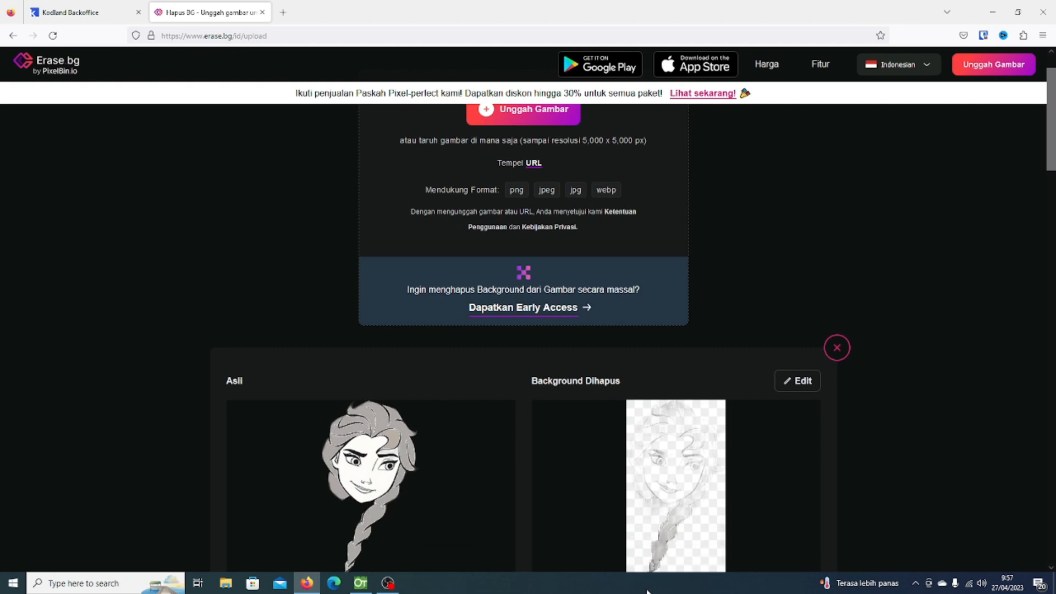
{"action": "scroll", "coordinate": [539, 450], "scroll_direction": "down", "scroll_amount": 8}
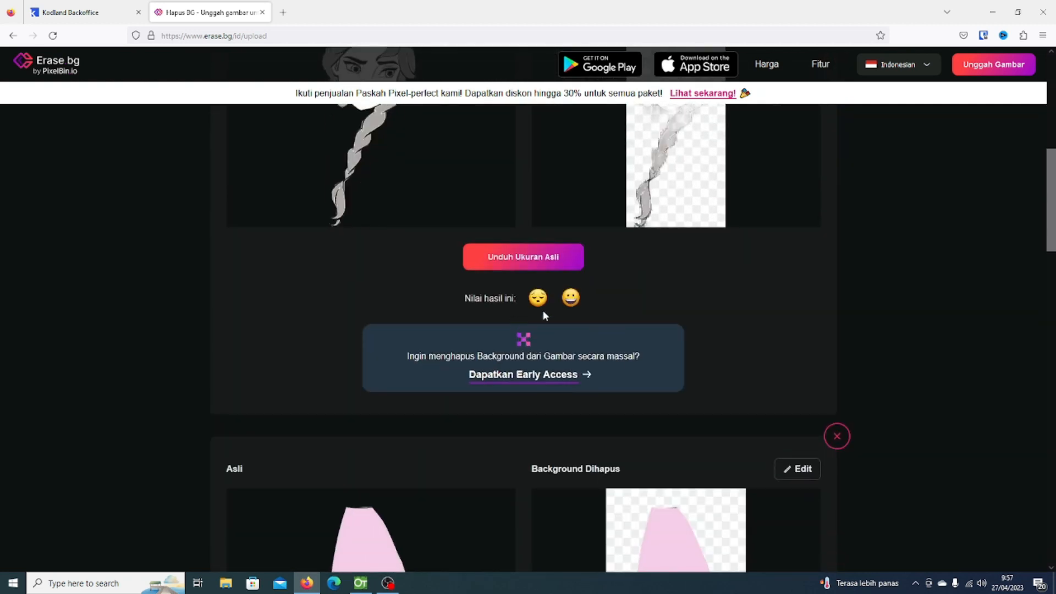
{"action": "scroll", "coordinate": [544, 327], "scroll_direction": "up", "scroll_amount": 9}
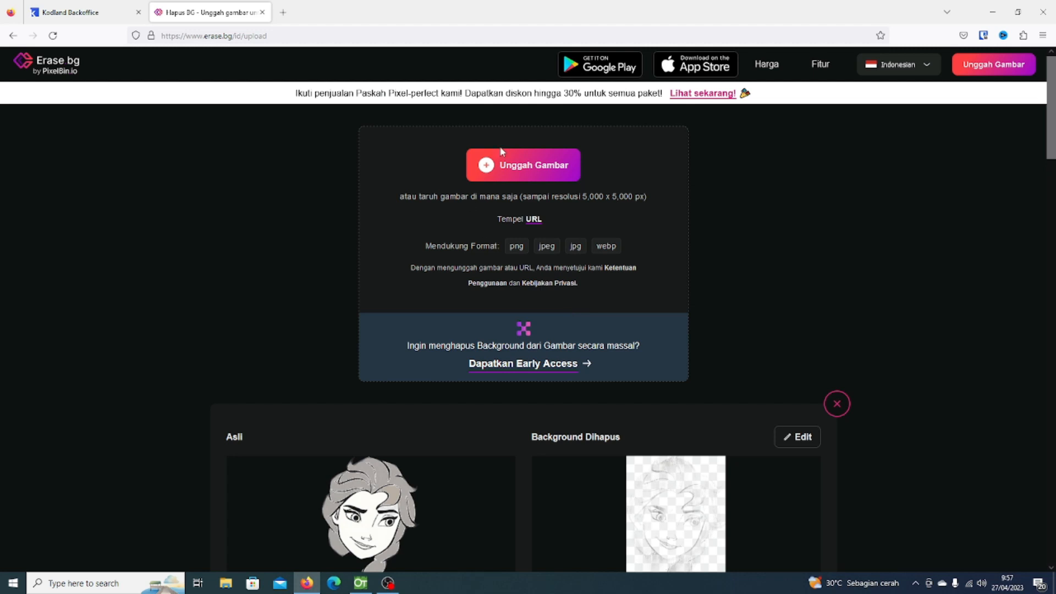
Close the Erase.bg page, minimize the browser and open the Aset Animasi folder in File Explorer.
{"action": "left_click", "coordinate": [262, 12]}
{"action": "left_click", "coordinate": [226, 583]}
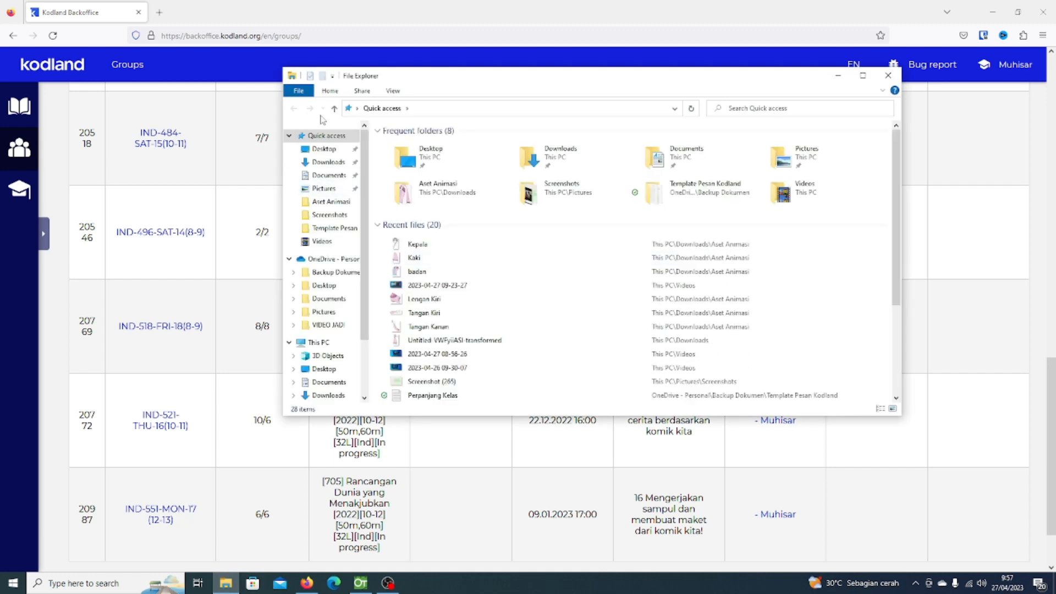
{"action": "left_click", "coordinate": [992, 11]}
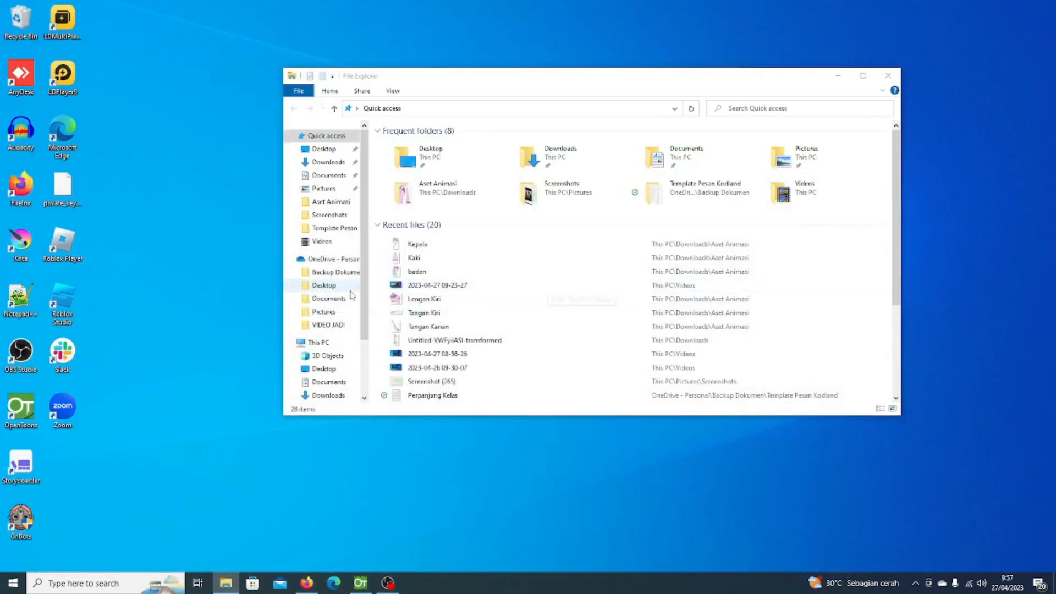
{"action": "left_click", "coordinate": [331, 201]}
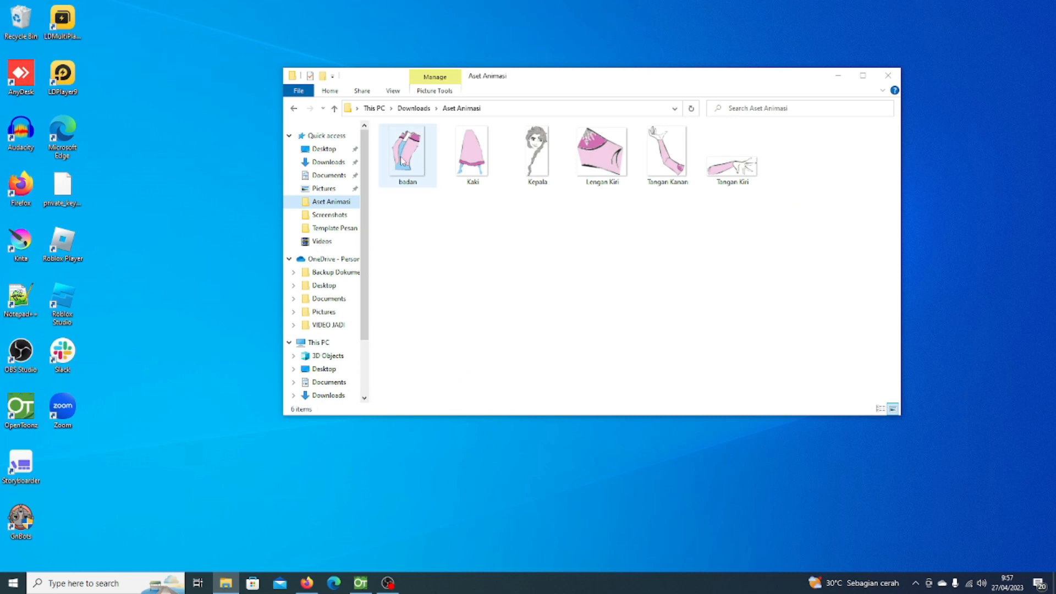
Go through the body-part images in the Aset Animasi folder, including Kaki, Kepala, Tangan Kanan and Tangan Kiri.
{"action": "left_click", "coordinate": [461, 159]}
{"action": "left_click", "coordinate": [536, 159]}
{"action": "left_click", "coordinate": [665, 176]}
{"action": "left_click", "coordinate": [720, 184]}
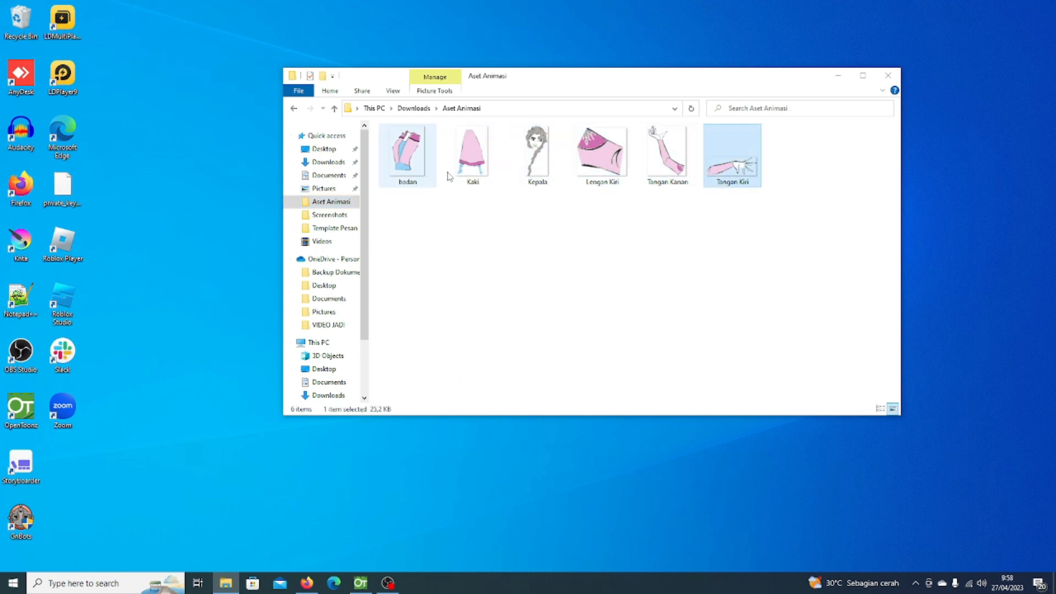
{"action": "left_click", "coordinate": [483, 179]}
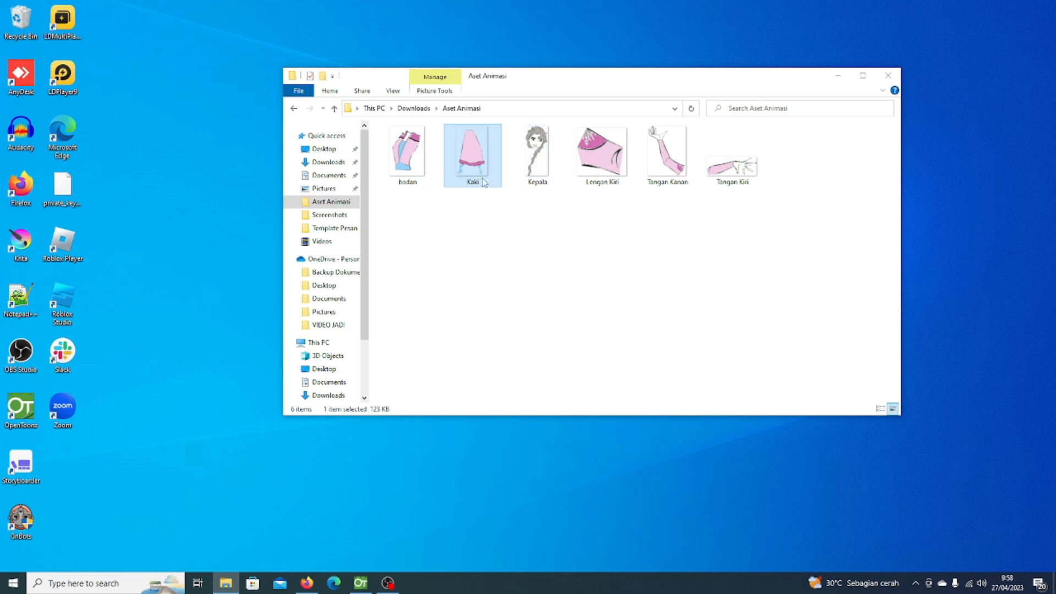